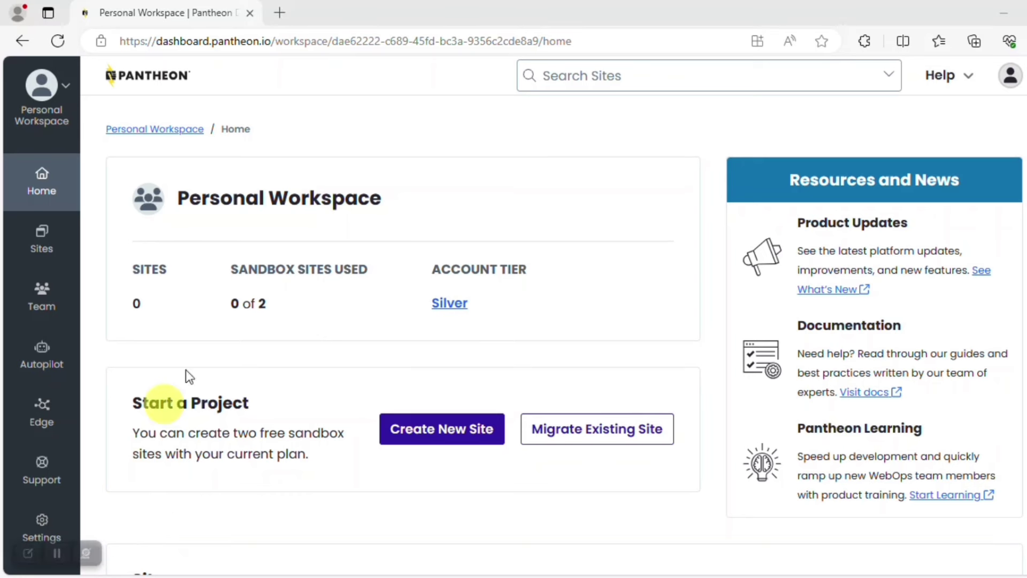
Start a new WordPress site on Pantheon and submit the name 'educate'
left_click(436, 445)
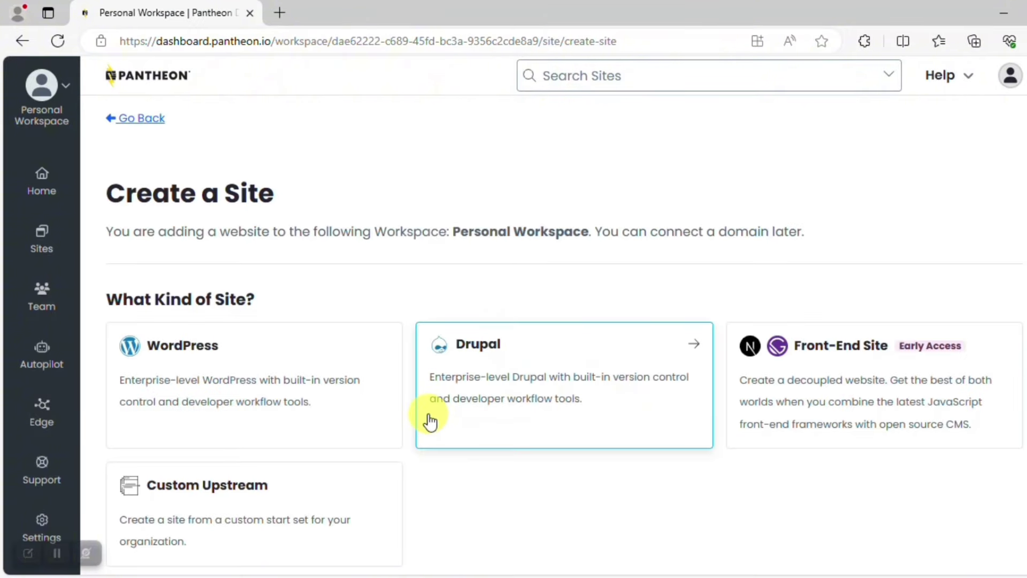
left_click(316, 371)
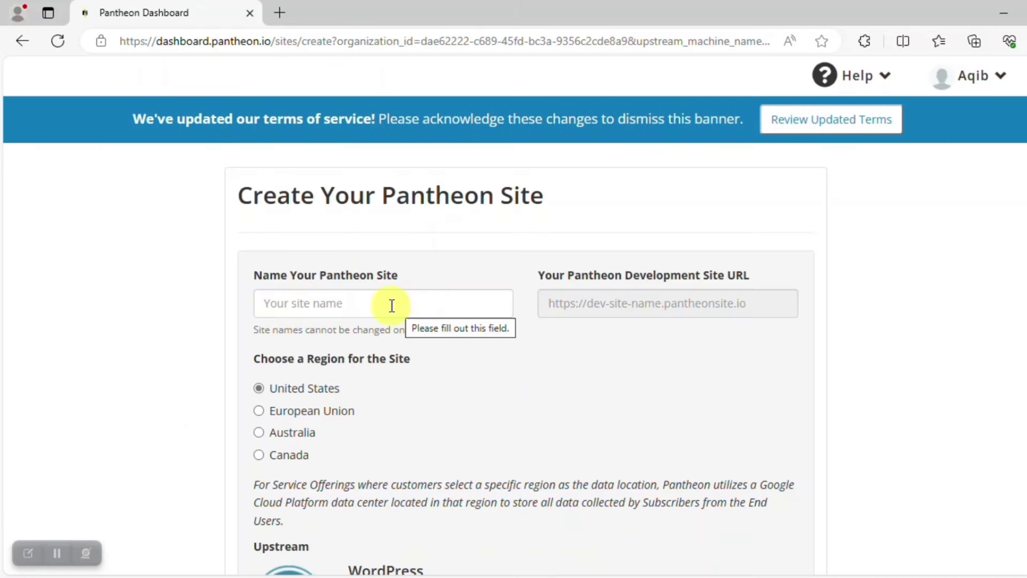
left_click(392, 306)
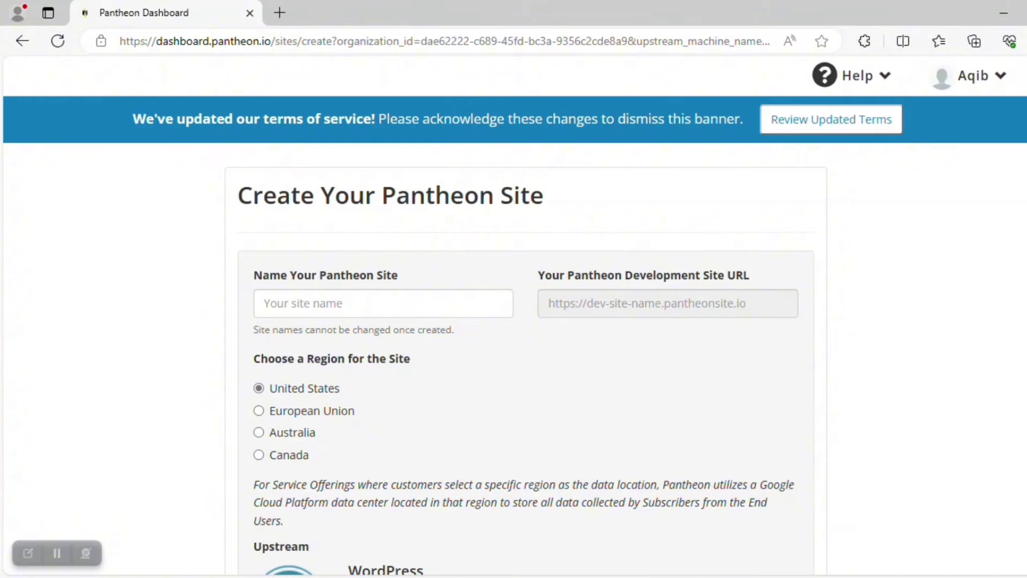
scroll(526, 321, "down", 3)
type("educate")
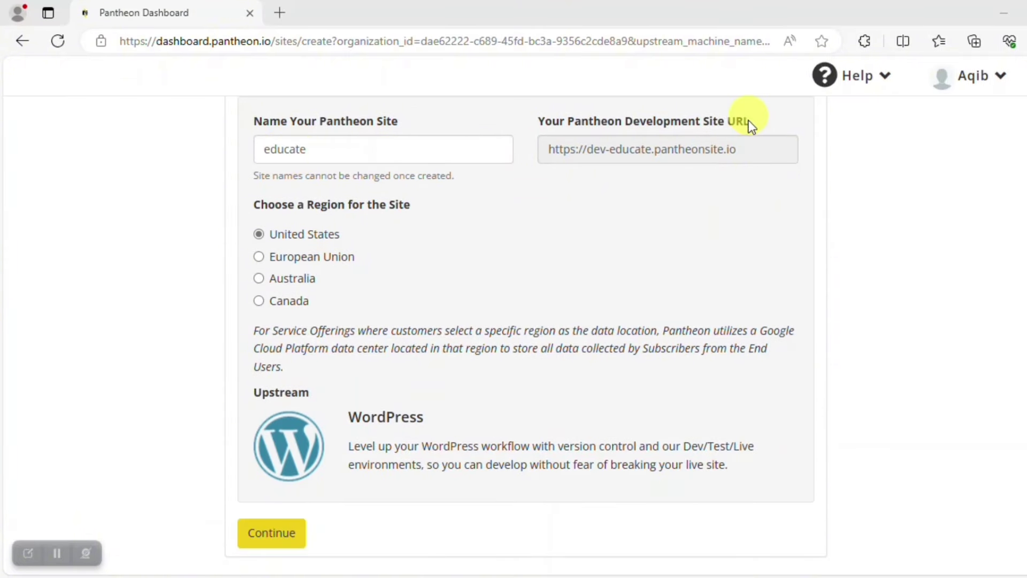
left_click(275, 536)
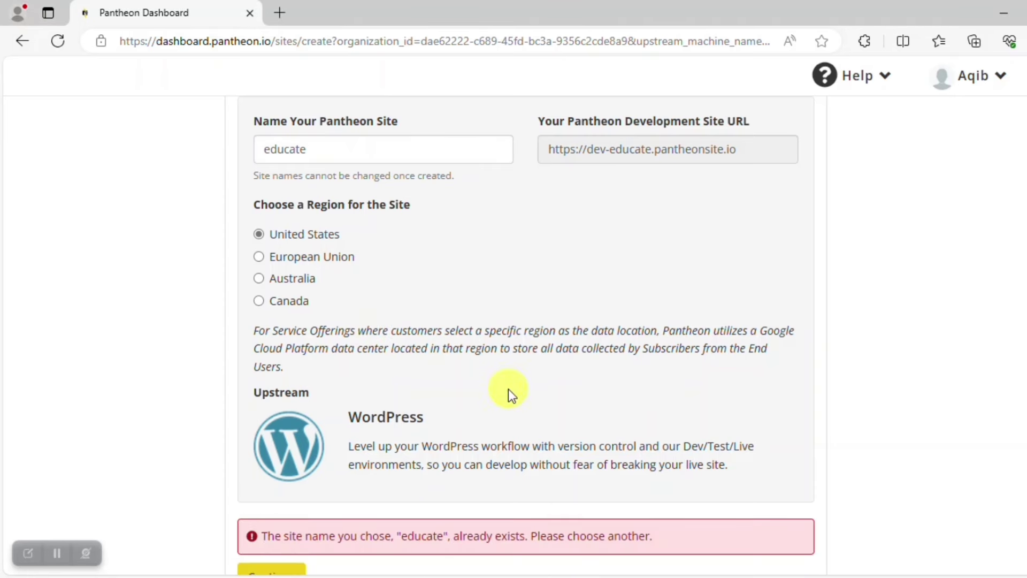
Replace the rejected name with 'learn to serve' and submit it for deployment
left_click(319, 144)
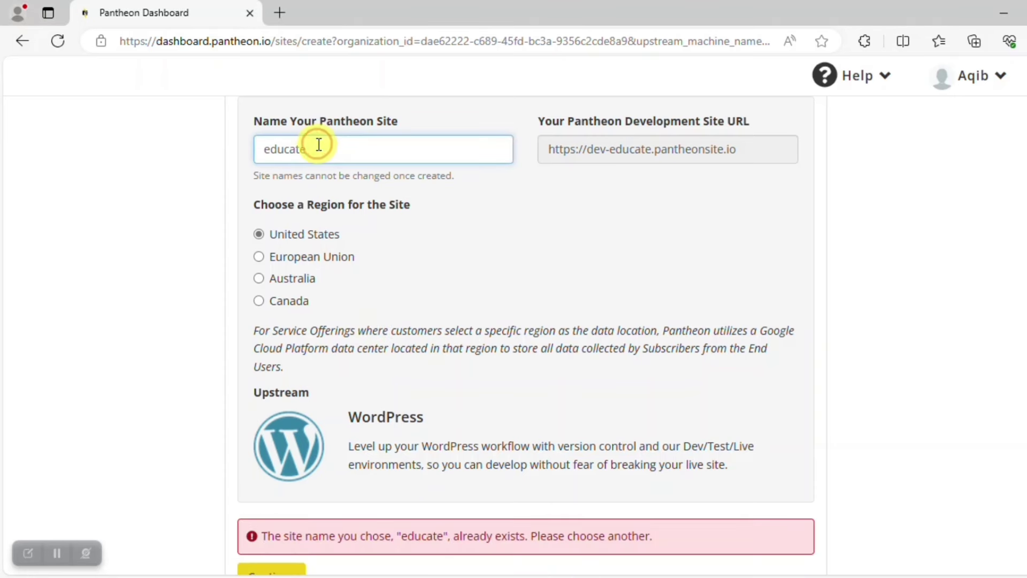
key("BackSpace")
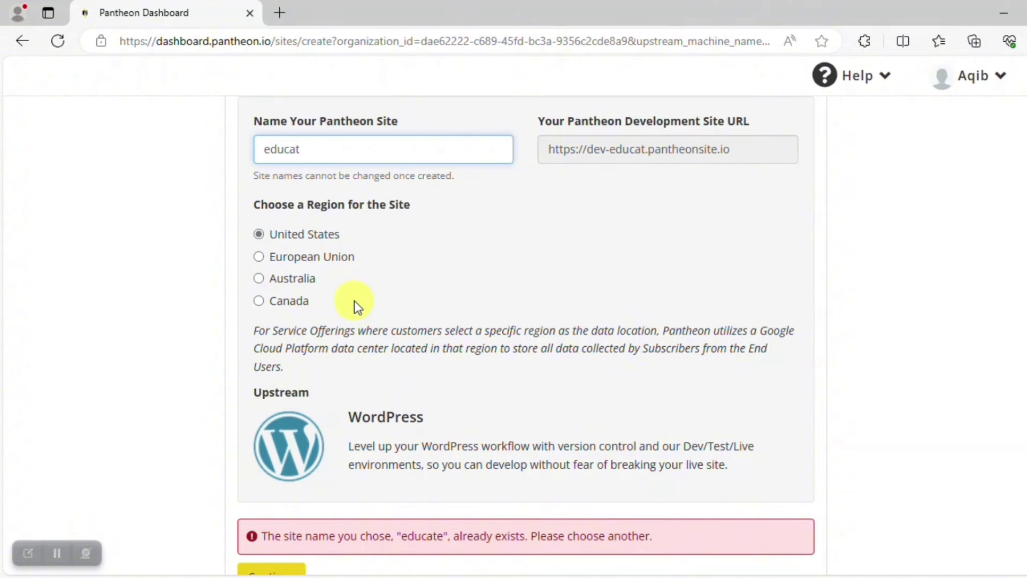
key("ctrl+a")
type("learn to serve")
scroll(526, 336, "down", 1)
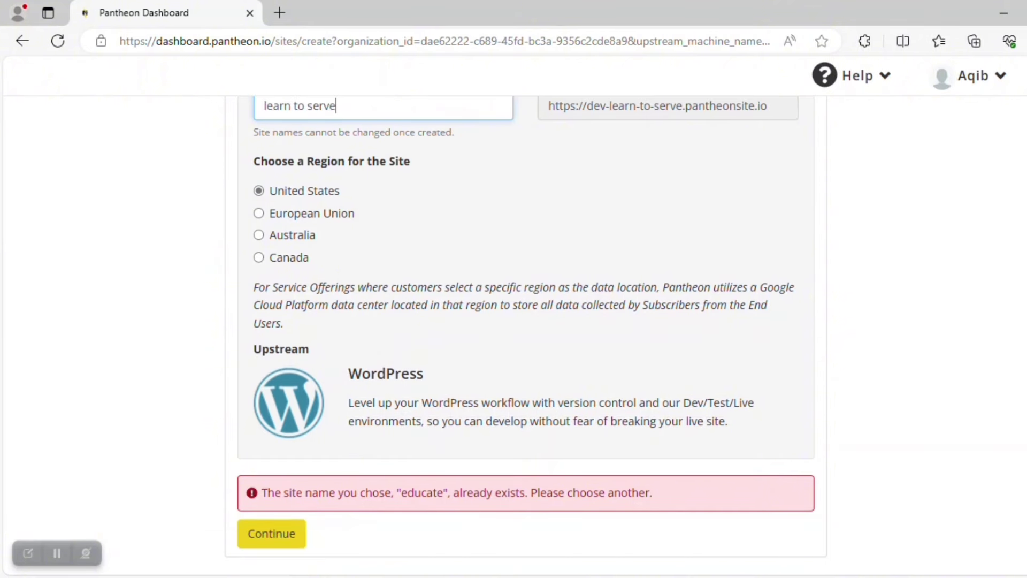
left_click(278, 534)
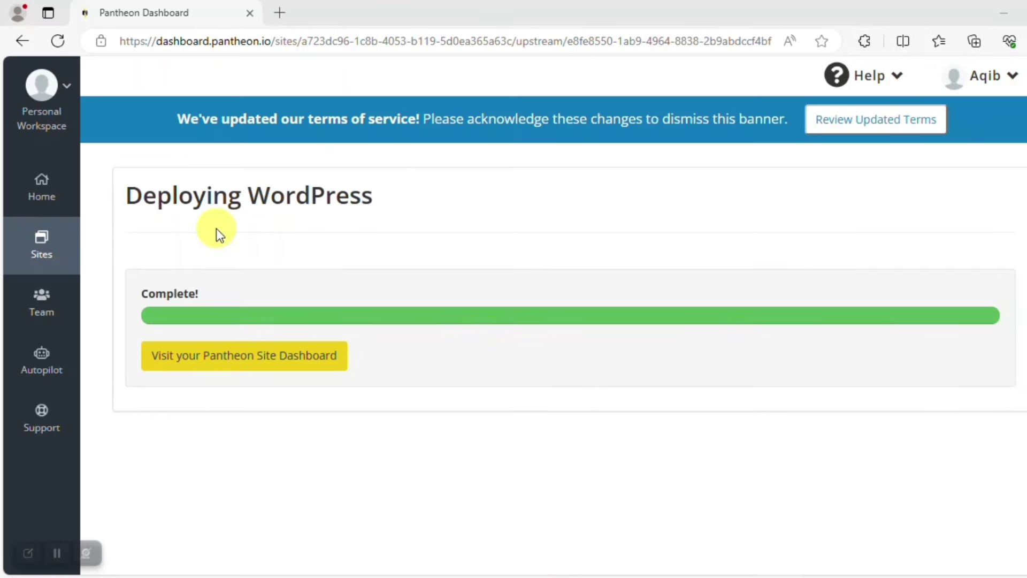
Open the learn to serve site dashboard, then its development site in a new tab
left_click(207, 363)
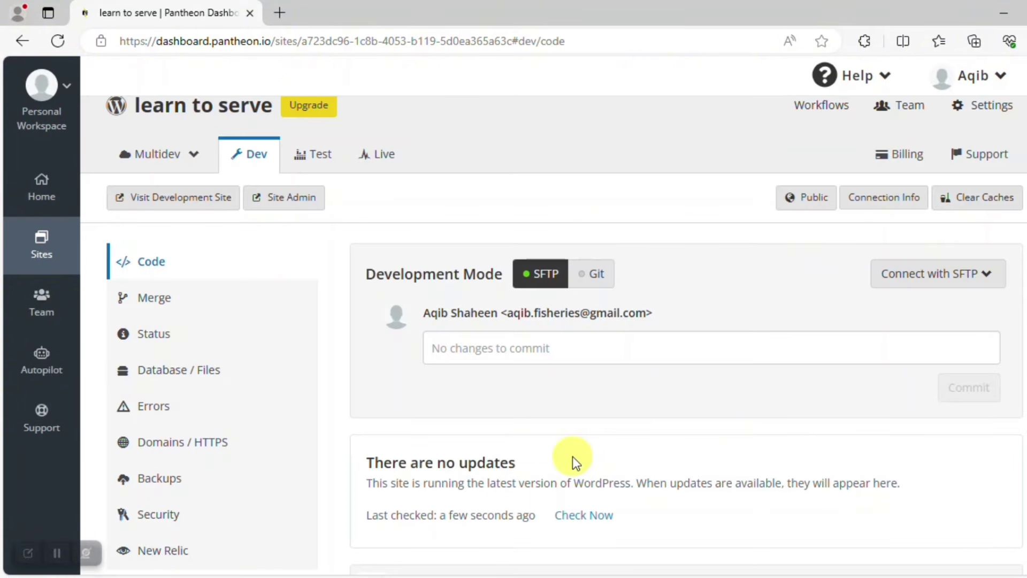
left_click(201, 214)
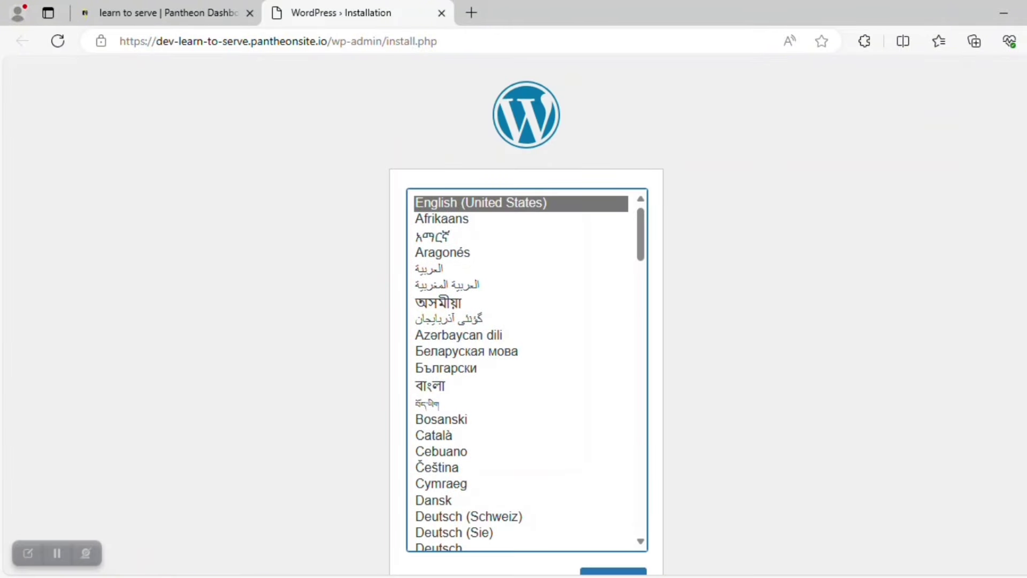
Choose English as the install language and enter 'Learn To Serve' as the site title
scroll(526, 316, "down", 1)
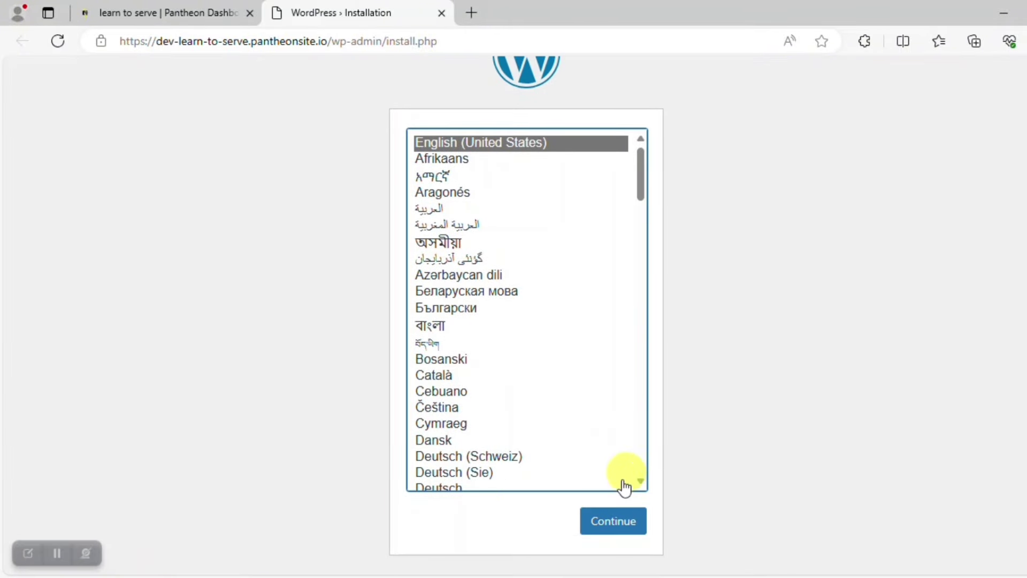
left_click(607, 522)
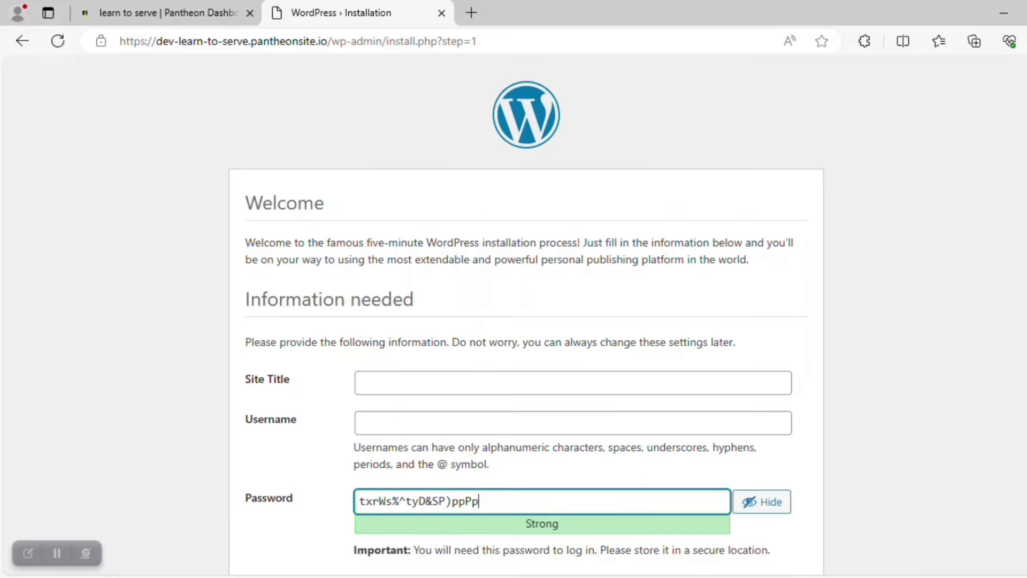
scroll(526, 313, "down", 2)
left_click(405, 273)
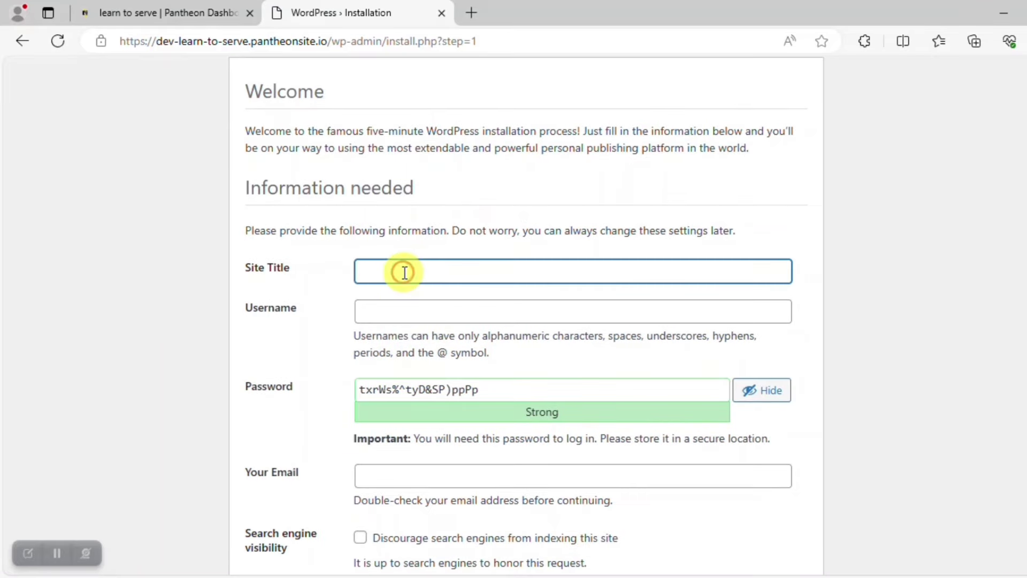
type("Learn To Serve")
Fill in the saved admin username and replace the suggested password with a new one
left_click(385, 309)
left_click(411, 374)
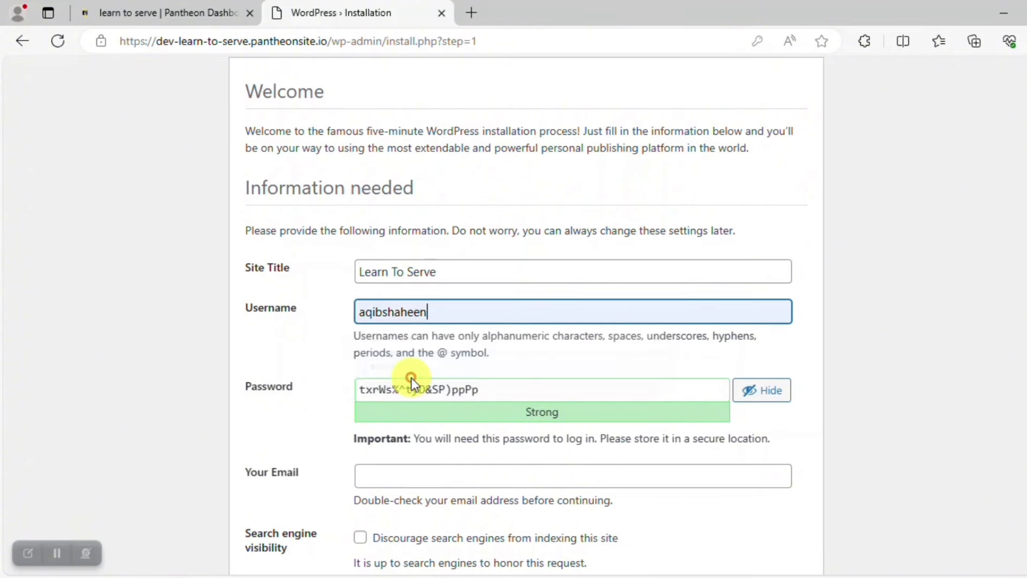
left_click(496, 395)
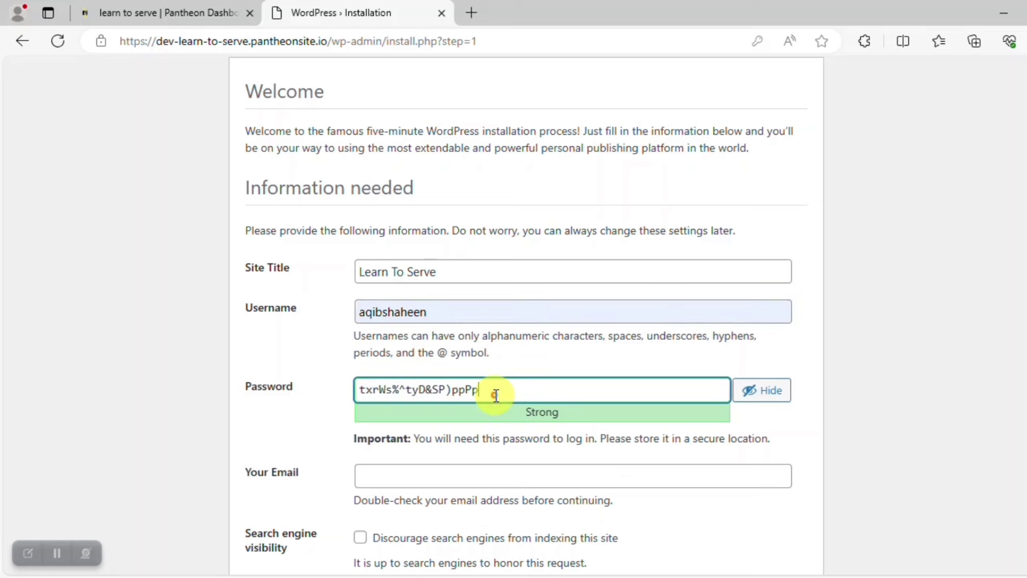
left_click_drag(496, 394, 358, 390)
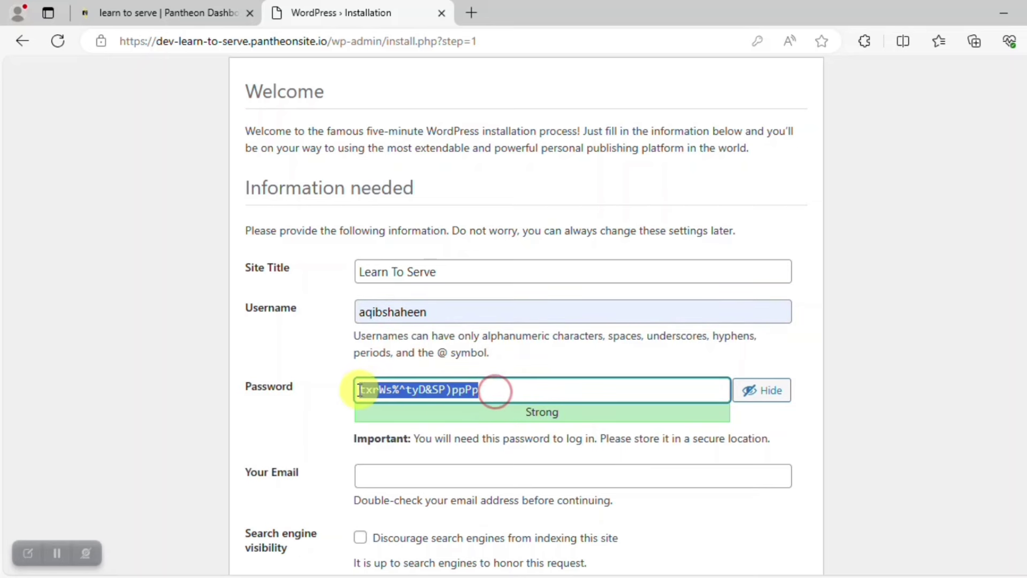
key("BackSpace")
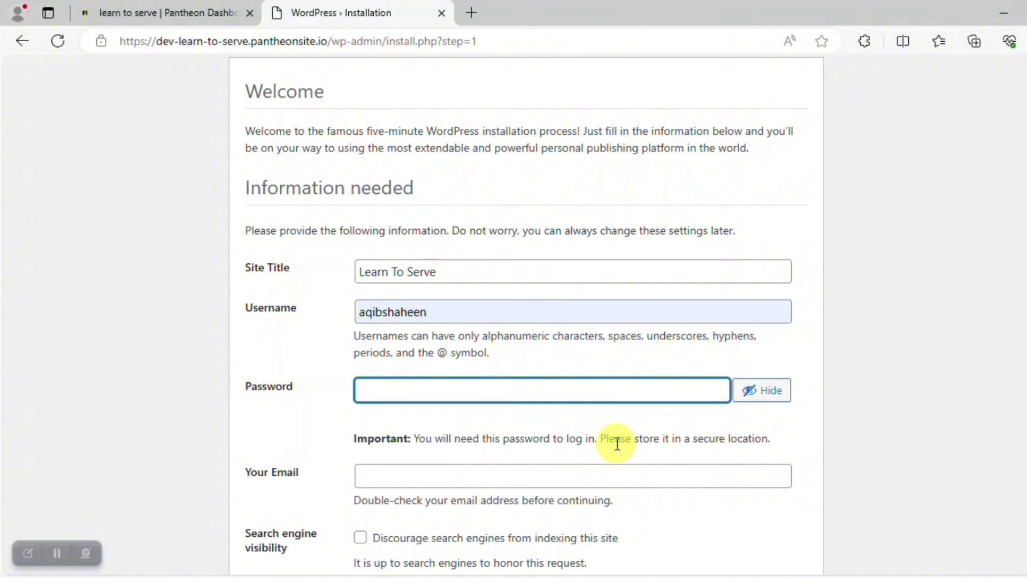
left_click(761, 390)
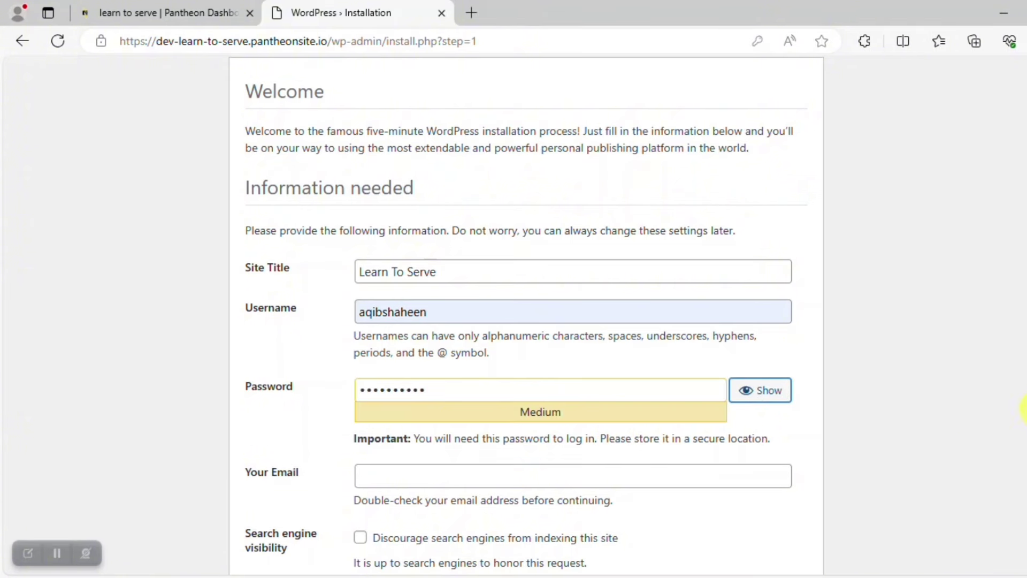
Enter the admin e-mail, discourage search engine indexing, and install WordPress
scroll(401, 470, "down", 2)
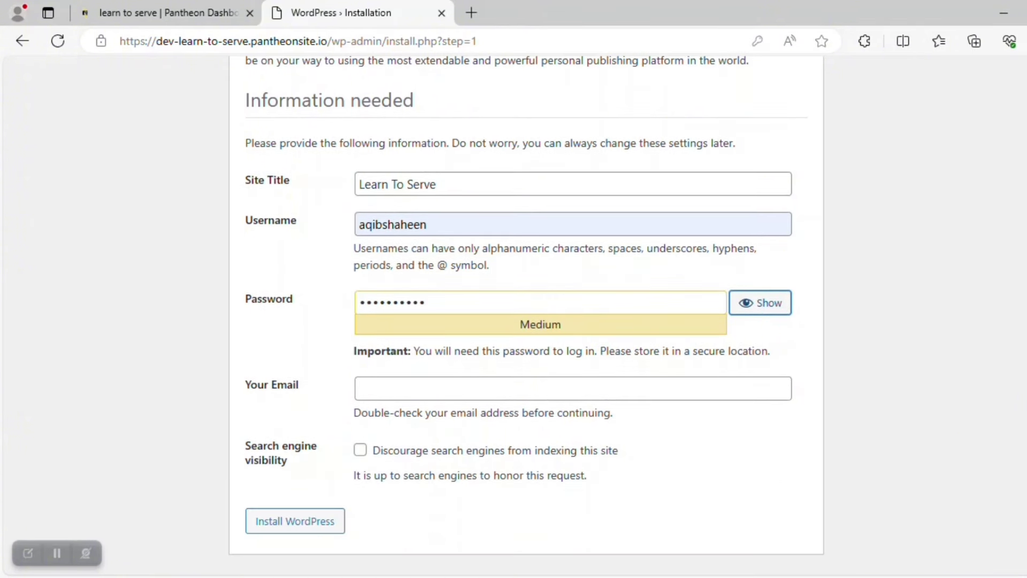
left_click(394, 387)
left_click(538, 412)
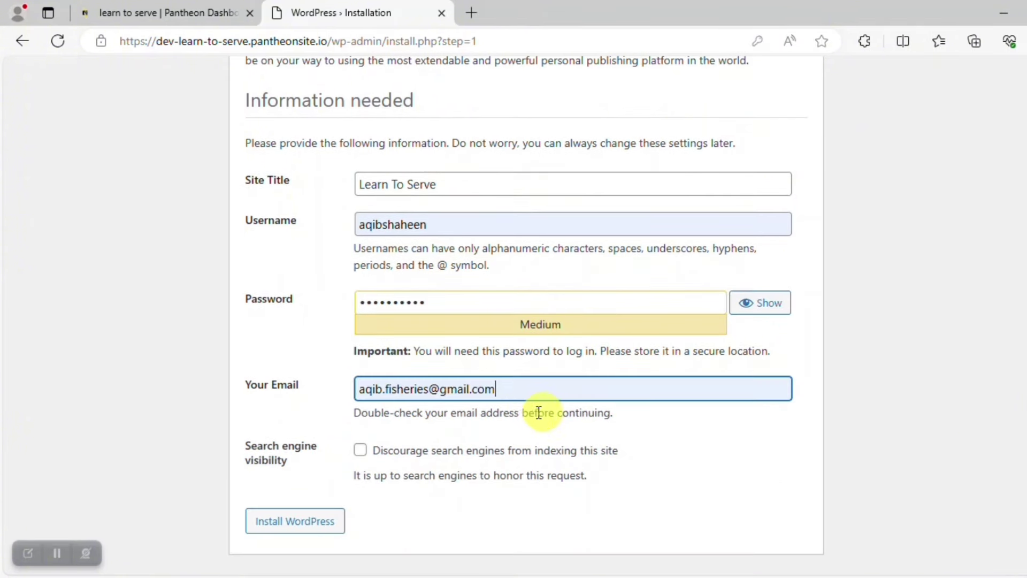
left_click(360, 452)
left_click(308, 520)
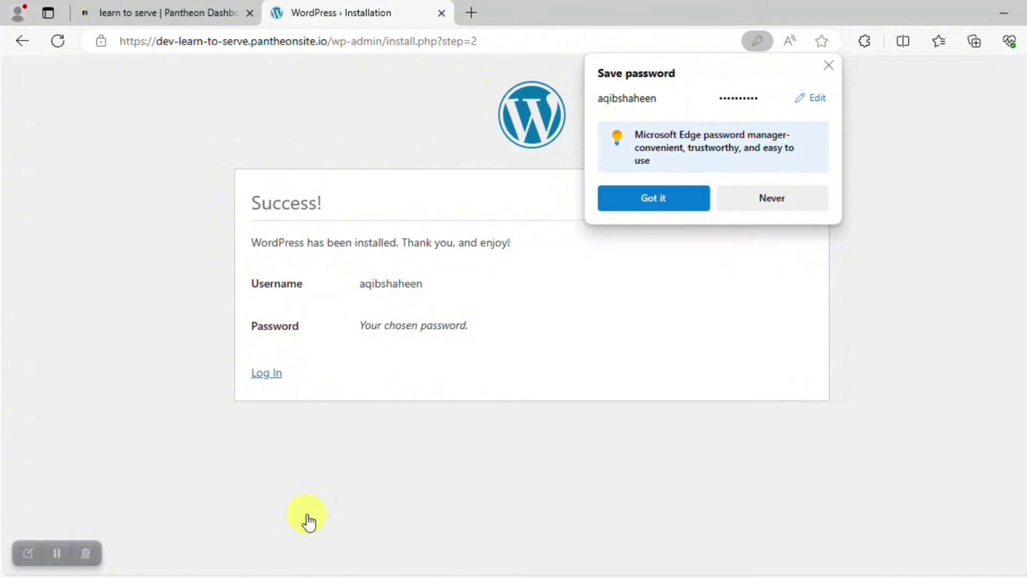
Dismiss the save-password prompt and select the username and password note on the Success page
left_click(667, 200)
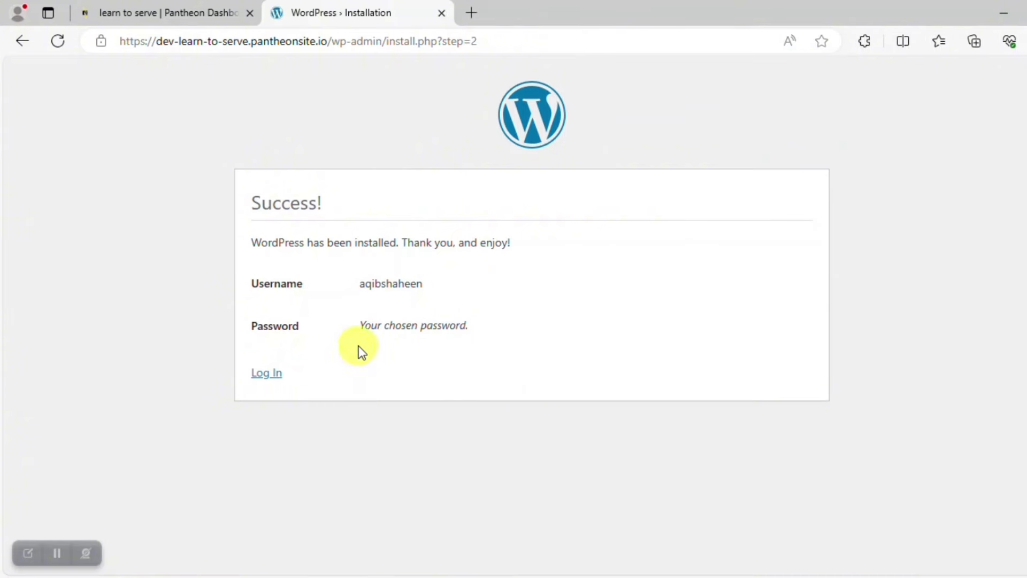
left_click_drag(434, 283, 348, 285)
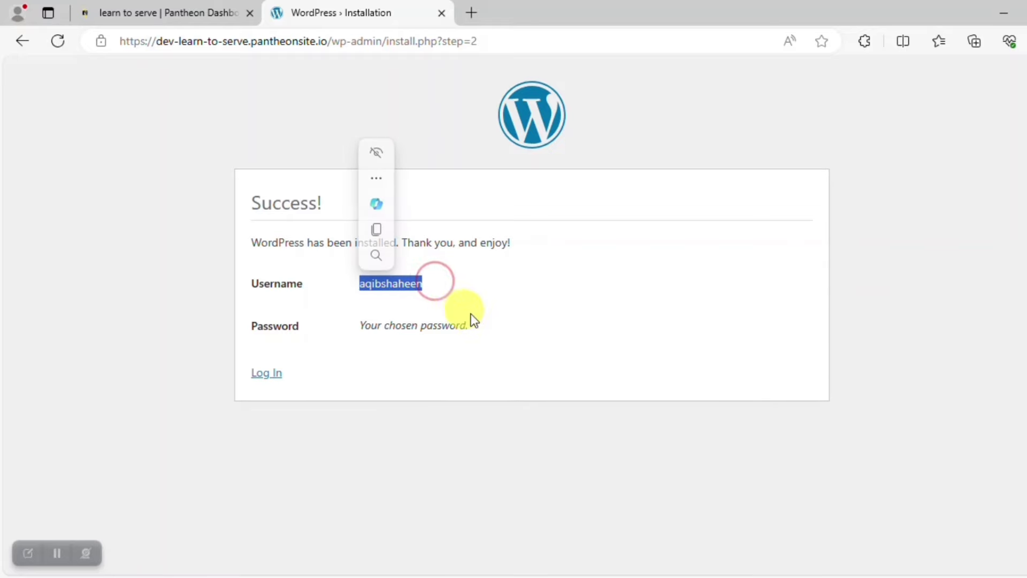
left_click_drag(472, 323, 282, 327)
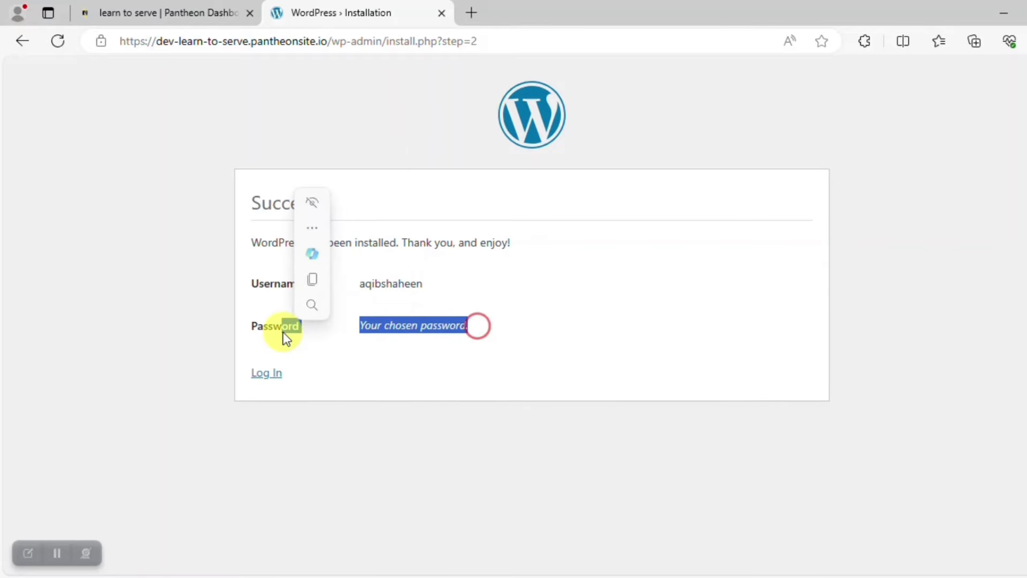
left_click(266, 374)
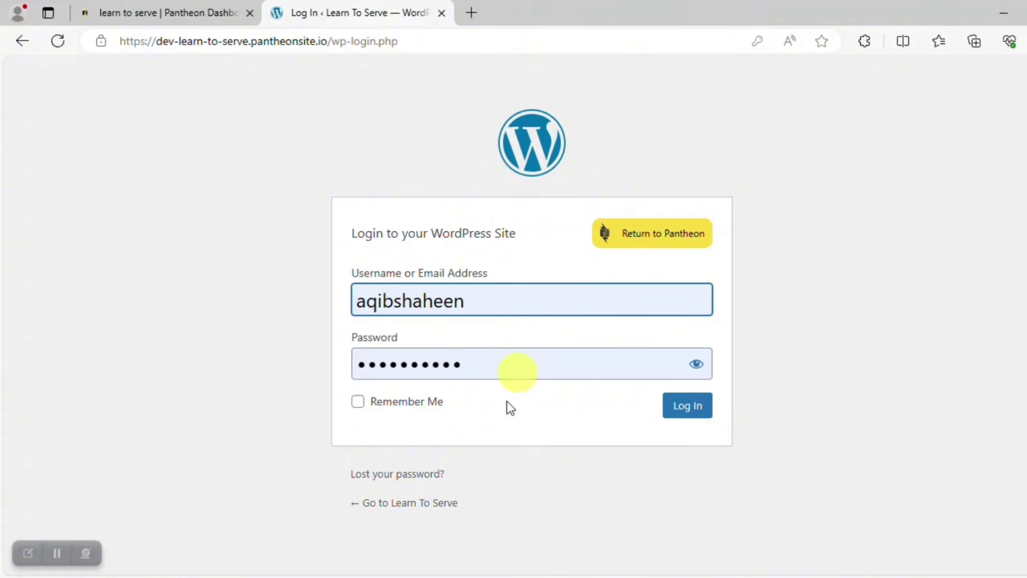
left_click(359, 406)
left_click(691, 406)
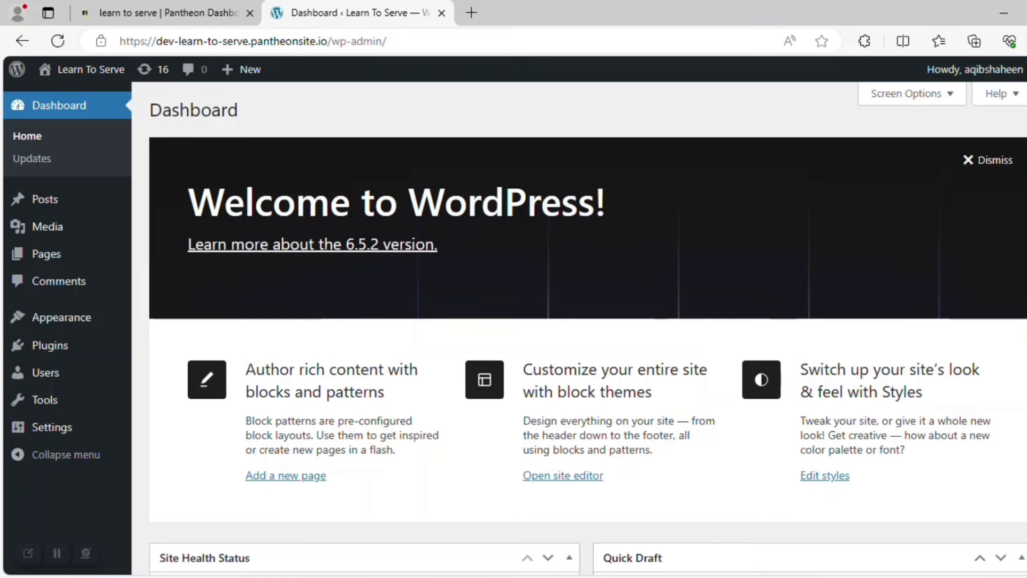
scroll(587, 329, "down", 10)
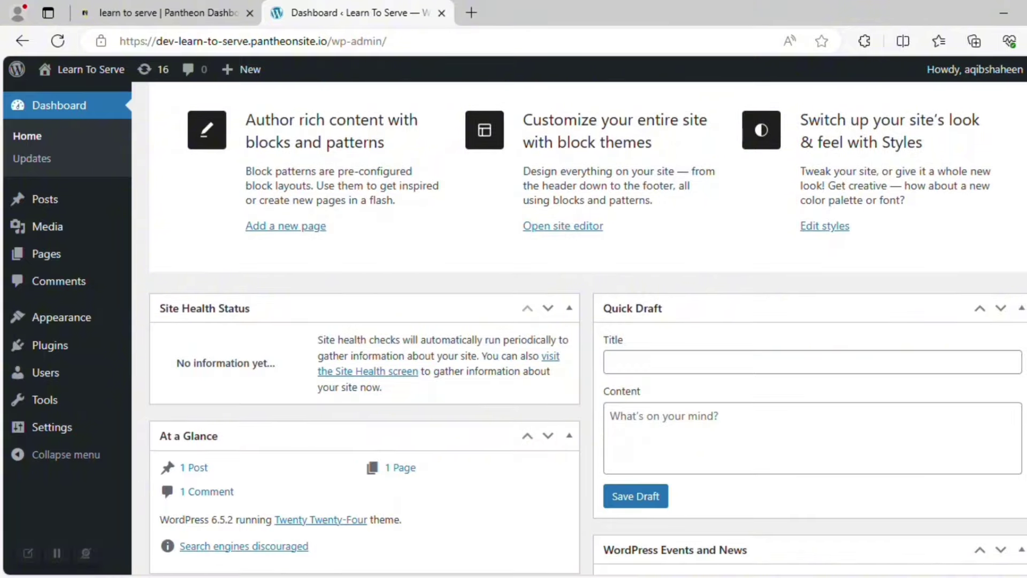
scroll(588, 329, "up", 5)
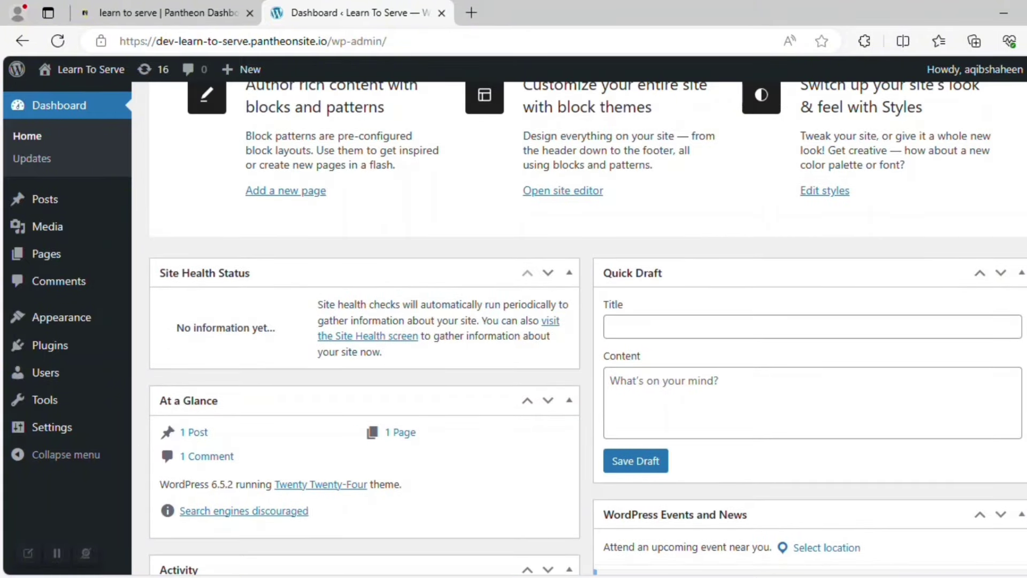
scroll(587, 329, "up", 5)
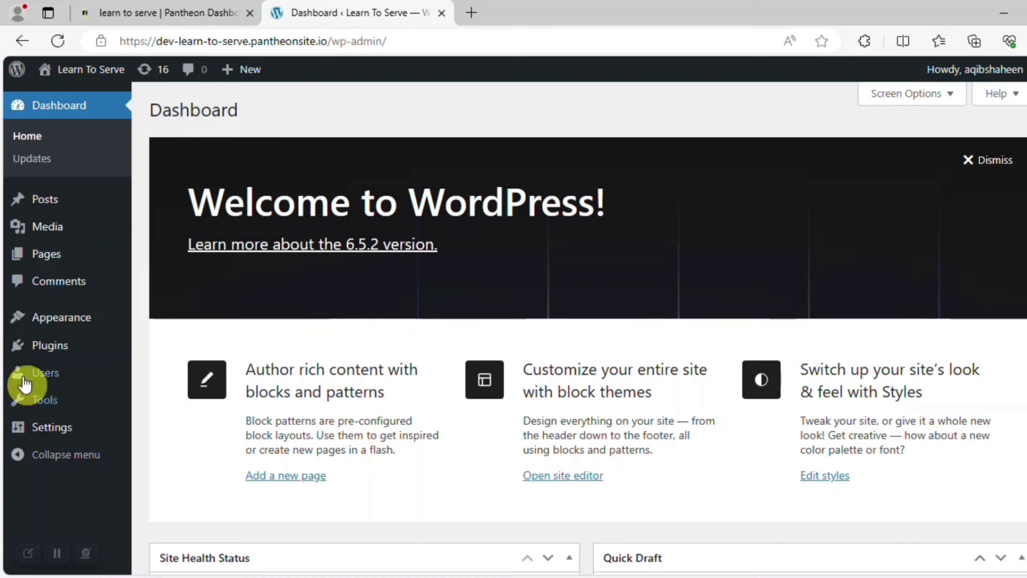
mouse_move(70, 328)
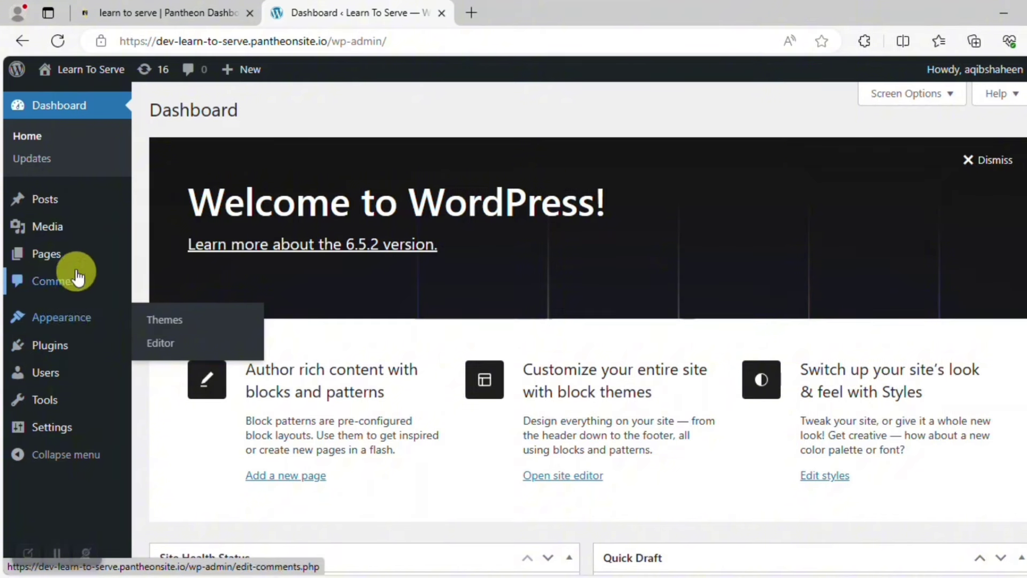
mouse_move(63, 242)
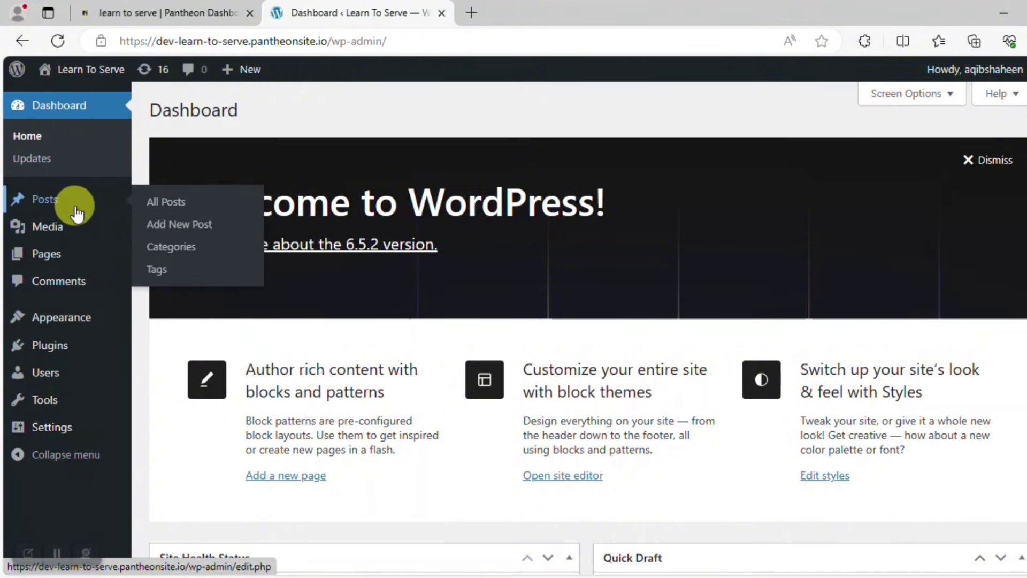
mouse_move(103, 334)
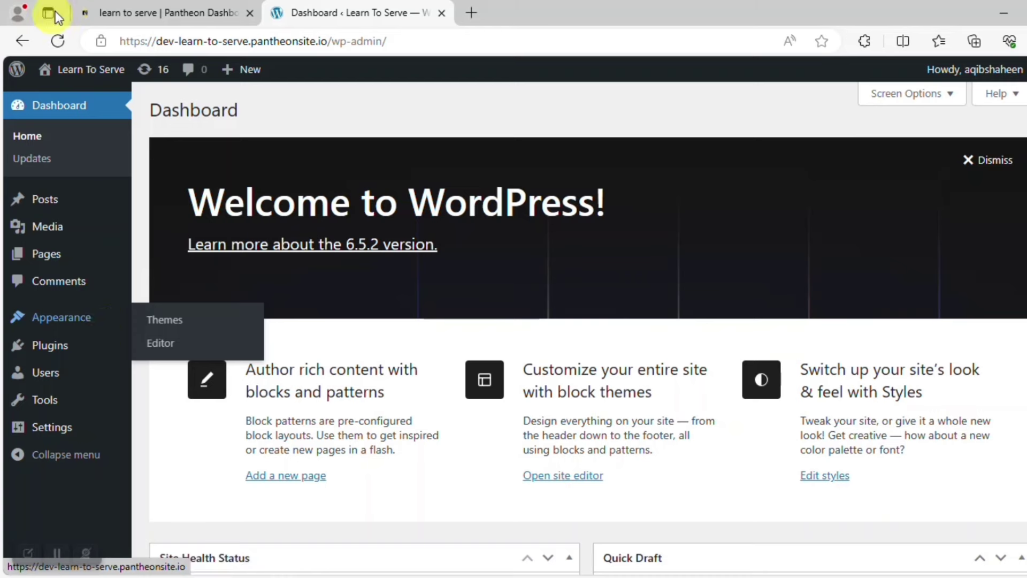
mouse_move(103, 69)
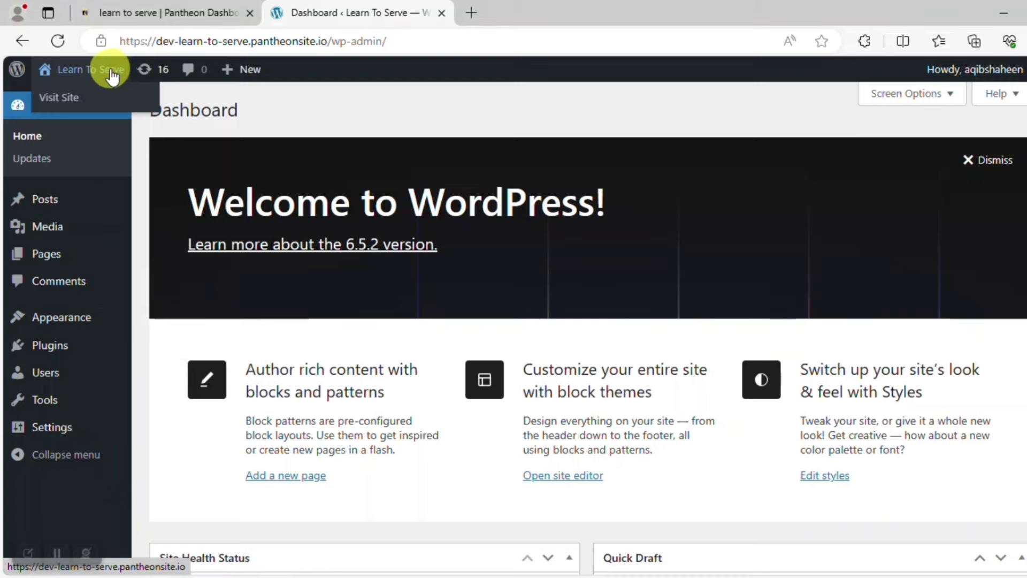
View the live Learn To Serve home page in a new tab, then return to the admin Dashboard
left_click(72, 98)
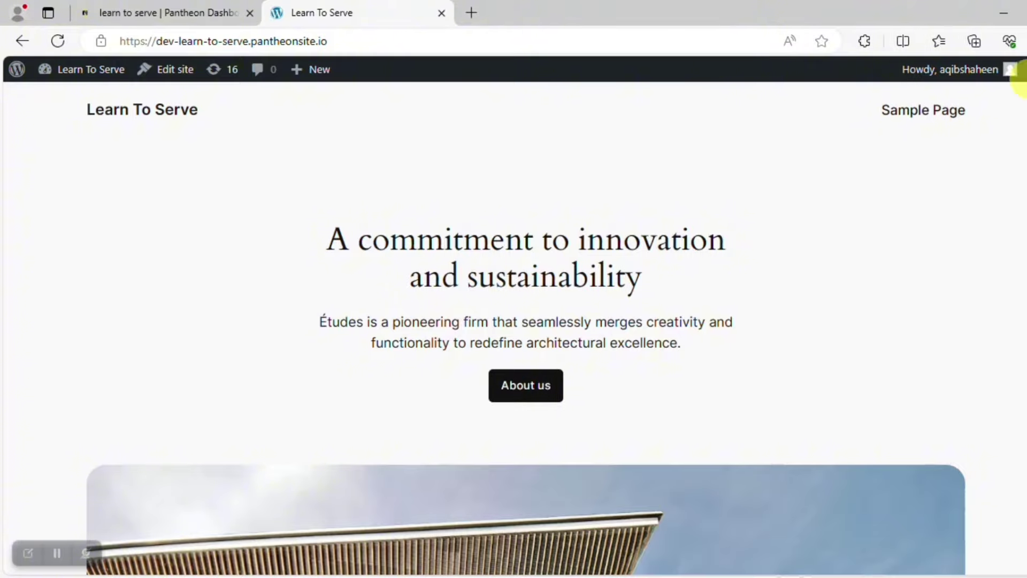
scroll(513, 321, "down", 20)
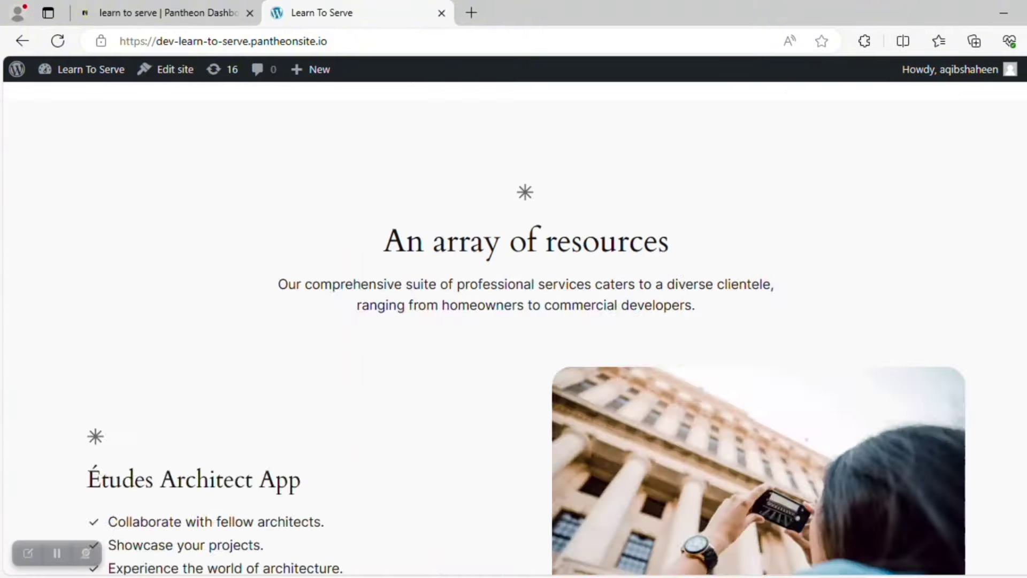
scroll(514, 321, "up", 15)
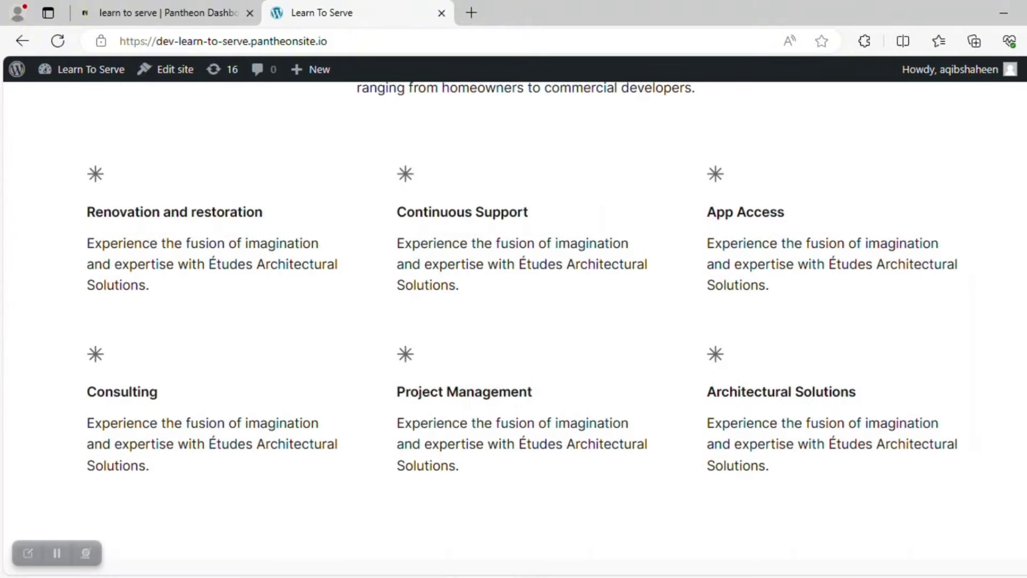
scroll(514, 321, "up", 9)
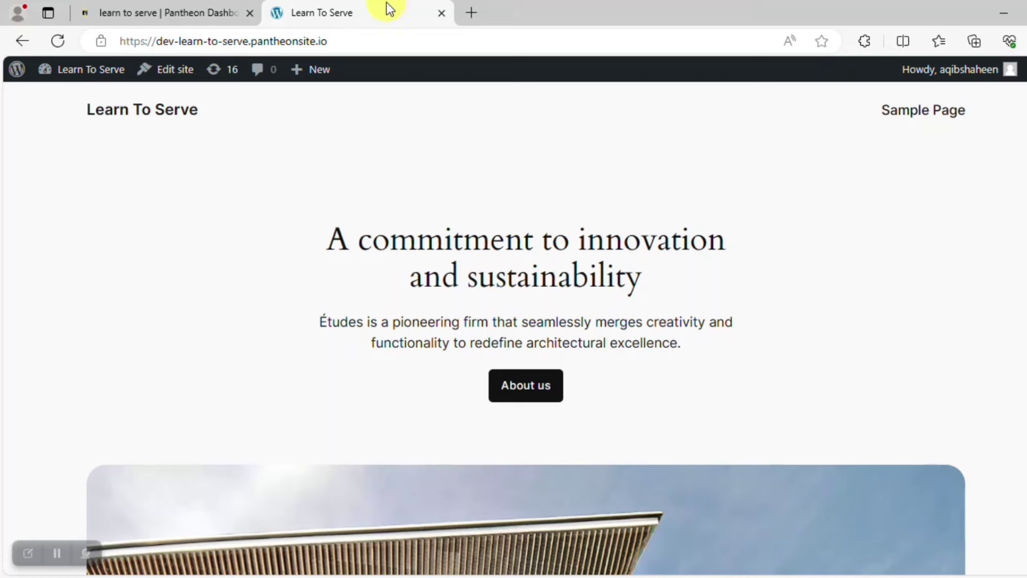
left_click(26, 42)
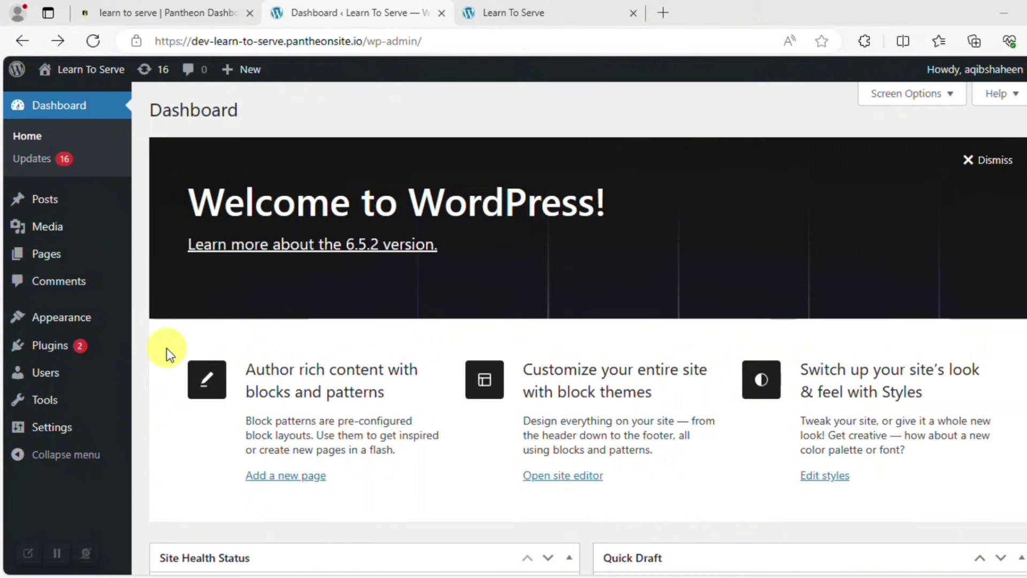
Go to Plugins > Add New Plugin and search for 'starter templates'
mouse_move(30, 345)
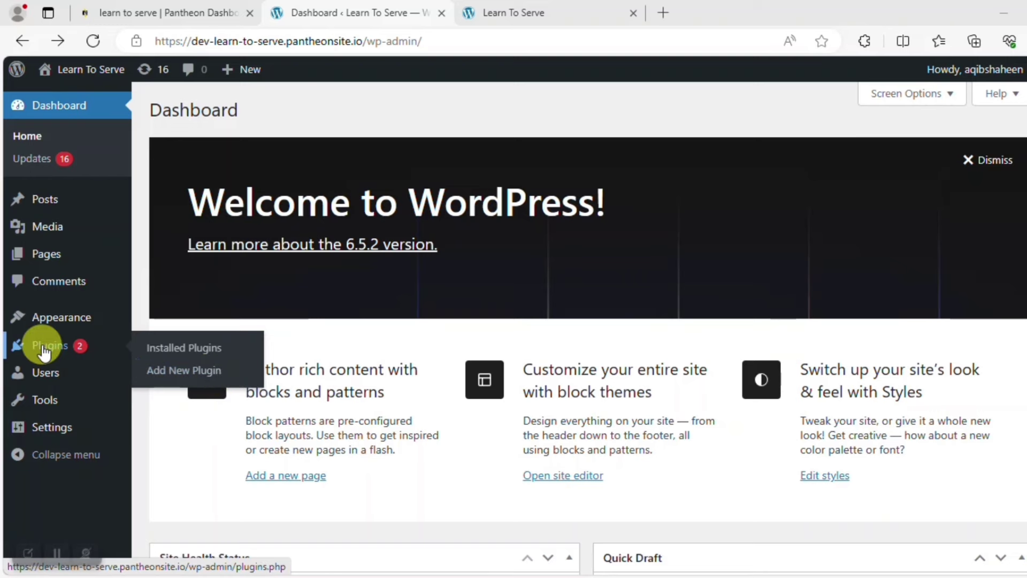
left_click(204, 370)
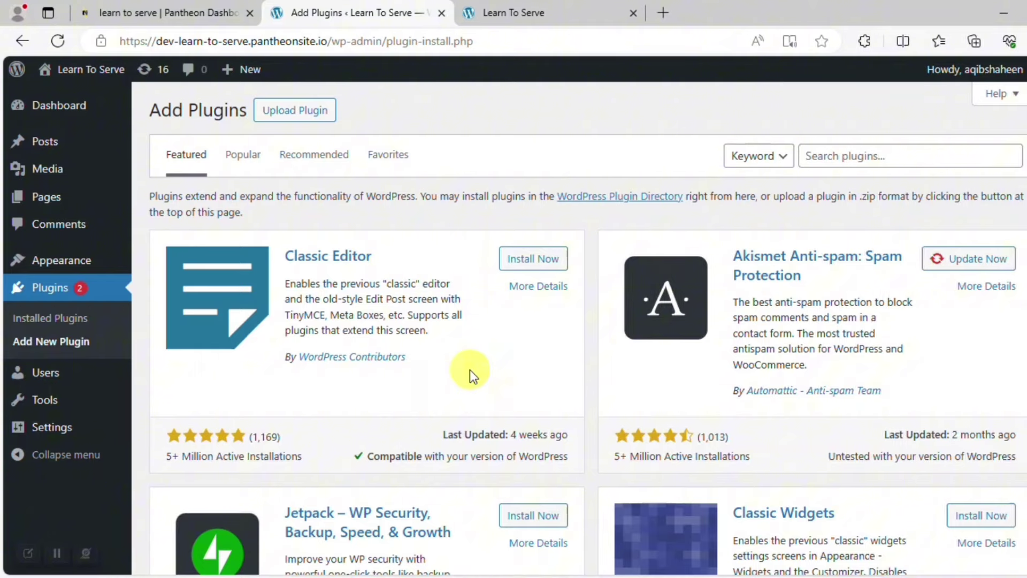
scroll(588, 329, "down", 10)
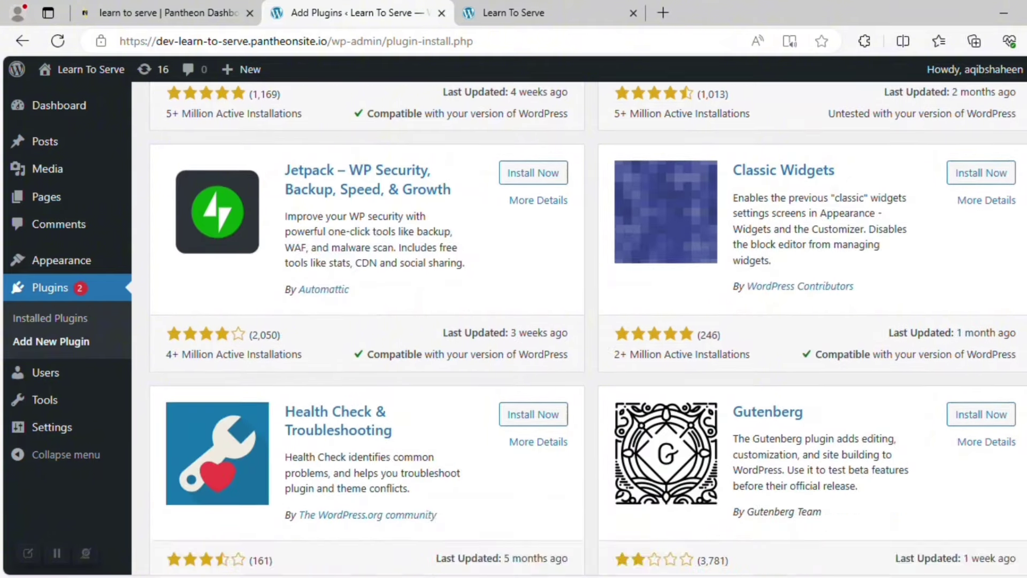
scroll(588, 329, "down", 10)
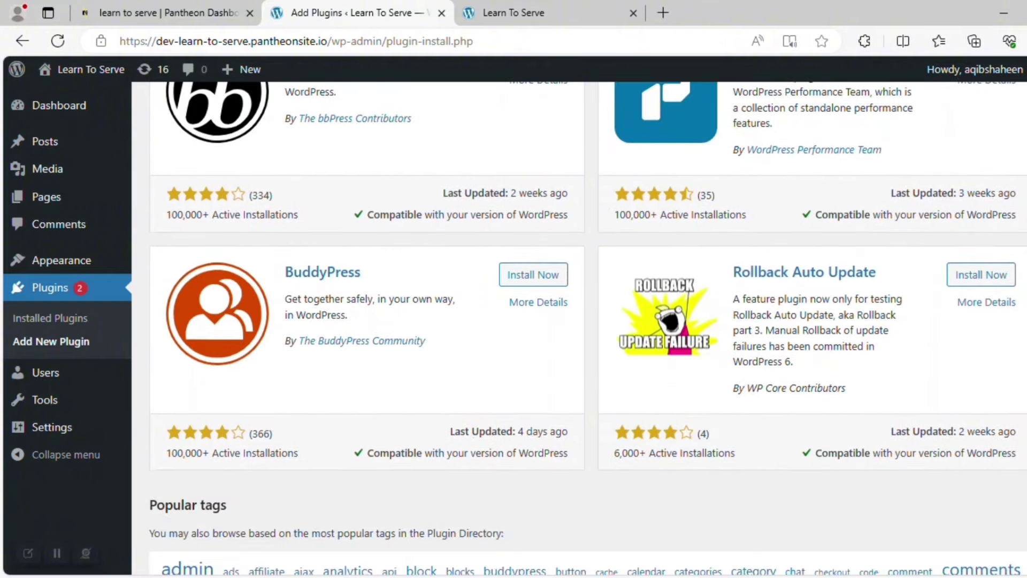
scroll(588, 329, "up", 20)
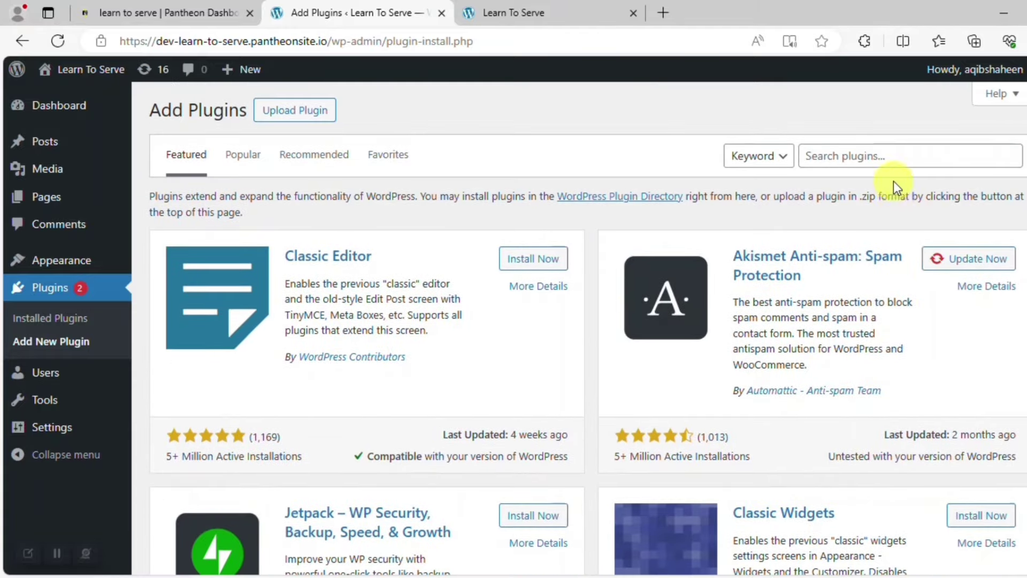
left_click(892, 156)
type("start")
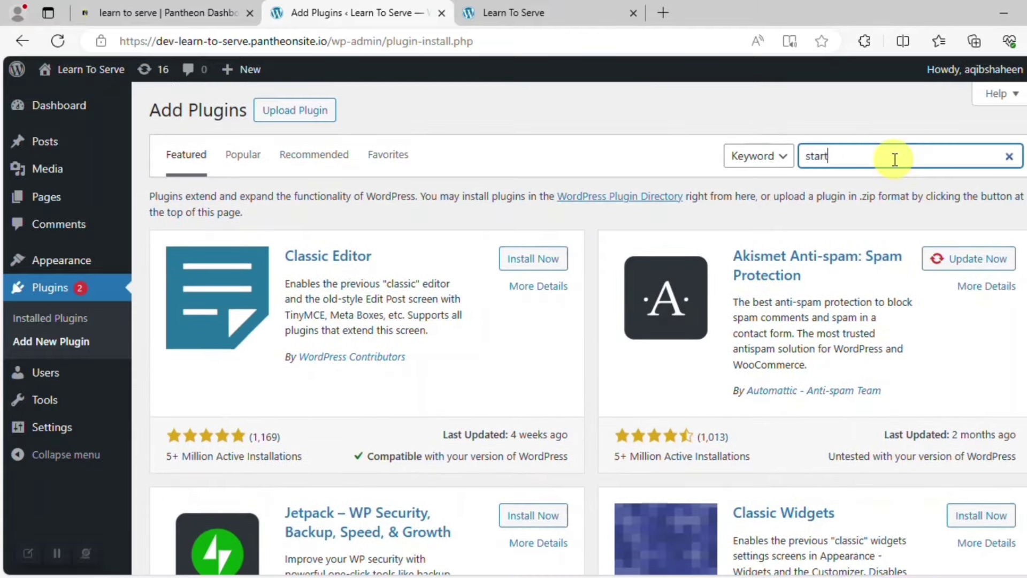
type("er templates")
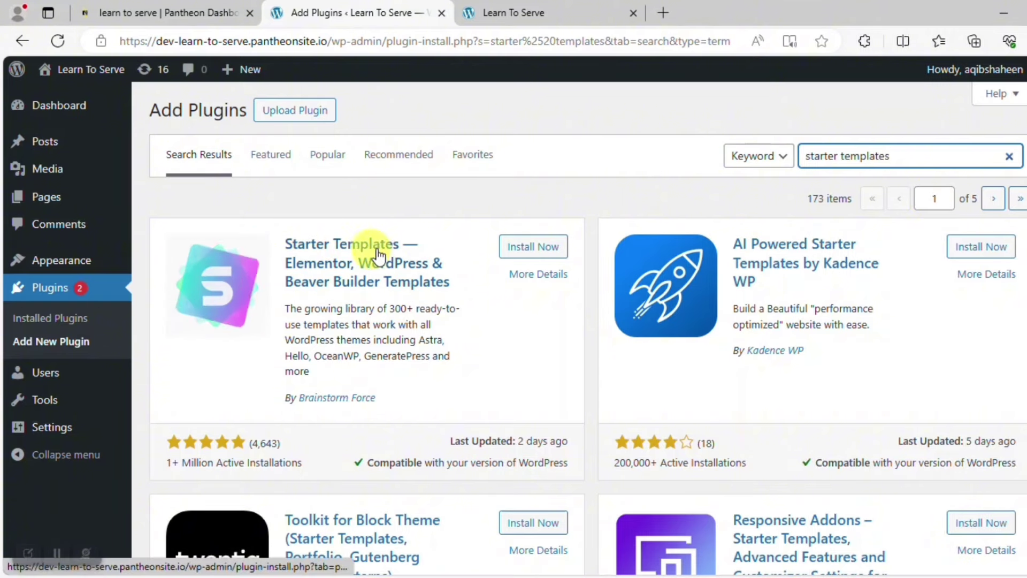
Install the Starter Templates plugin from the search results and activate it
left_click(539, 255)
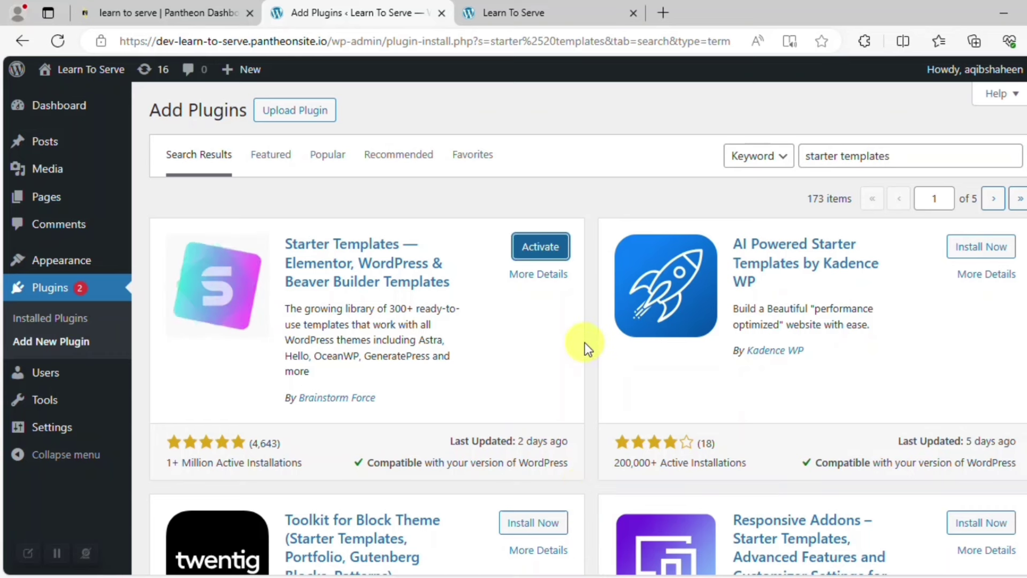
left_click(554, 250)
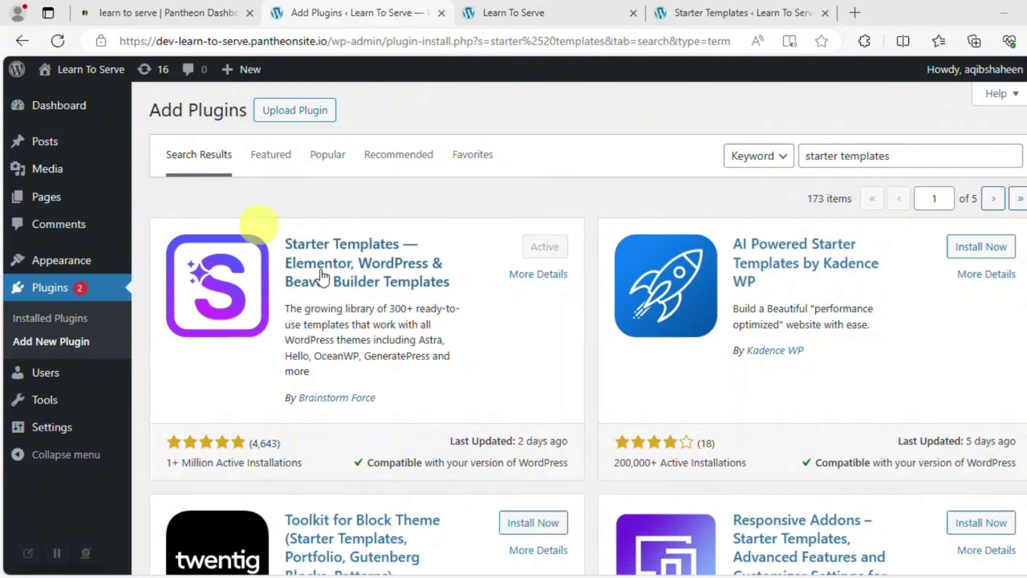
On the Starter Templates page, choose Try the New AI Builder and review its five steps
left_click(747, 8)
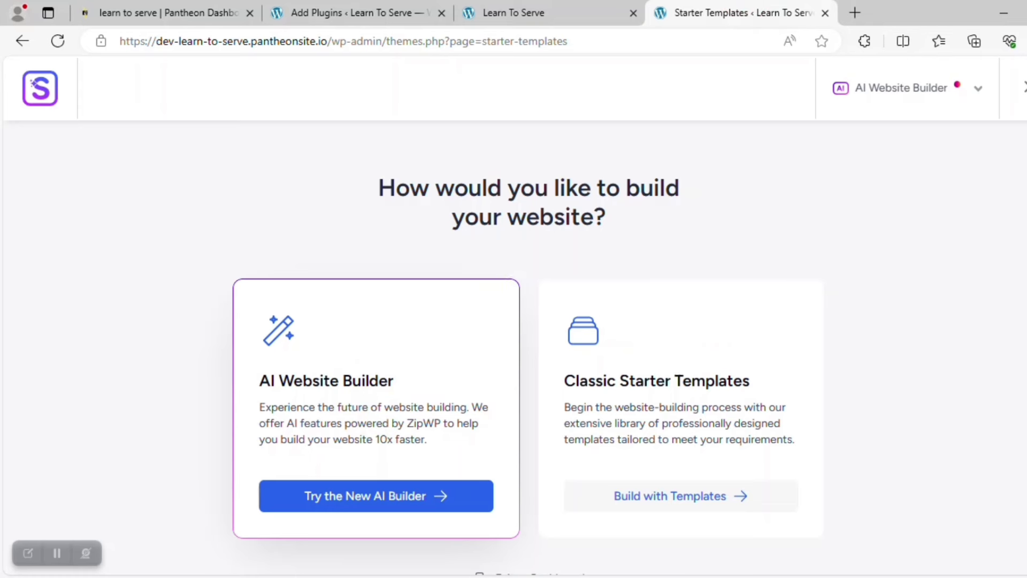
scroll(695, 320, "down", 1)
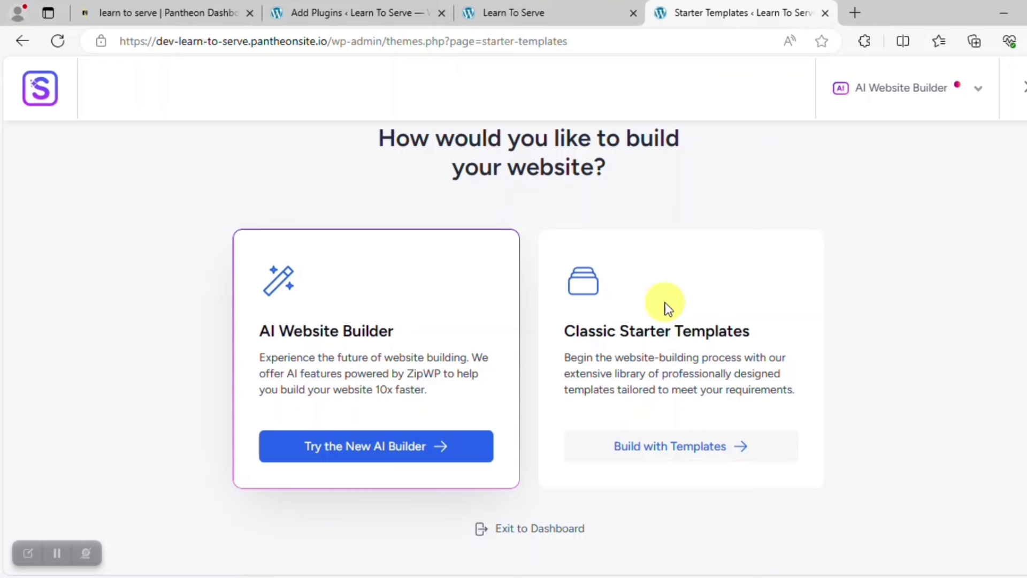
right_click(336, 460)
left_click(142, 297)
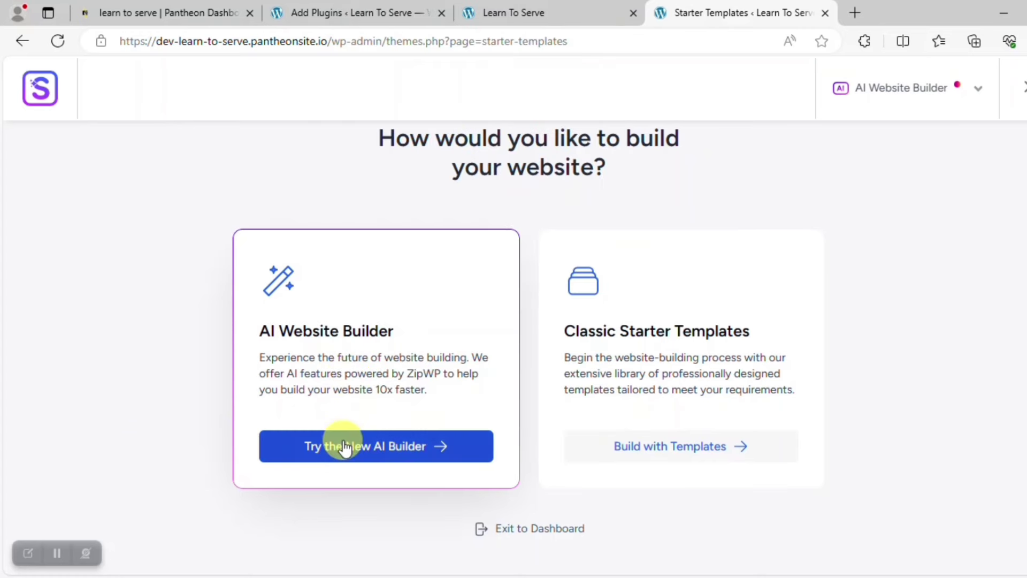
left_click(344, 447)
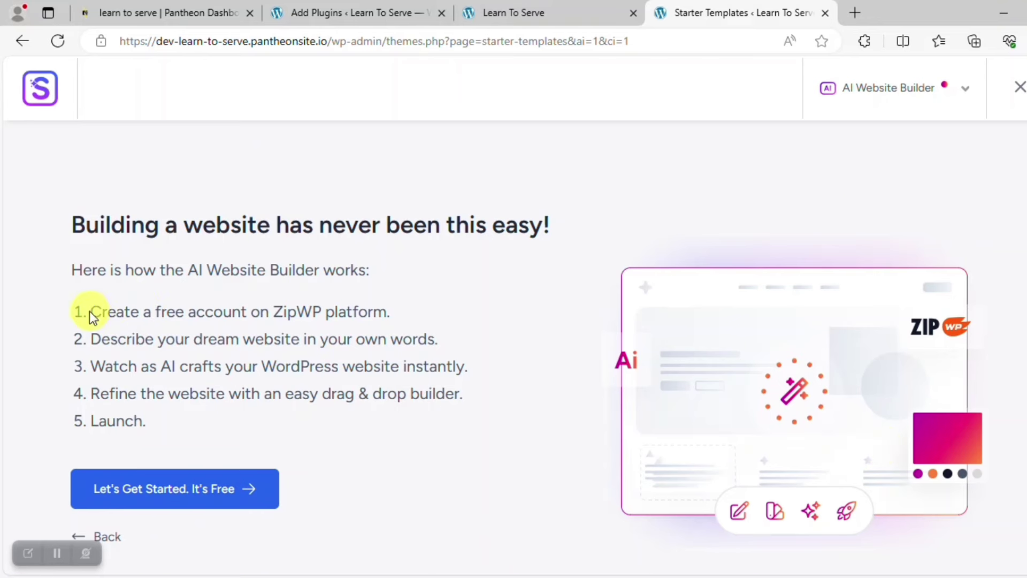
left_click_drag(88, 310, 406, 476)
left_click(407, 476)
Create a free ZipWP account by signing up with Google and authorize it for this site
left_click(171, 492)
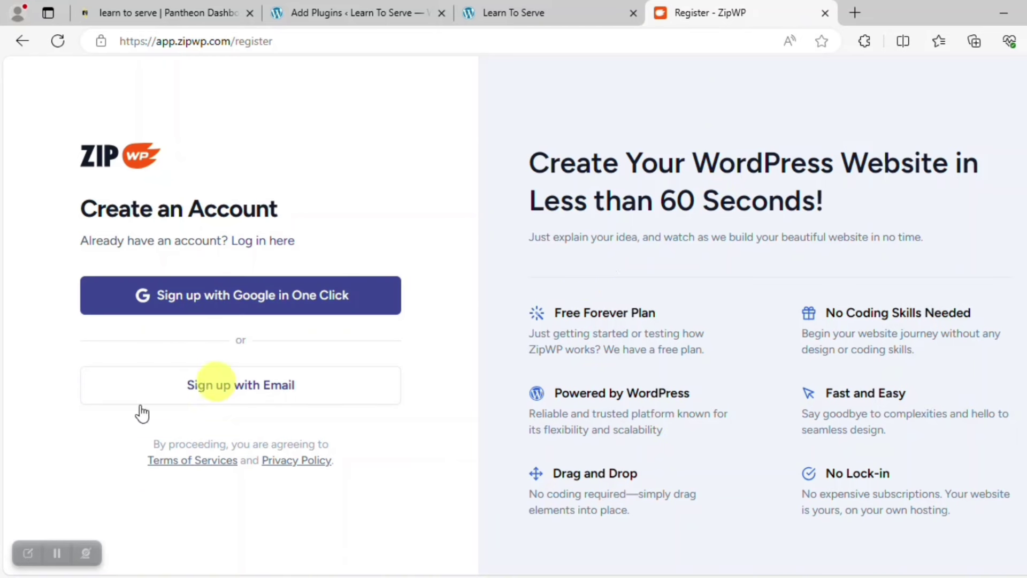
left_click(180, 297)
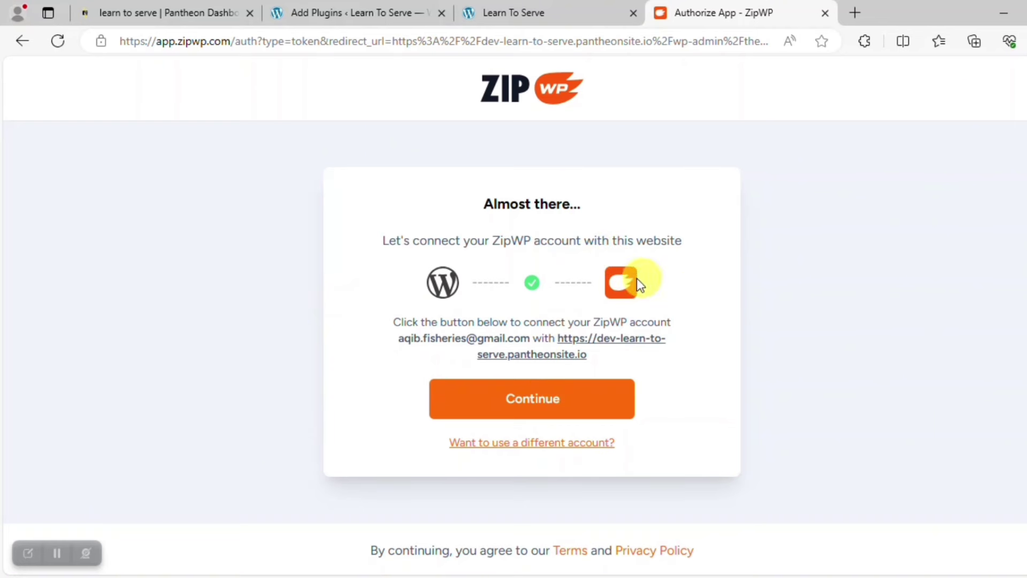
left_click(533, 405)
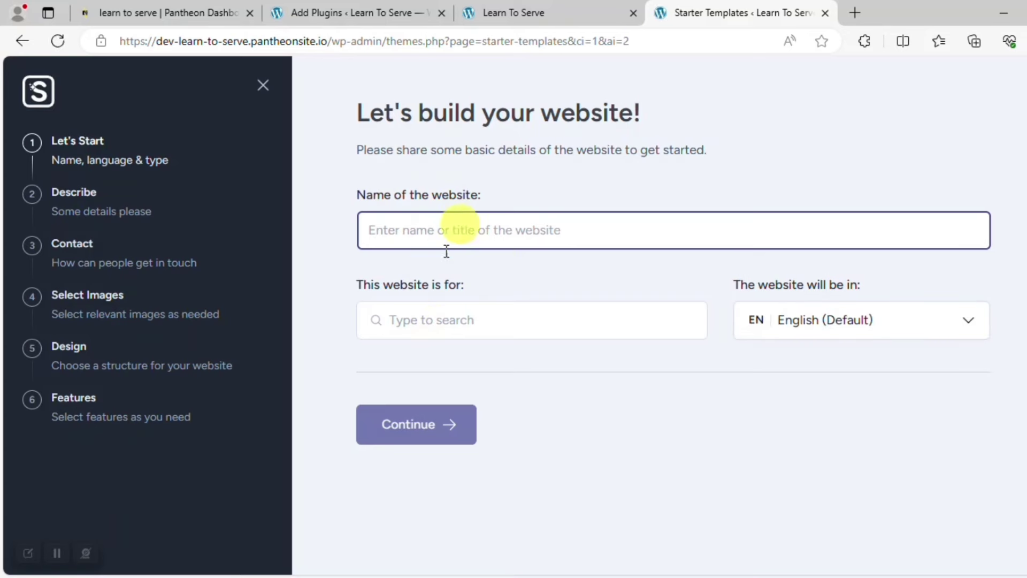
Name the website 'Learn to Serve', set its type to Teaching with English language, and continue
left_click(424, 233)
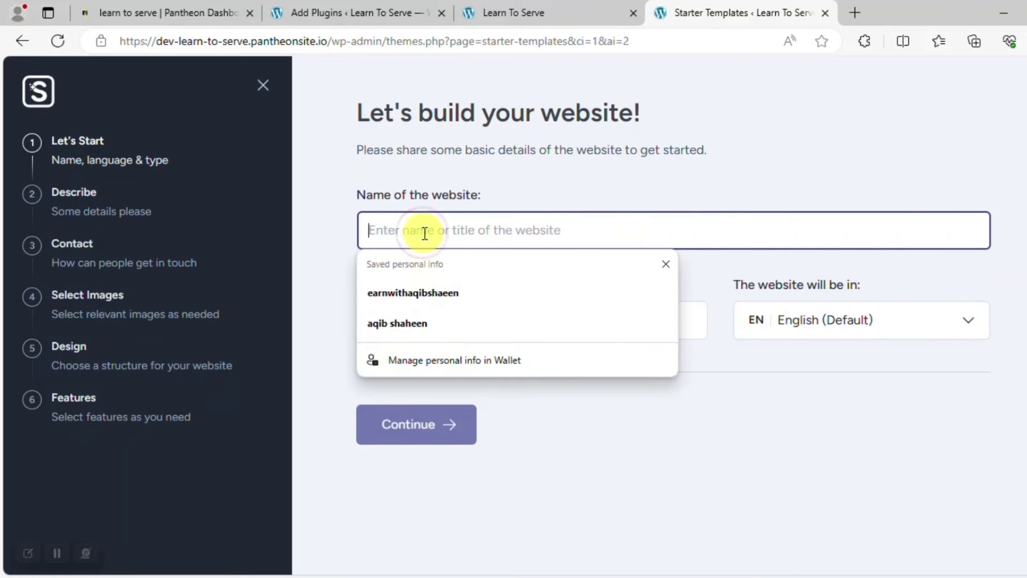
type("Learn to Ser")
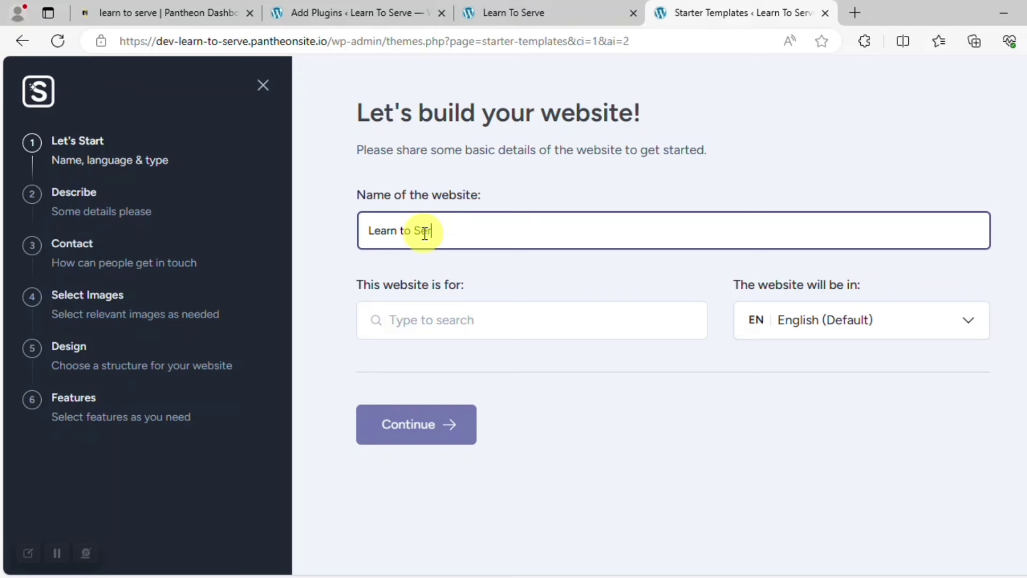
type("ve")
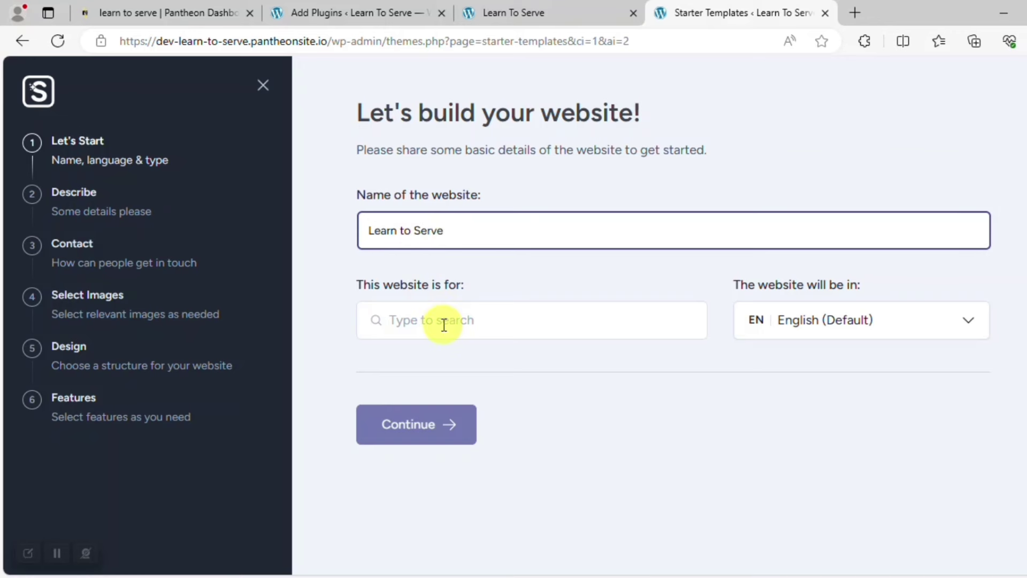
left_click(444, 325)
left_click(431, 342)
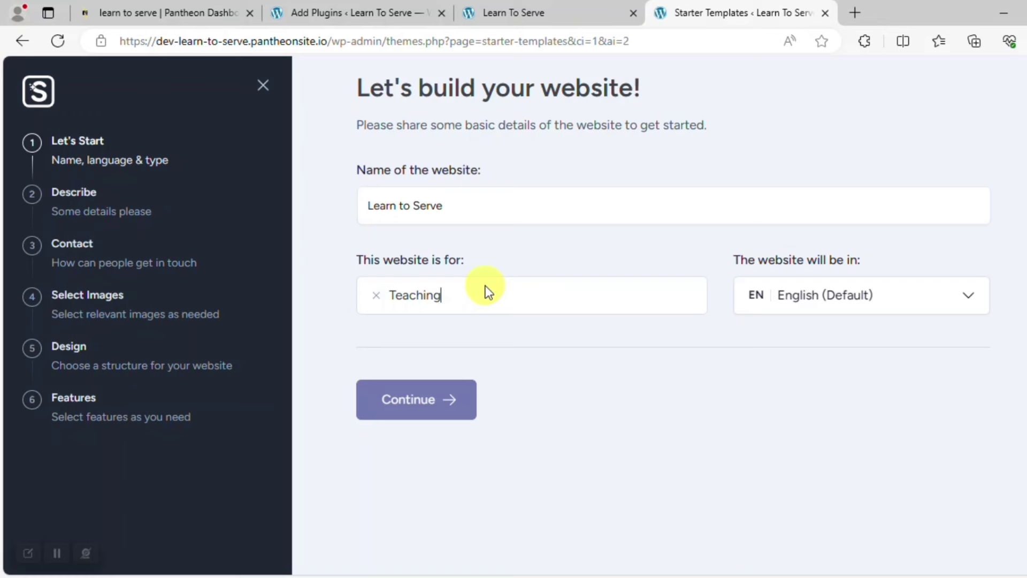
left_click(884, 303)
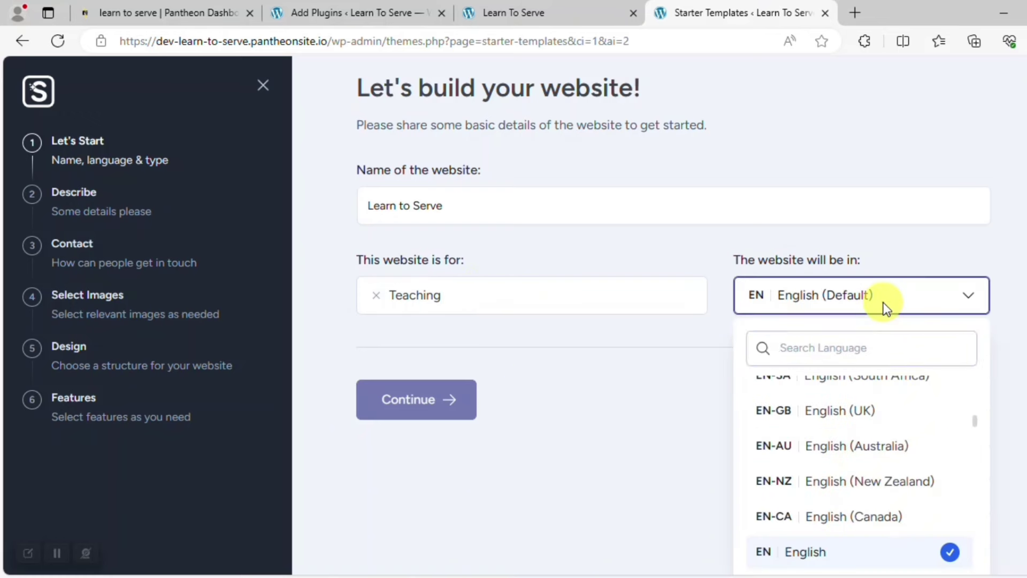
left_click(883, 302)
left_click(418, 409)
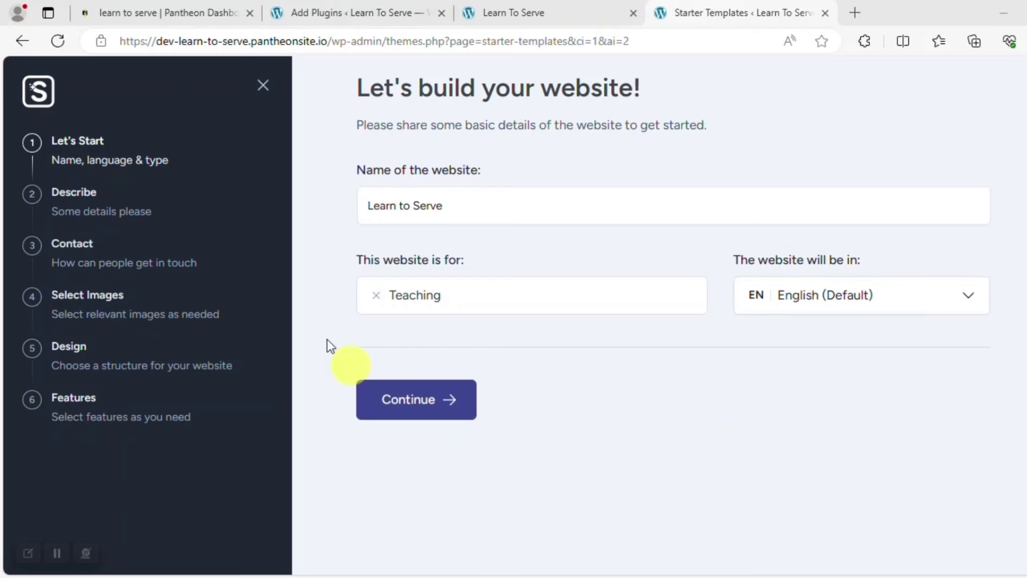
left_click(428, 405)
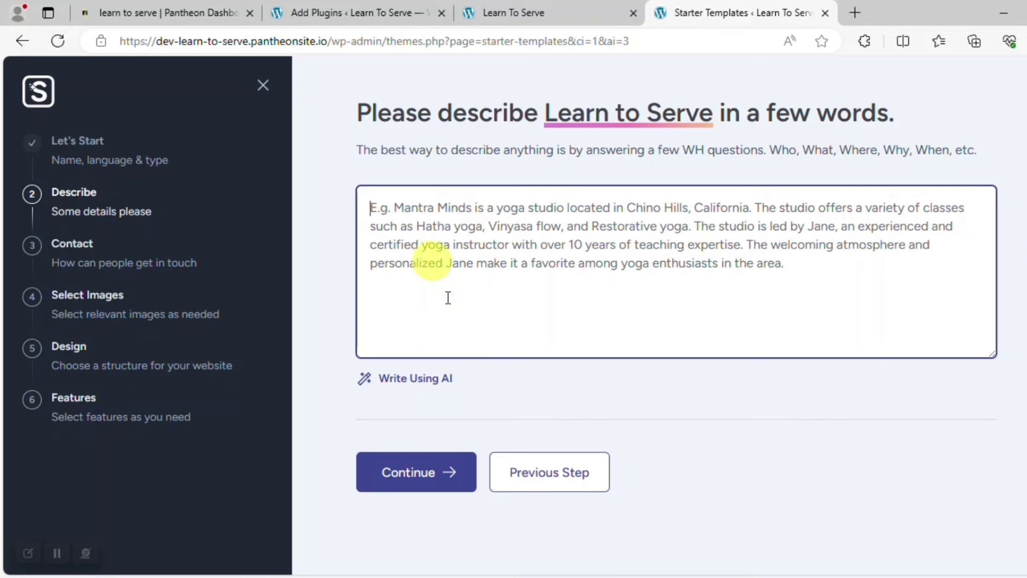
Generate the site description with AI, autofill the email, phone and address, then continue
left_click(413, 380)
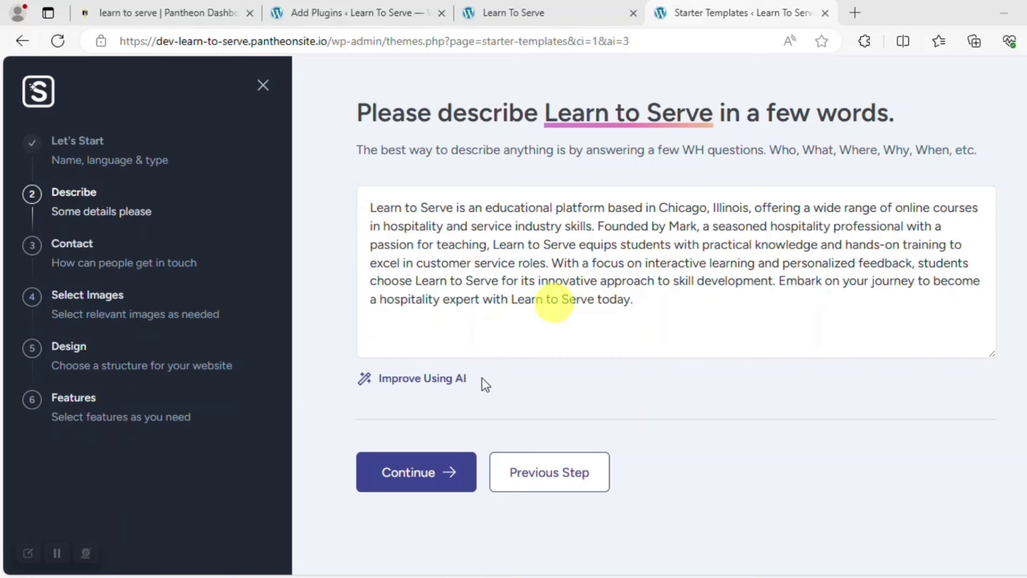
left_click(418, 471)
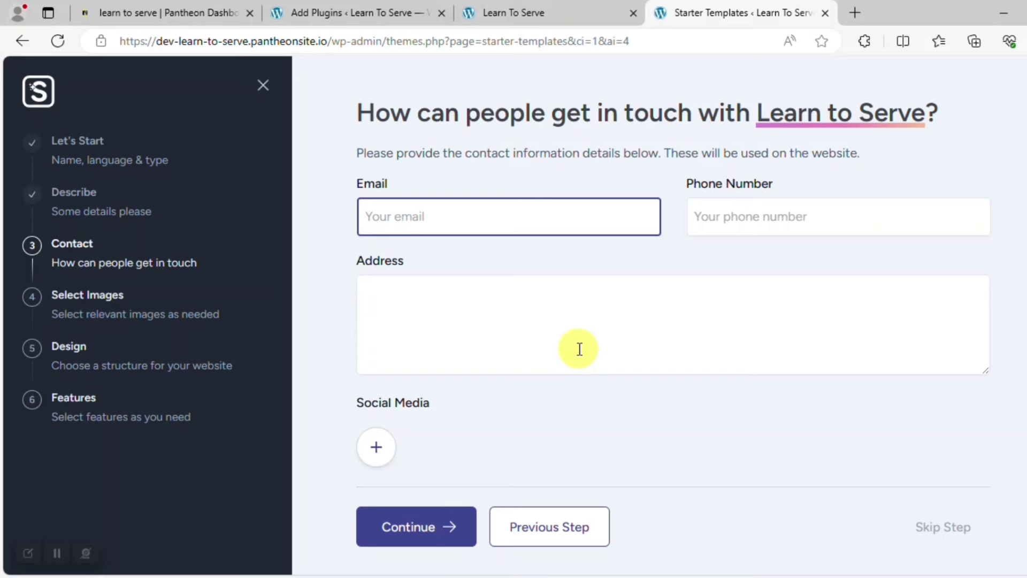
left_click(463, 219)
left_click(467, 297)
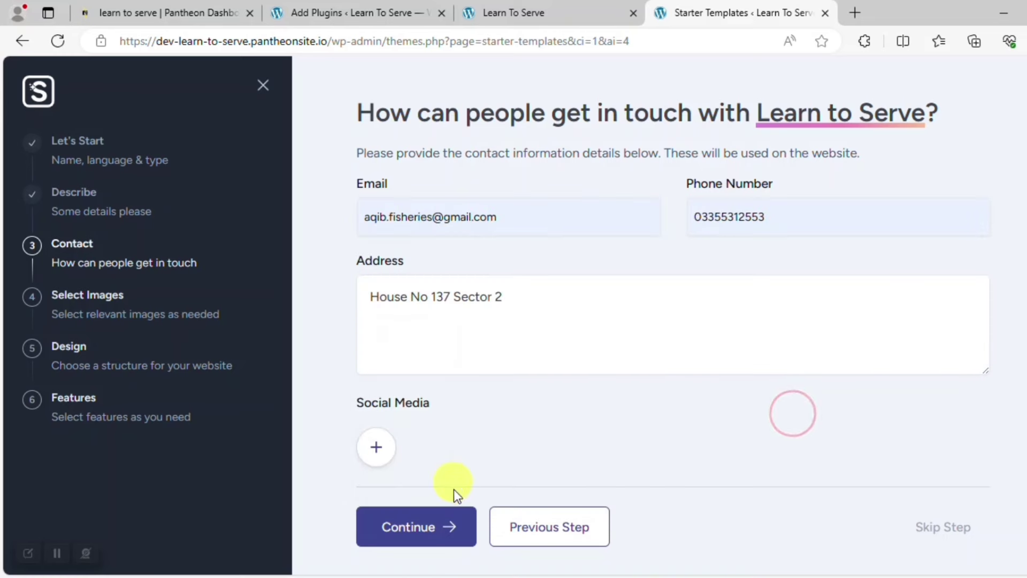
left_click(402, 522)
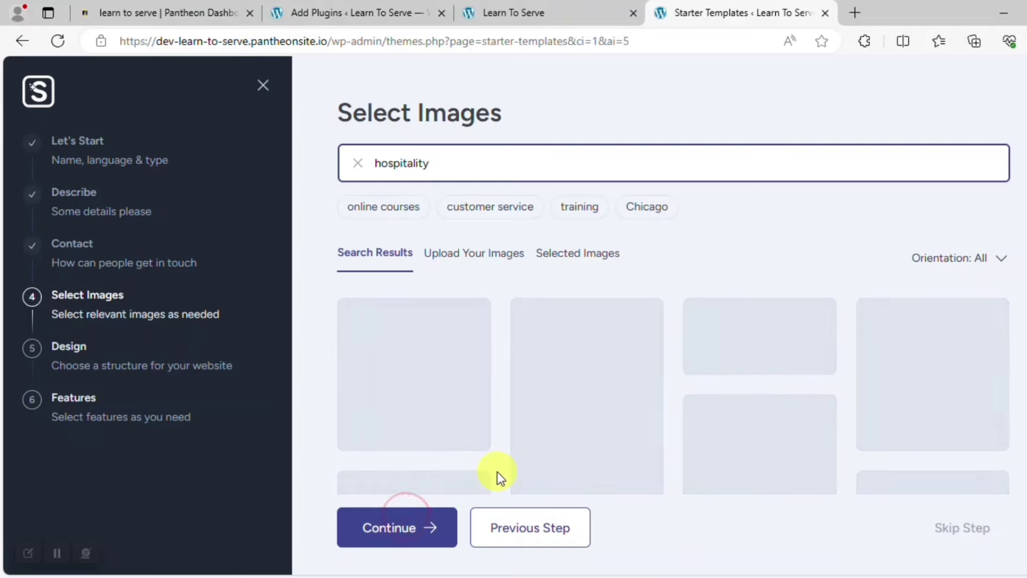
Add six teaching photos (bookshelf, whiteboard, desk, laptop, chalkboard, TEACH blocks) and continue to Design
scroll(1018, 364, "down", 5)
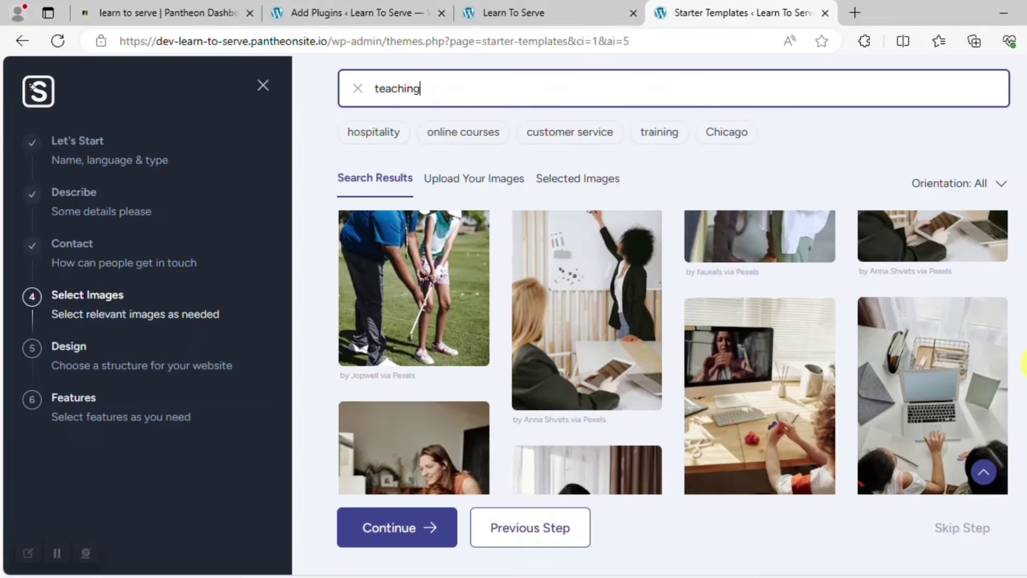
left_click_drag(1024, 363, 1023, 161)
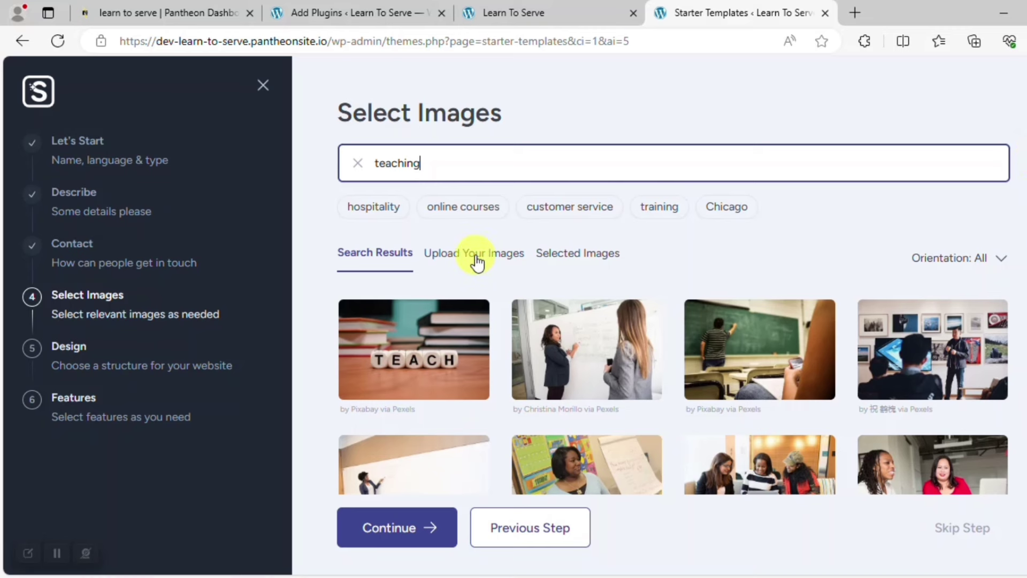
scroll(631, 293, "down", 5)
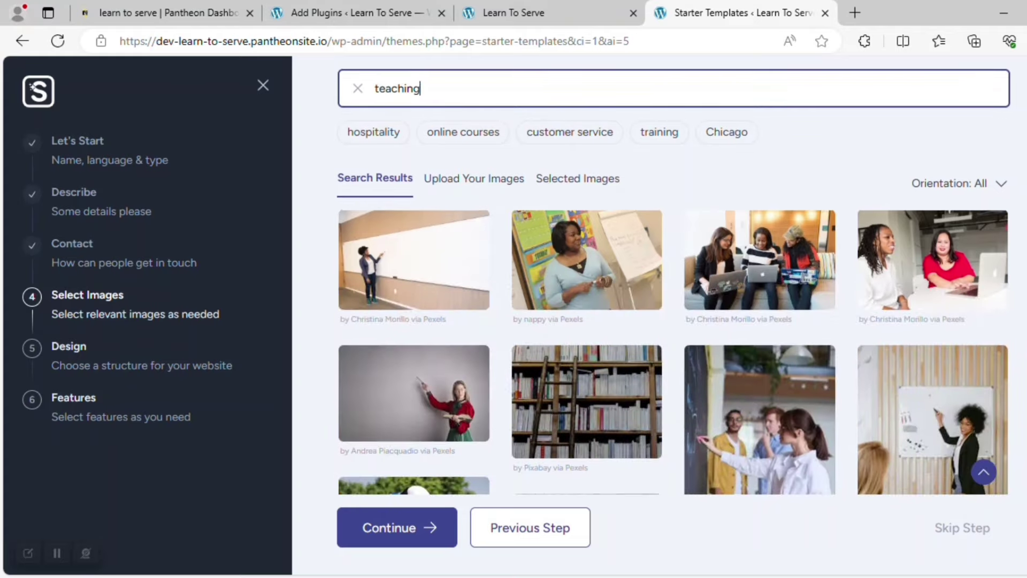
left_click(631, 293)
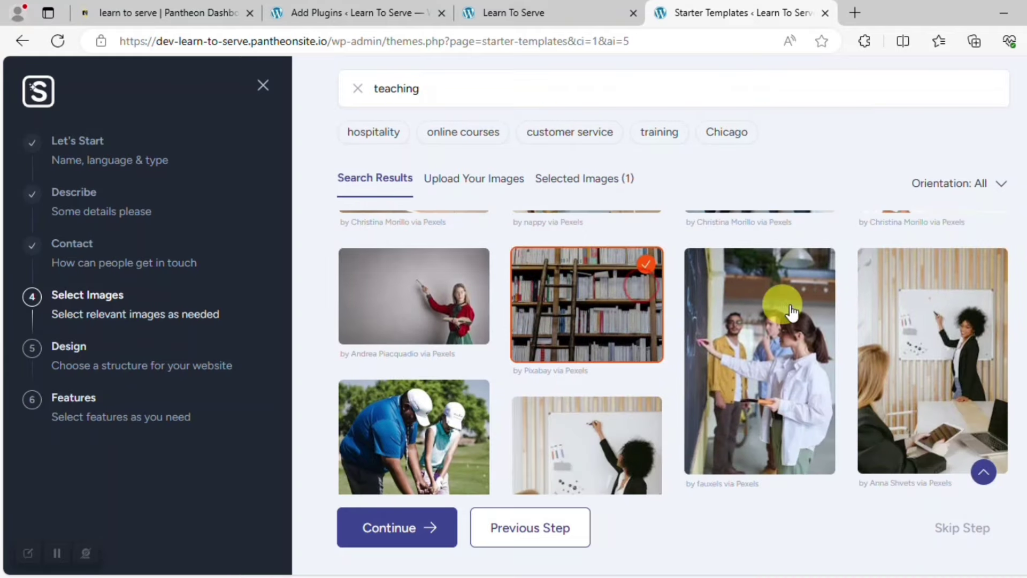
left_click(920, 343)
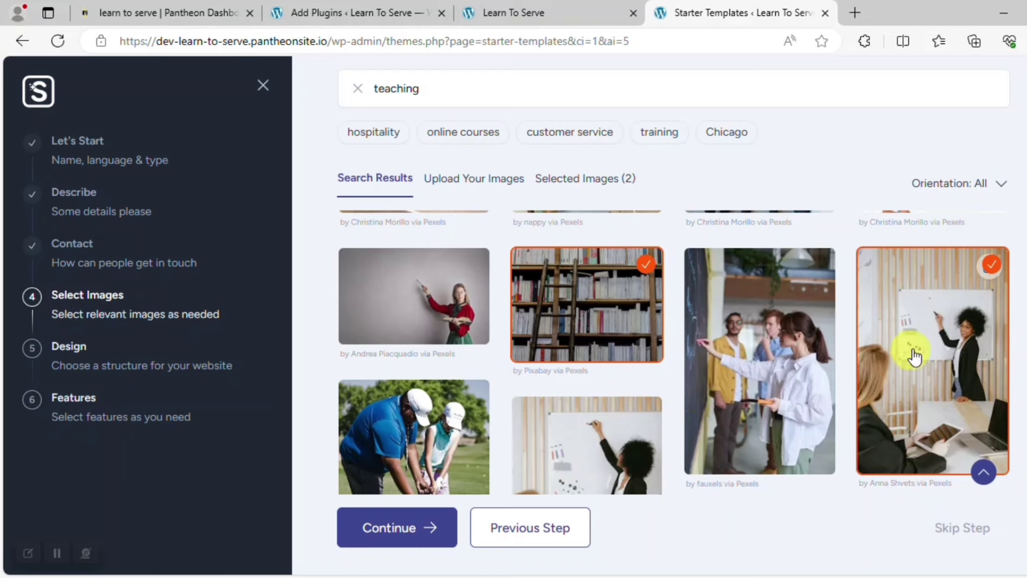
scroll(722, 402, "down", 10)
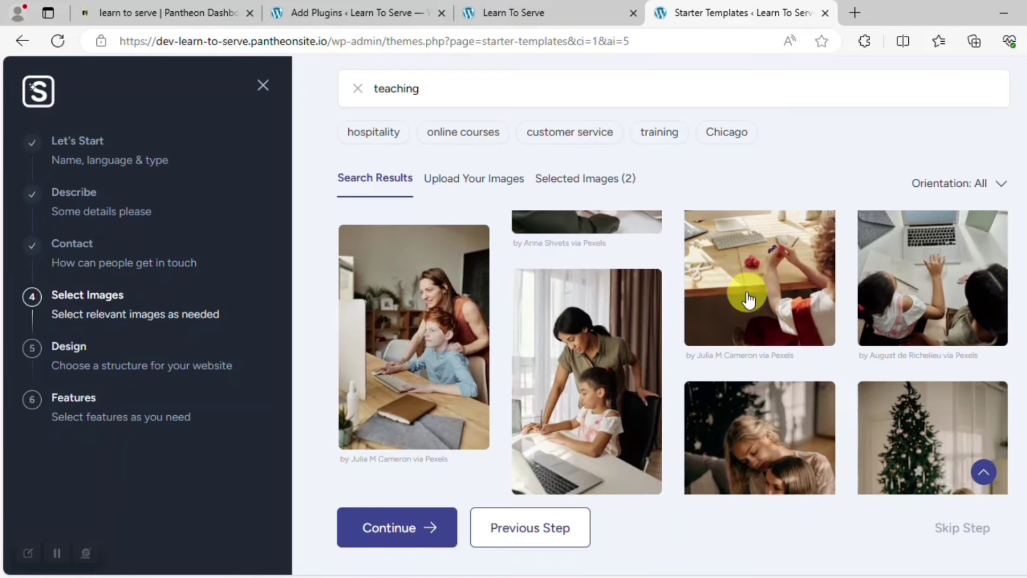
left_click(767, 276)
left_click(972, 247)
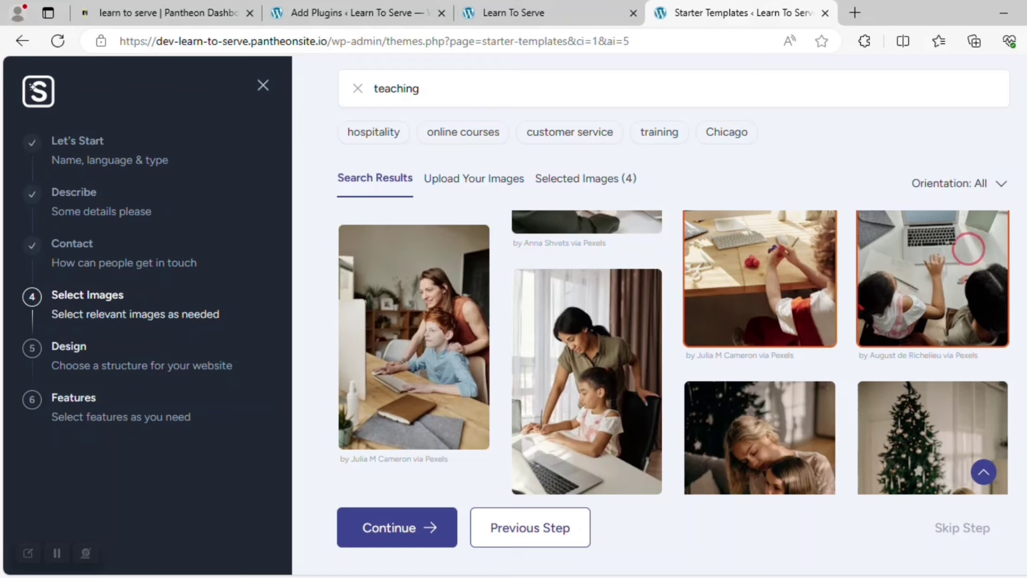
scroll(1021, 118, "up", 10)
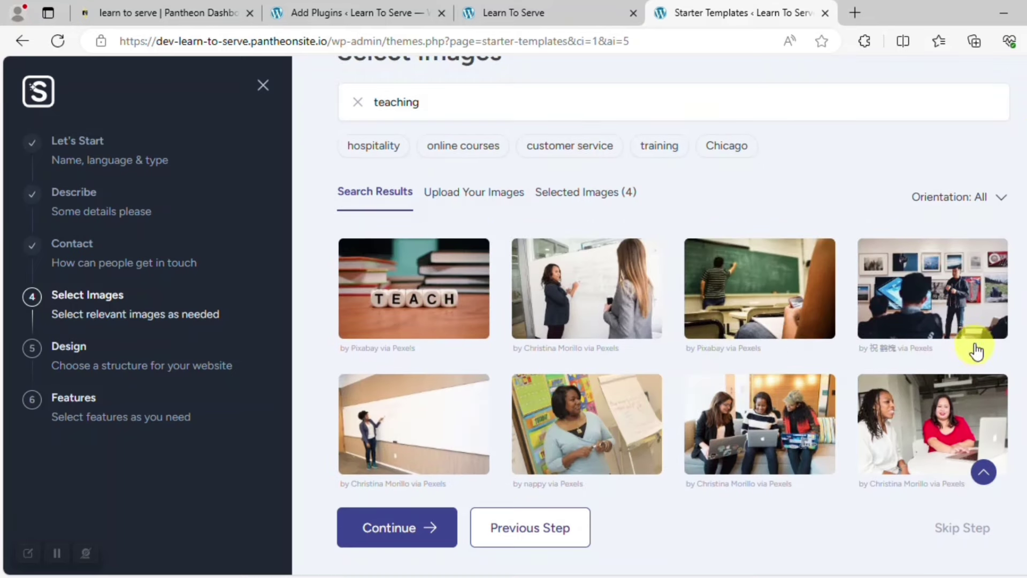
left_click(774, 306)
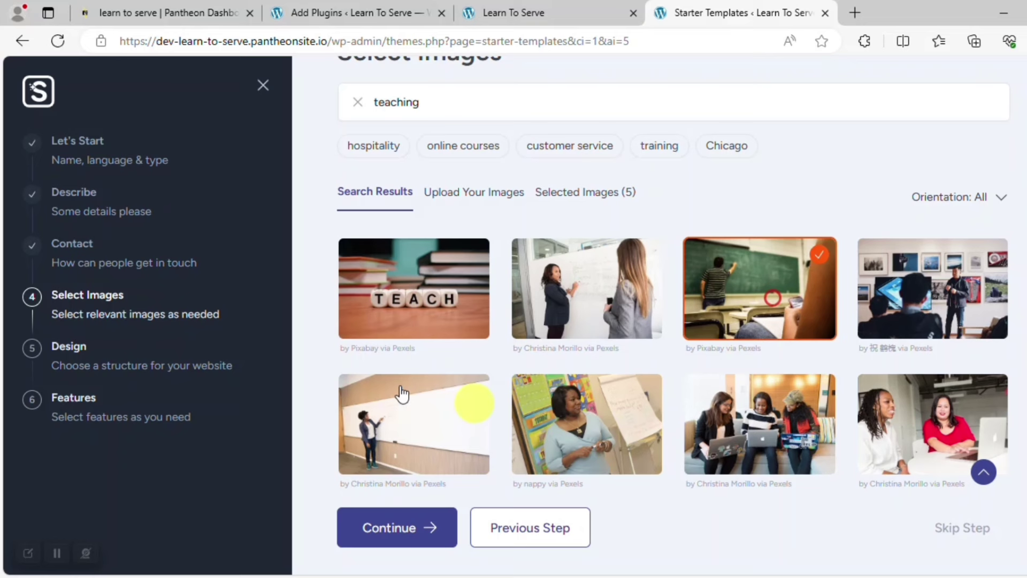
left_click(428, 284)
left_click(412, 542)
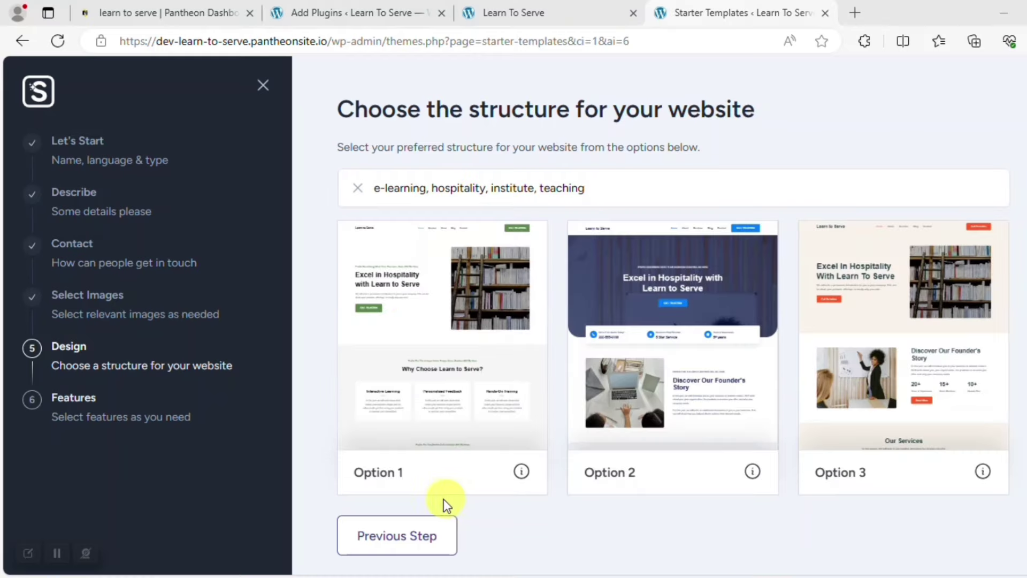
Look over the three generated structure previews and choose the Option 1 layout
scroll(673, 305, "down", 10)
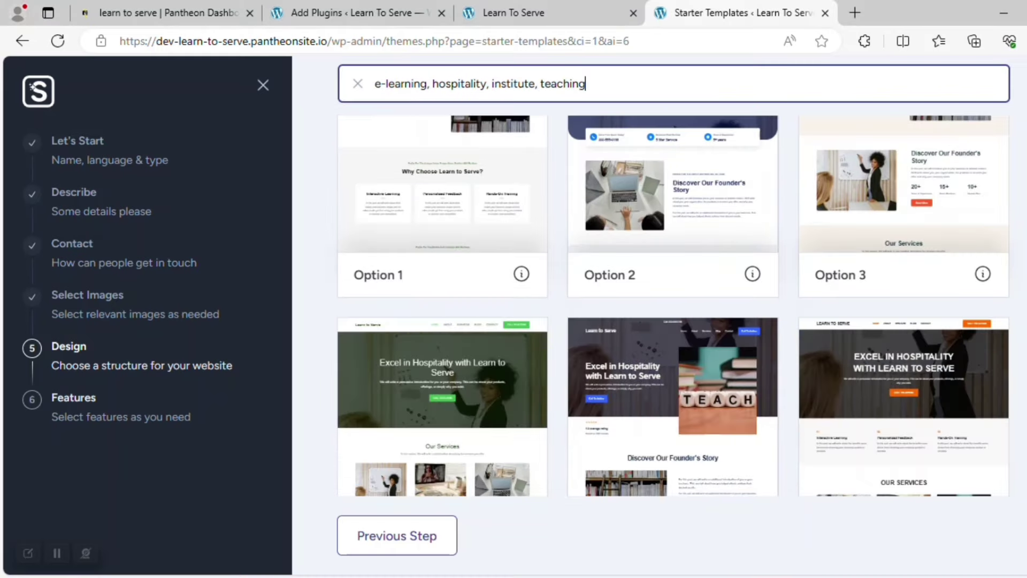
scroll(672, 305, "down", 8)
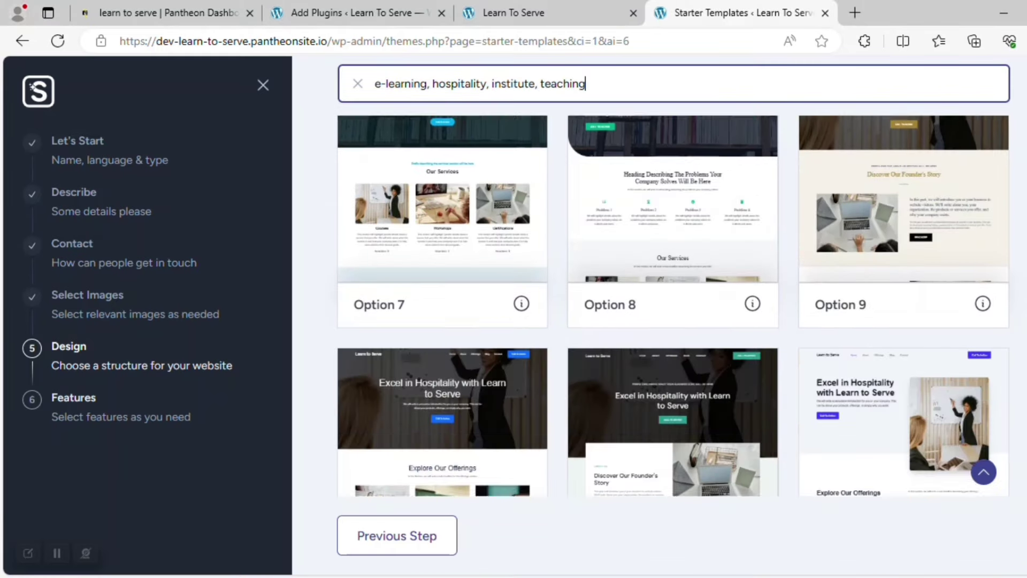
scroll(672, 305, "up", 1)
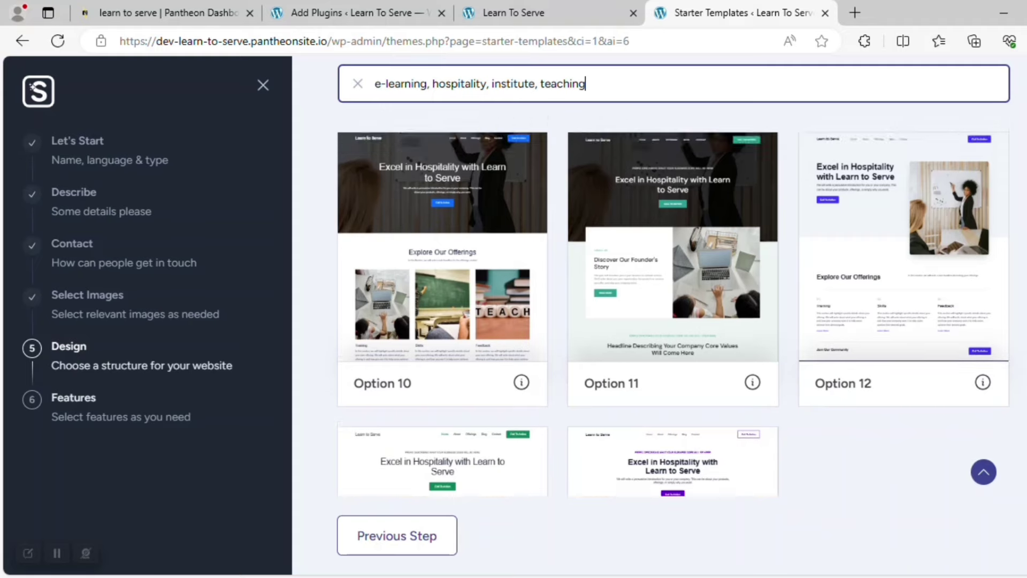
scroll(673, 305, "down", 3)
key("Return")
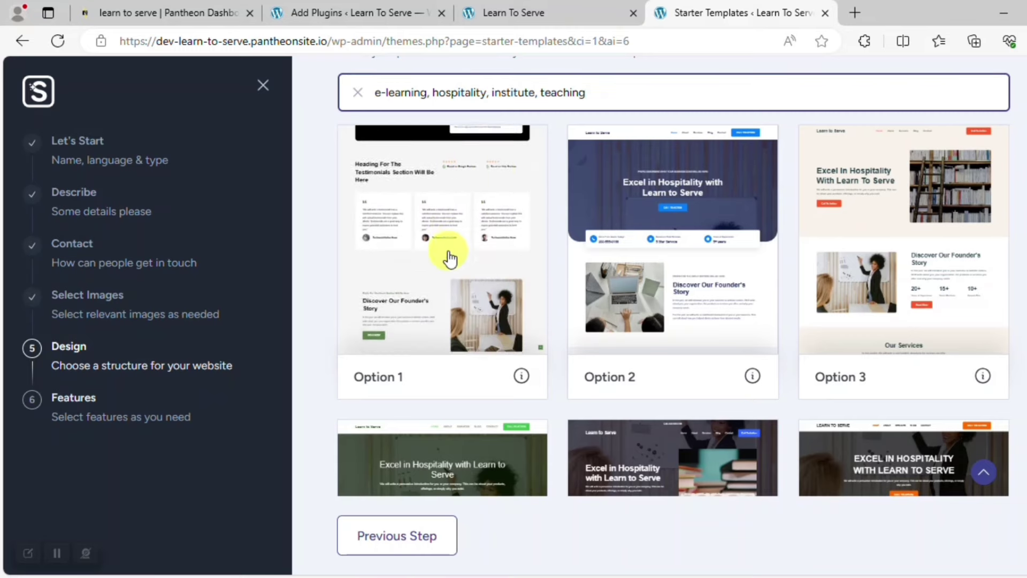
left_click(447, 251)
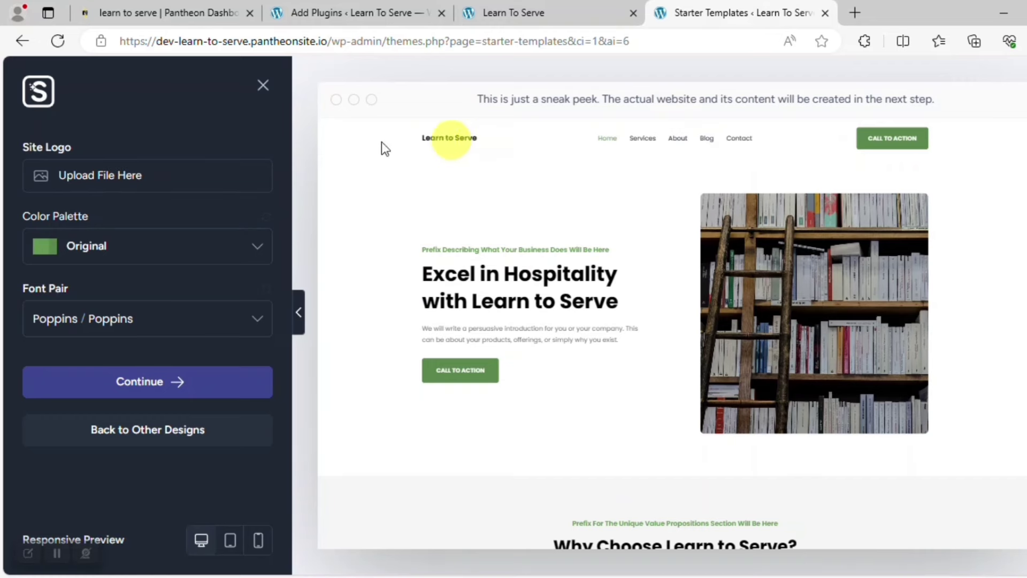
left_click(156, 177)
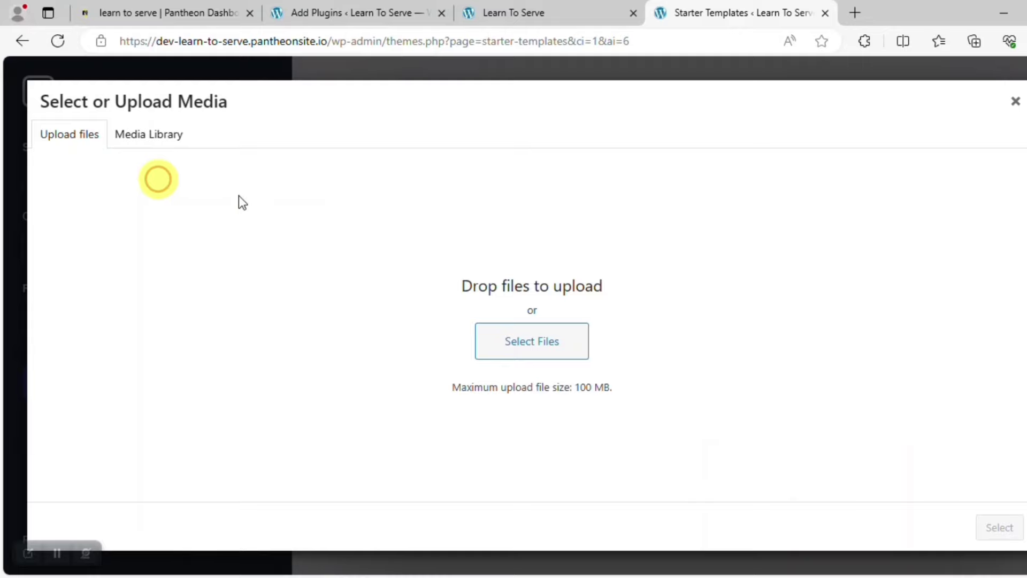
left_click(554, 341)
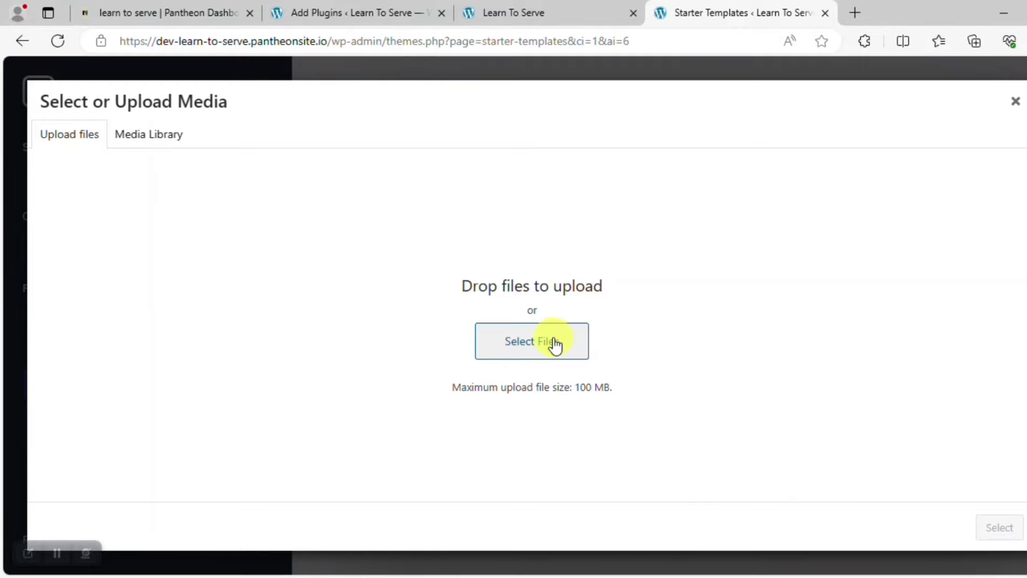
left_click(554, 342)
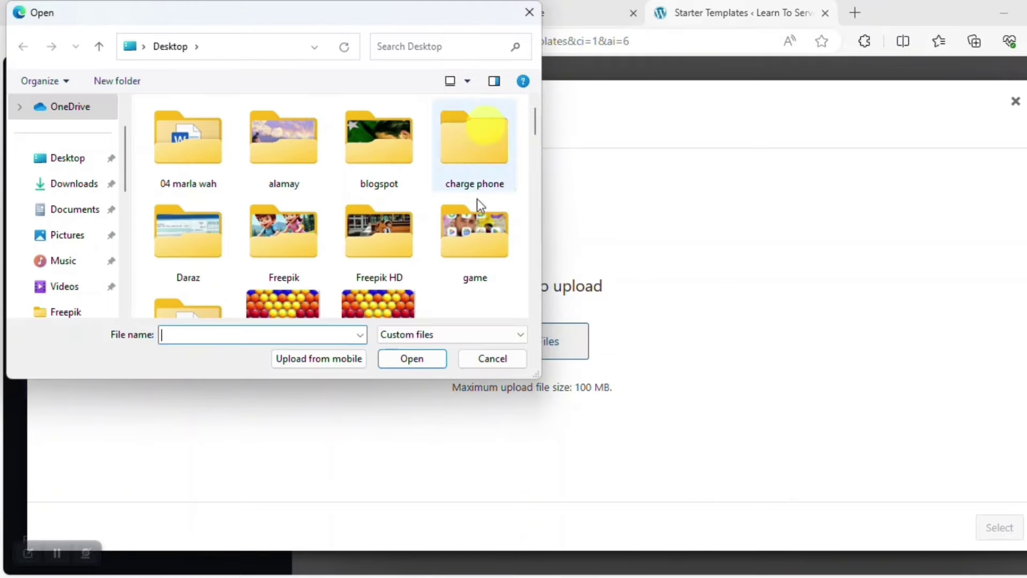
left_click(536, 16)
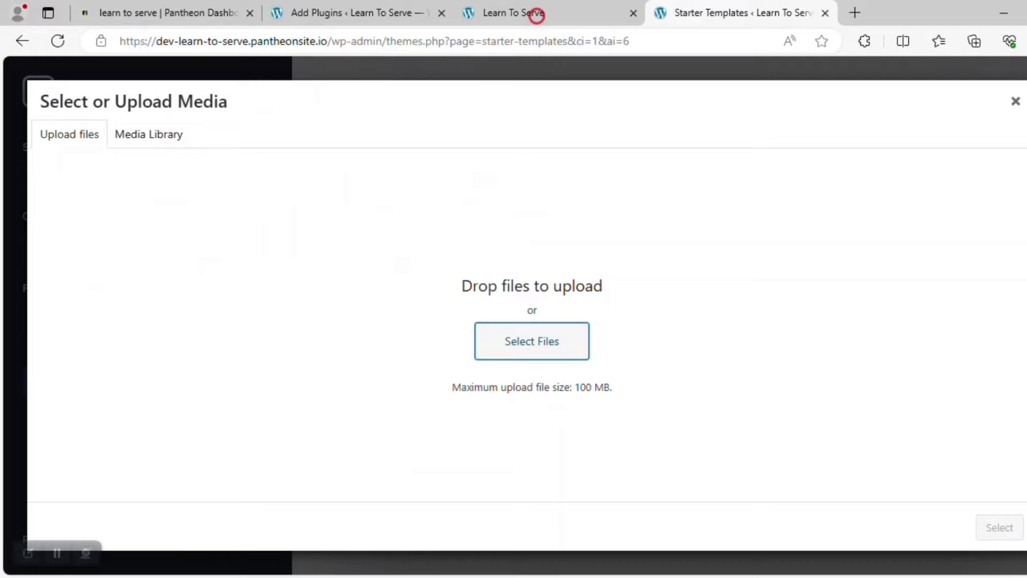
left_click(1014, 100)
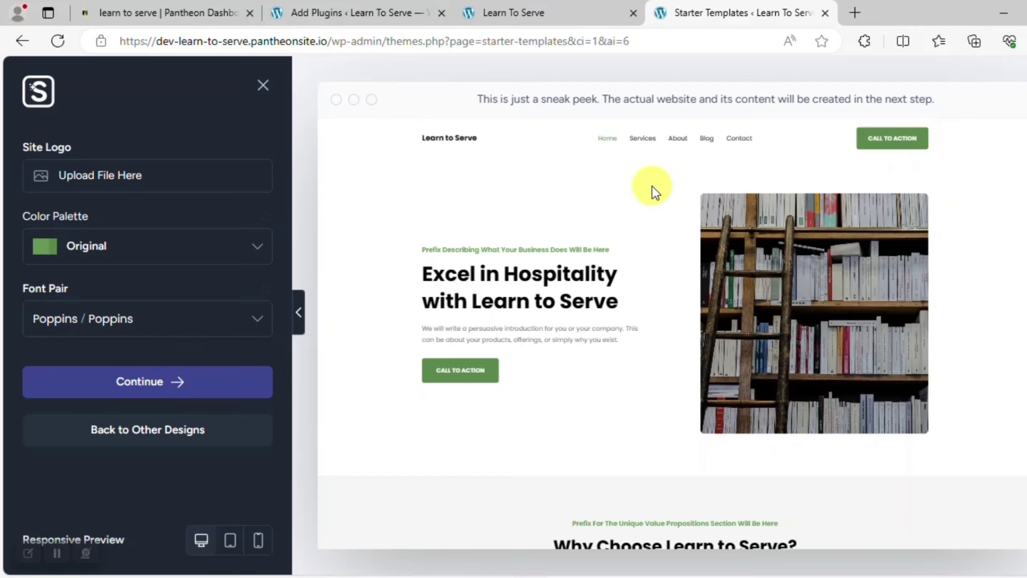
Try the Style 1 and green Style 3 palettes, then apply the blue Style 2 palette
left_click(158, 254)
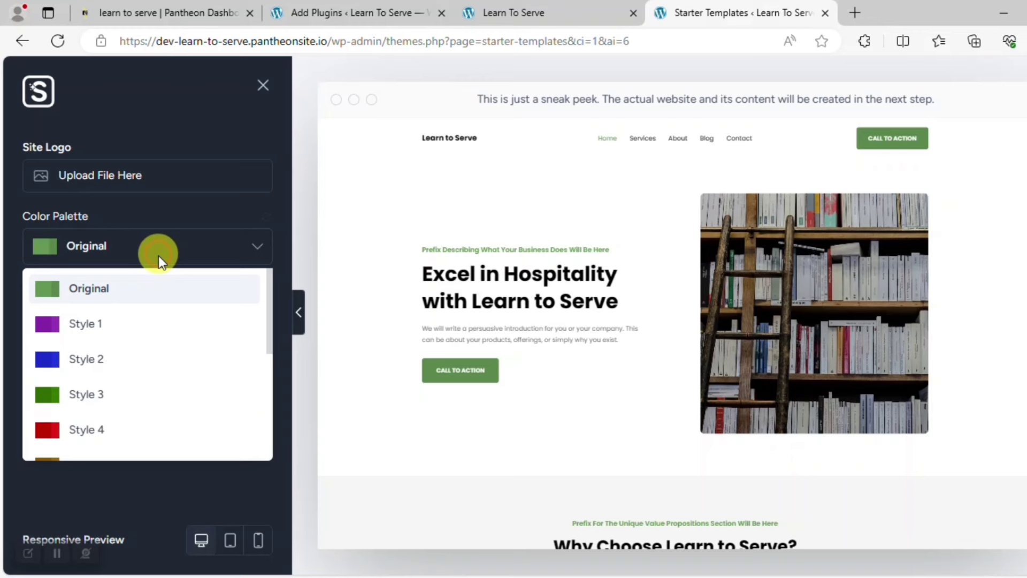
left_click(110, 332)
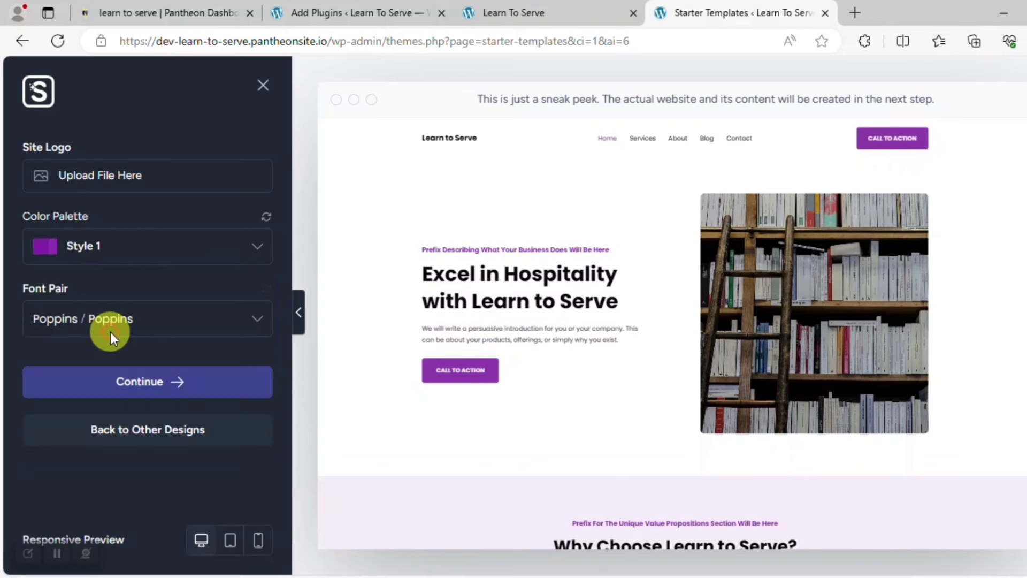
left_click(220, 242)
left_click(142, 396)
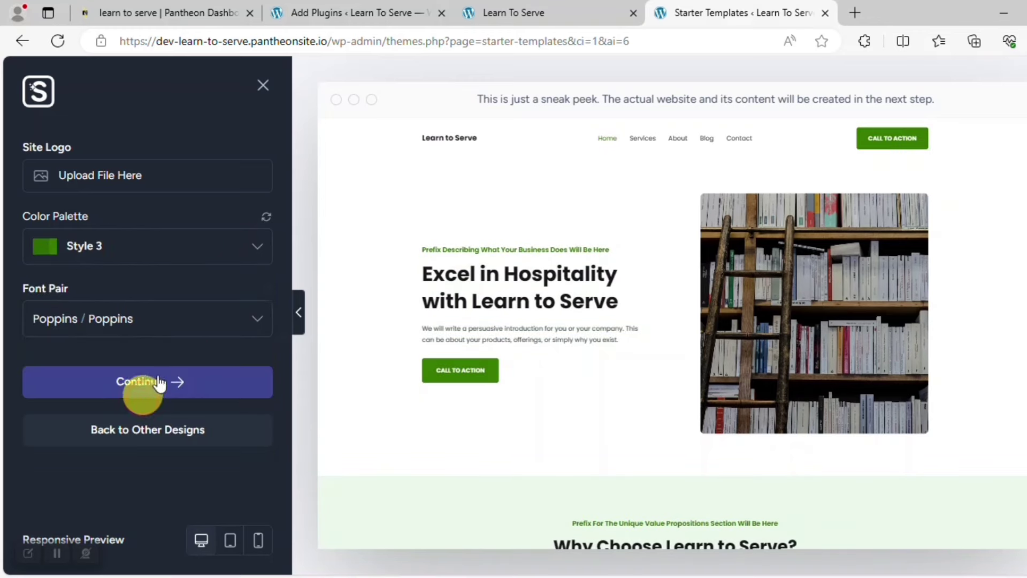
left_click(196, 245)
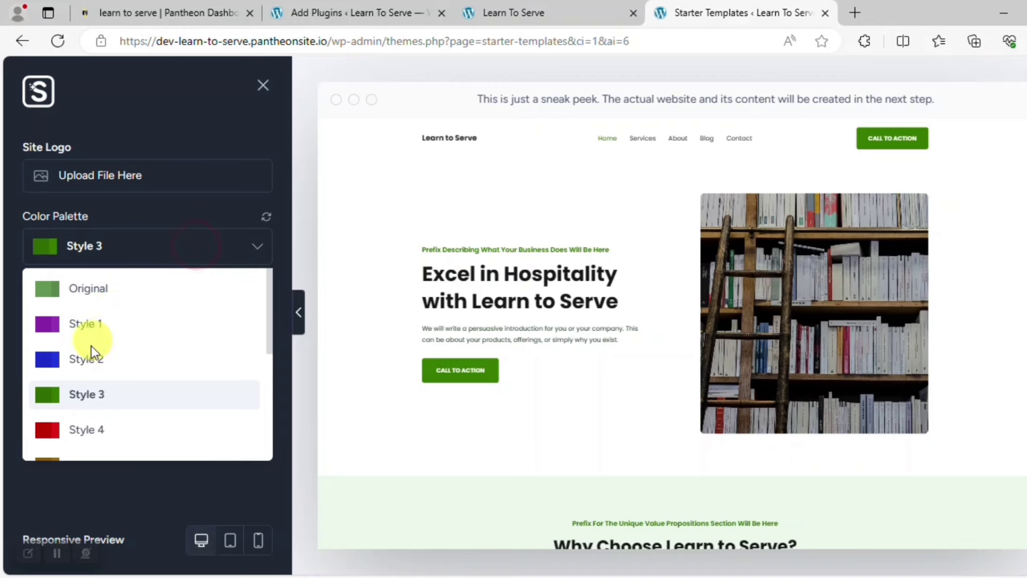
left_click(82, 361)
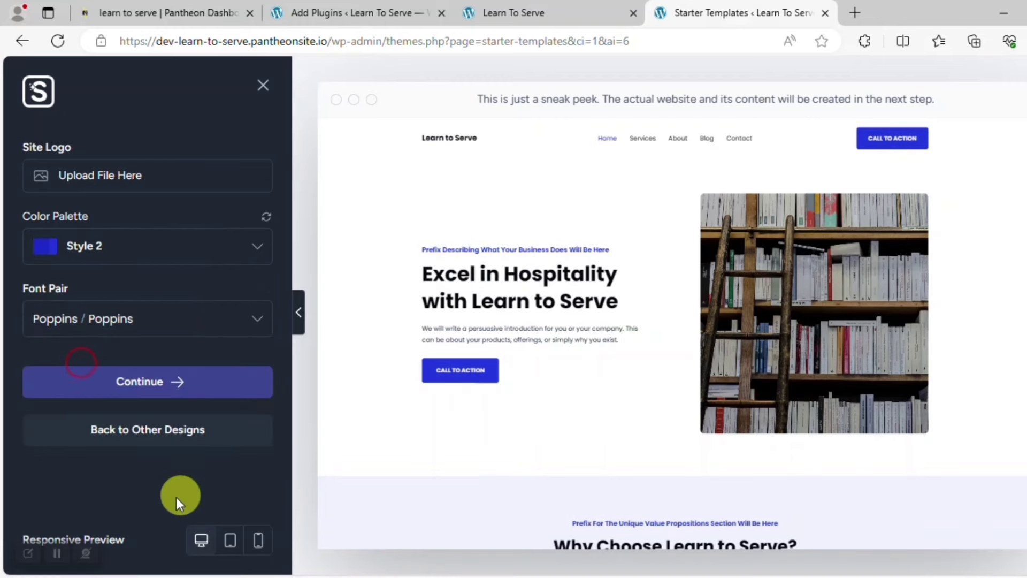
Set the font pair to Poppins / Lato after trying Montserrat / Lato
left_click(124, 328)
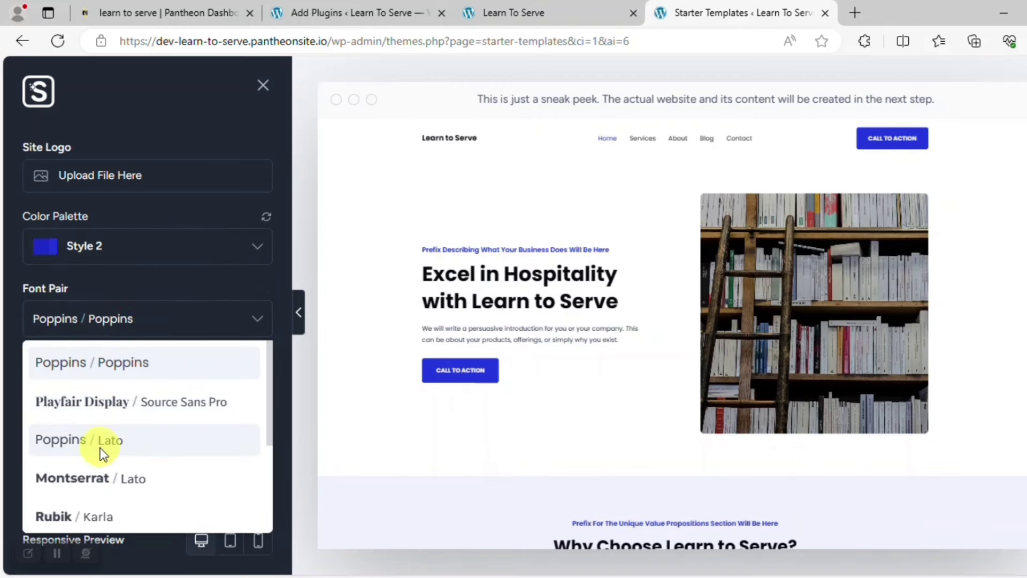
left_click(88, 477)
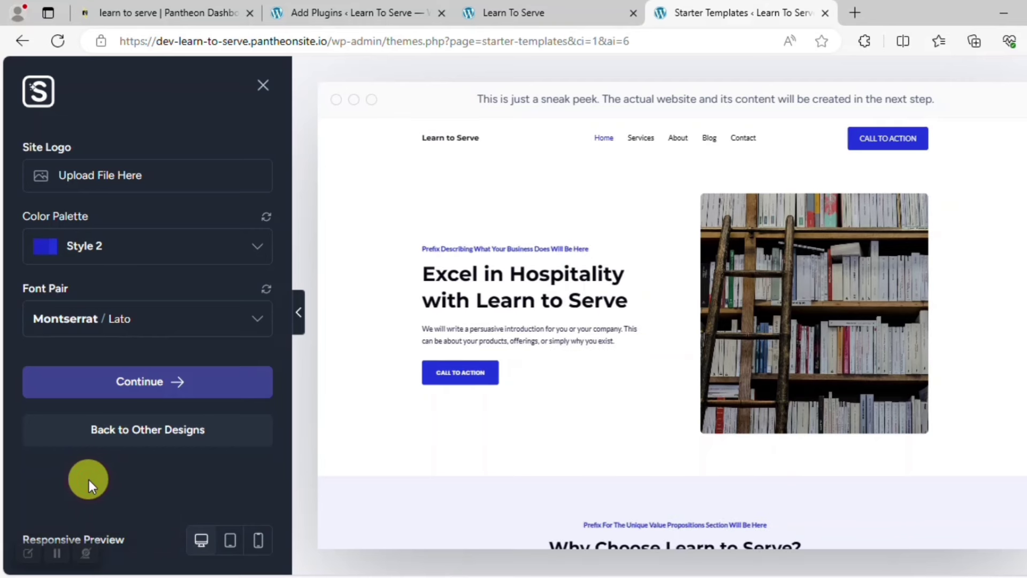
left_click(149, 316)
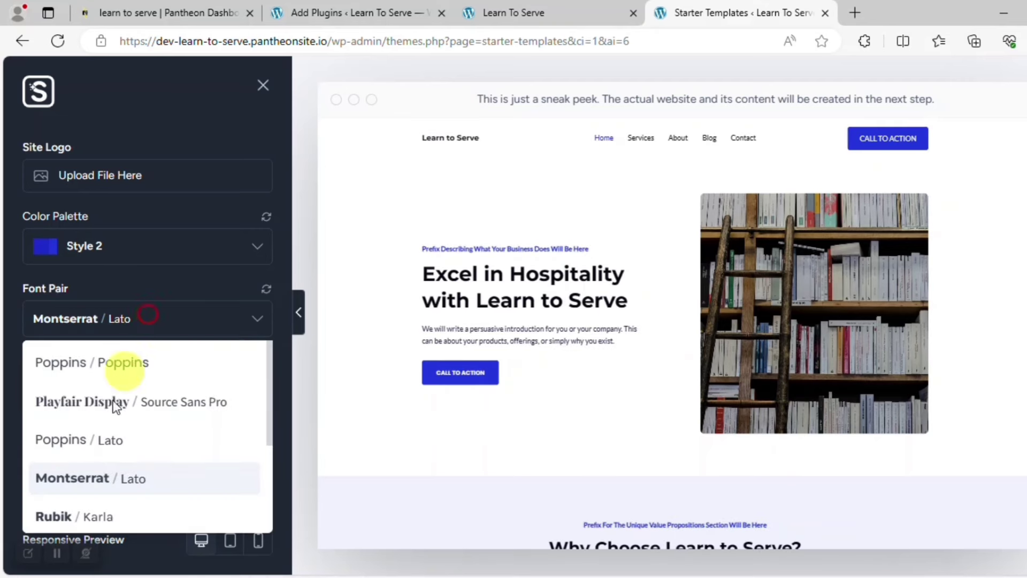
left_click(101, 437)
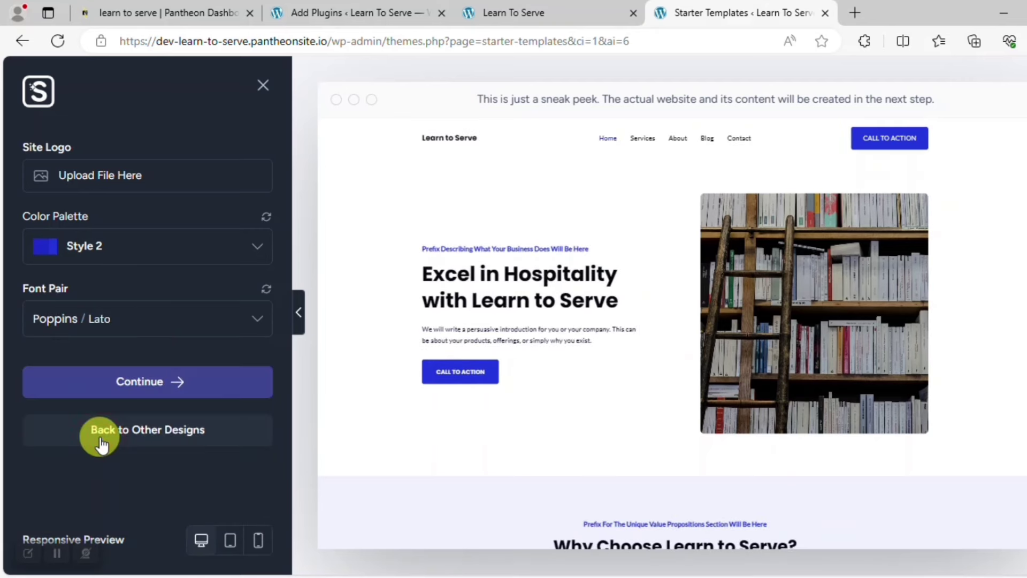
Accept the design and add the Video Player and Free Live Chat features
left_click(168, 393)
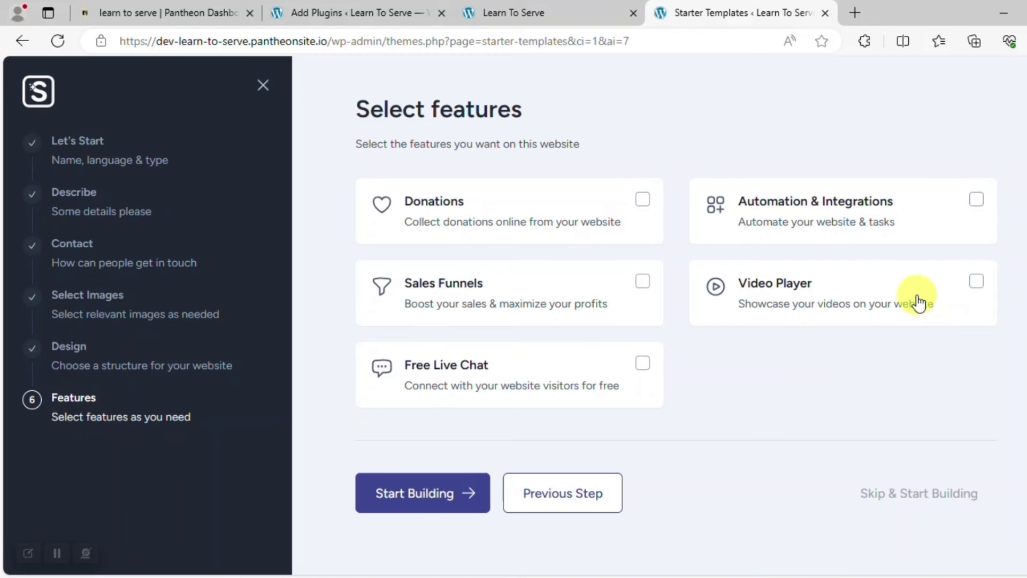
left_click(975, 284)
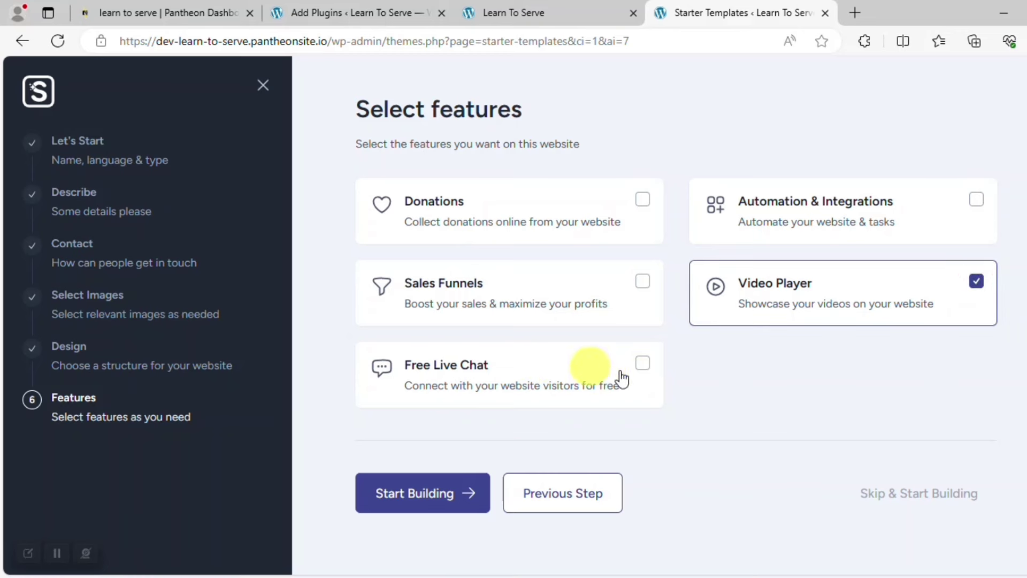
left_click(644, 367)
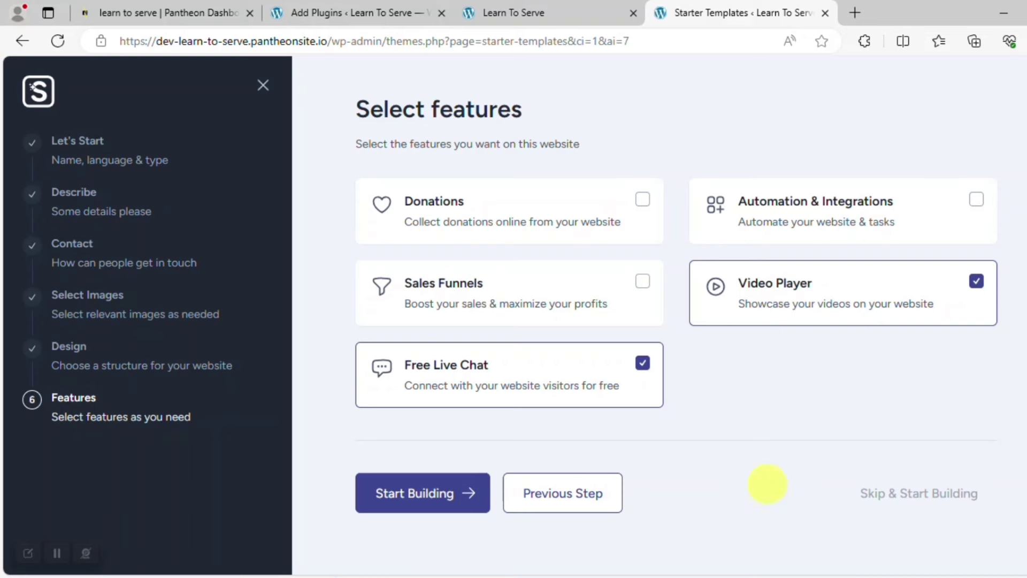
Build the website and open the finished Learn to Serve homepage in a new tab
left_click(416, 502)
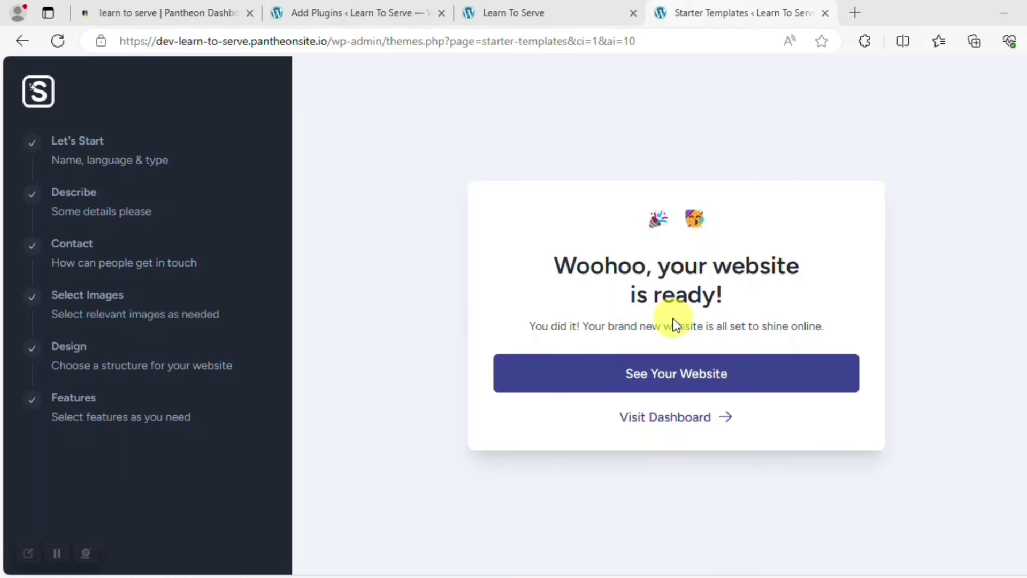
left_click(587, 490)
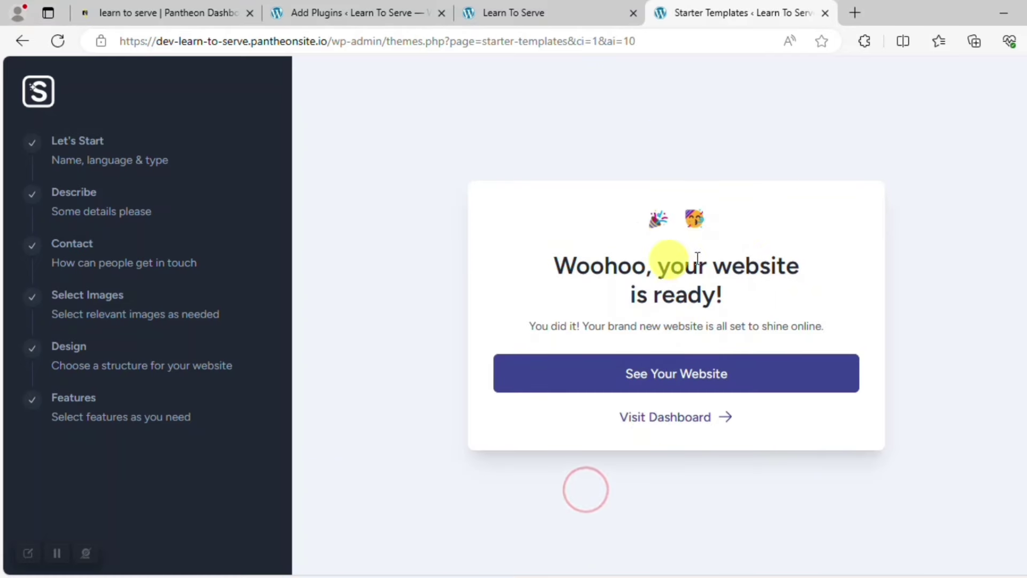
left_click(688, 373)
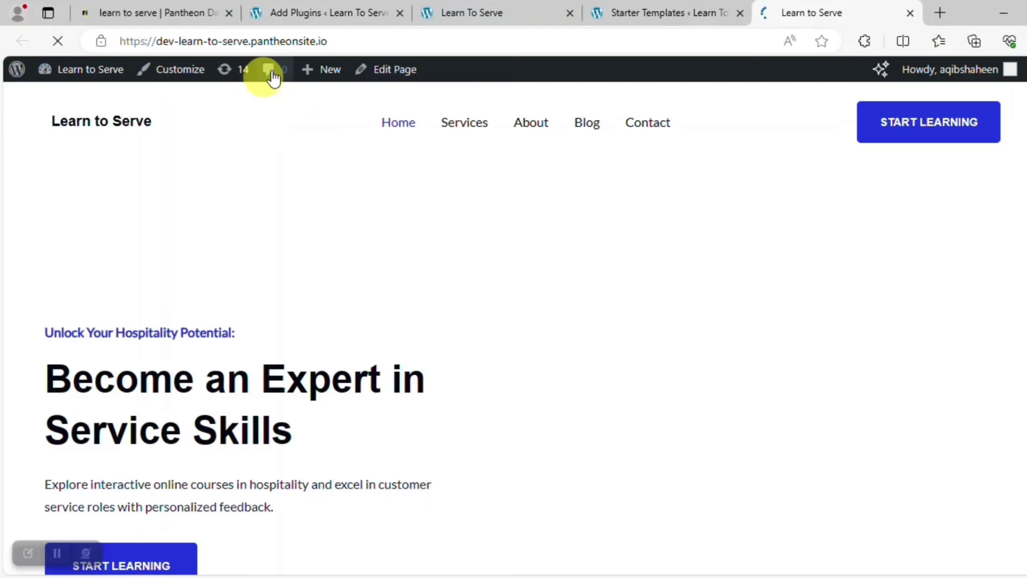
Reload the older site tab so it shows the new design, comparing it with the new tab
mouse_move(308, 71)
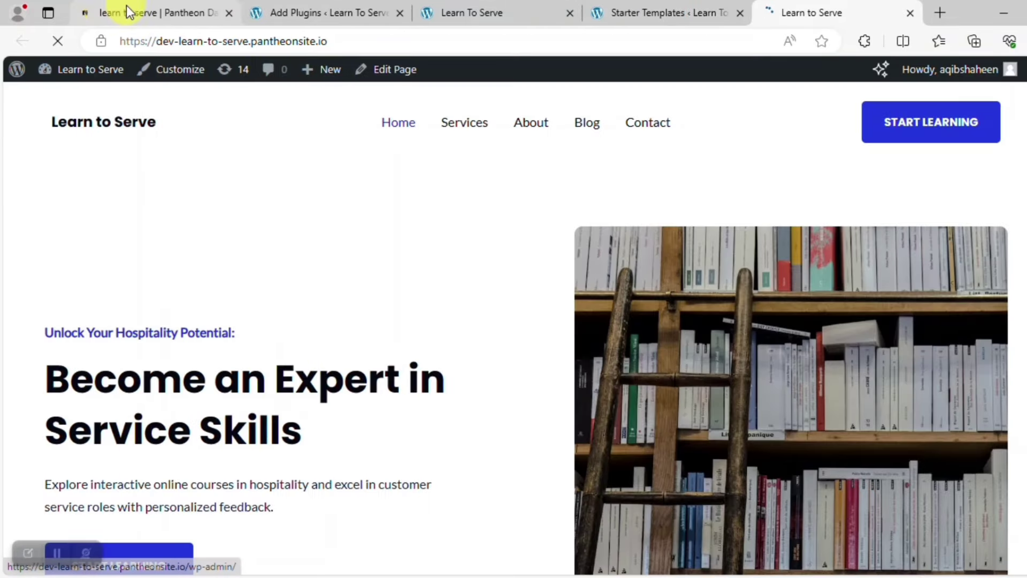
left_click(527, 13)
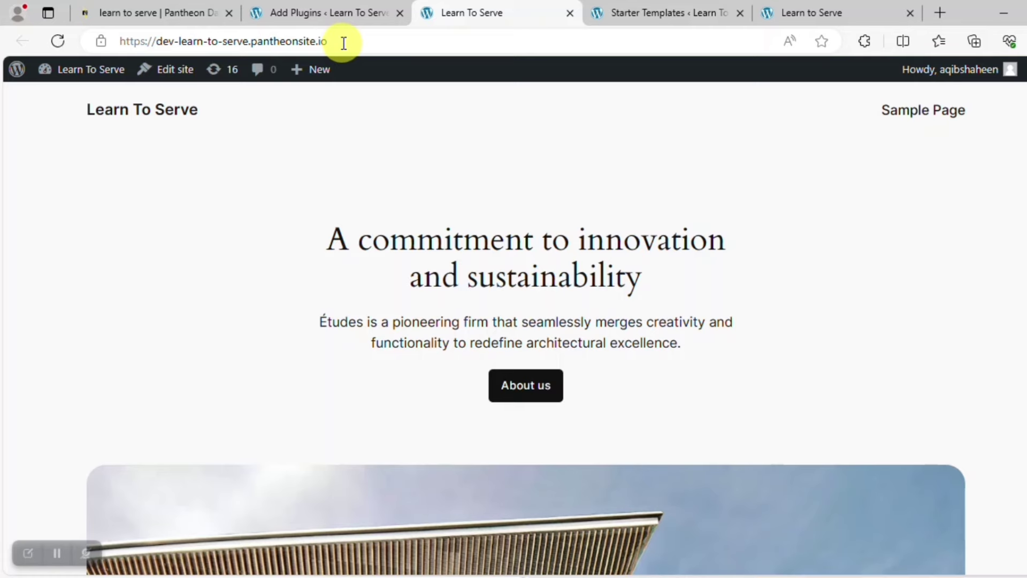
left_click(56, 44)
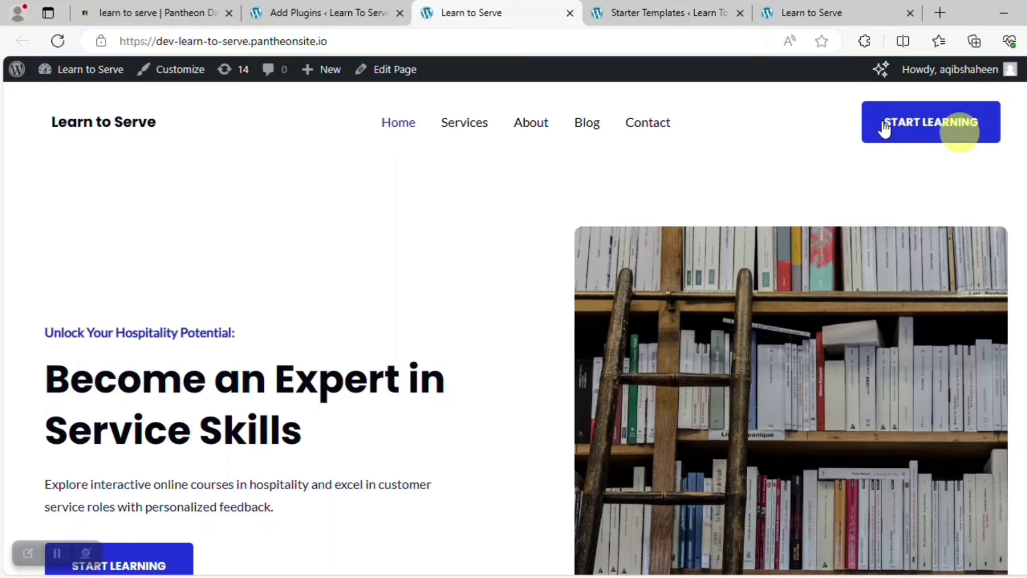
left_click(842, 4)
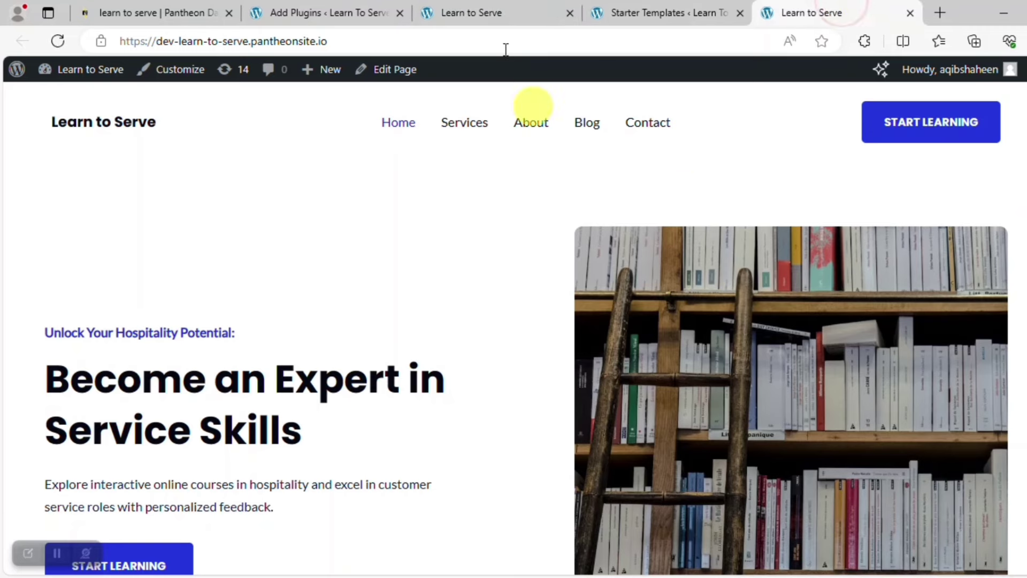
left_click(502, 17)
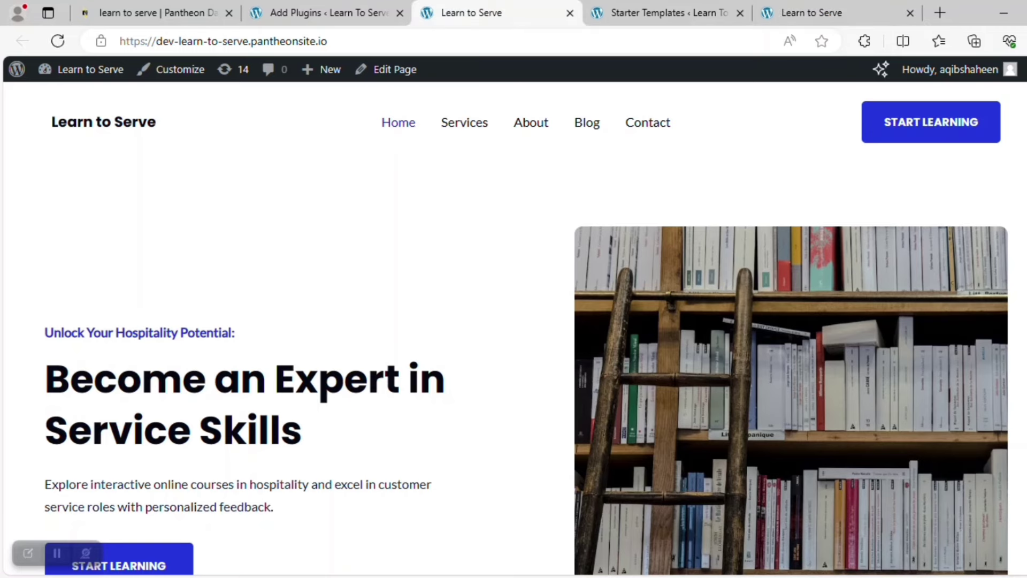
Scroll through the homepage sections down to Student Testimonials and back to the top
scroll(513, 329, "down", 5)
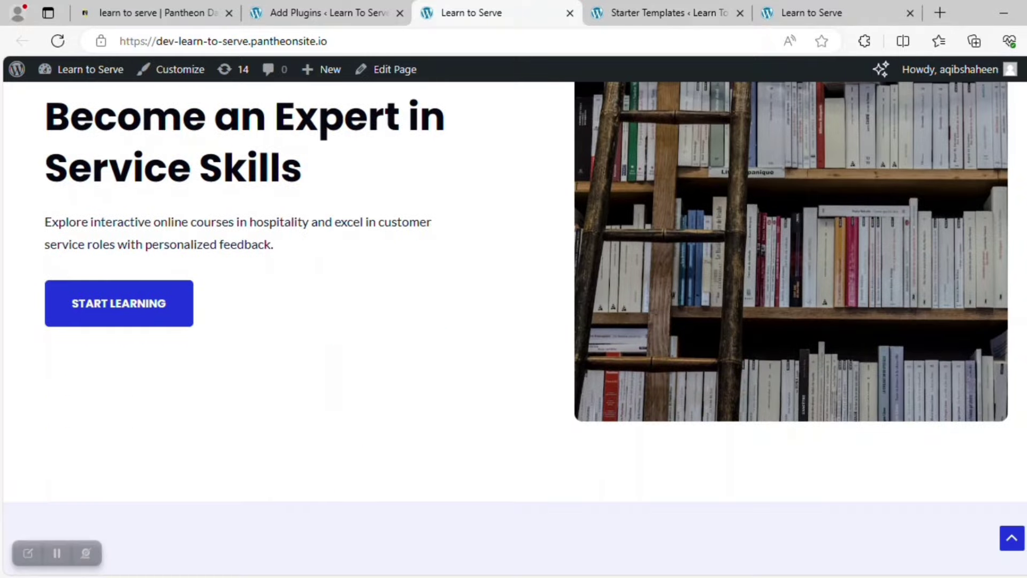
scroll(514, 321, "up", 3)
scroll(514, 321, "down", 10)
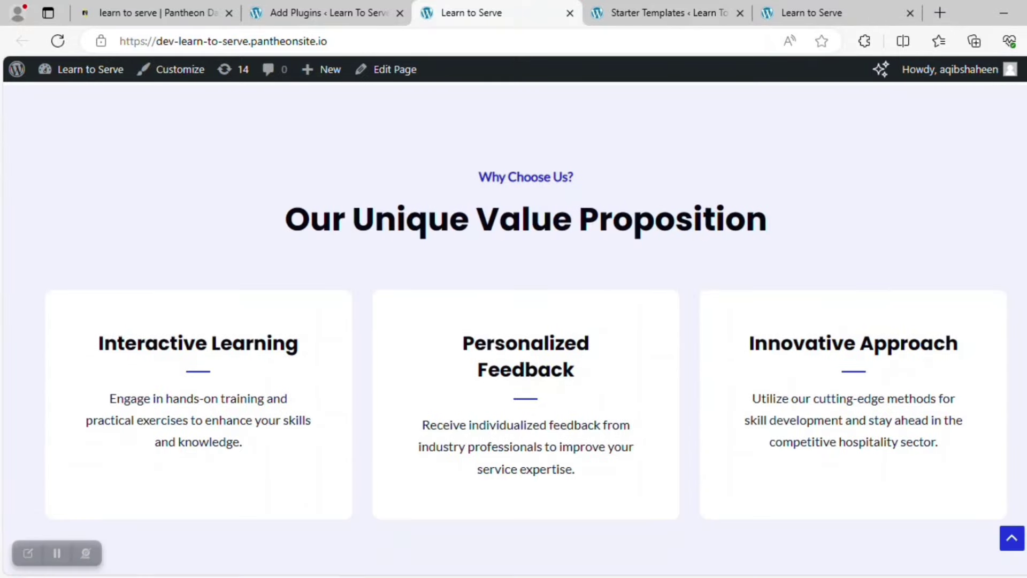
scroll(514, 321, "down", 10)
scroll(514, 321, "up", 13)
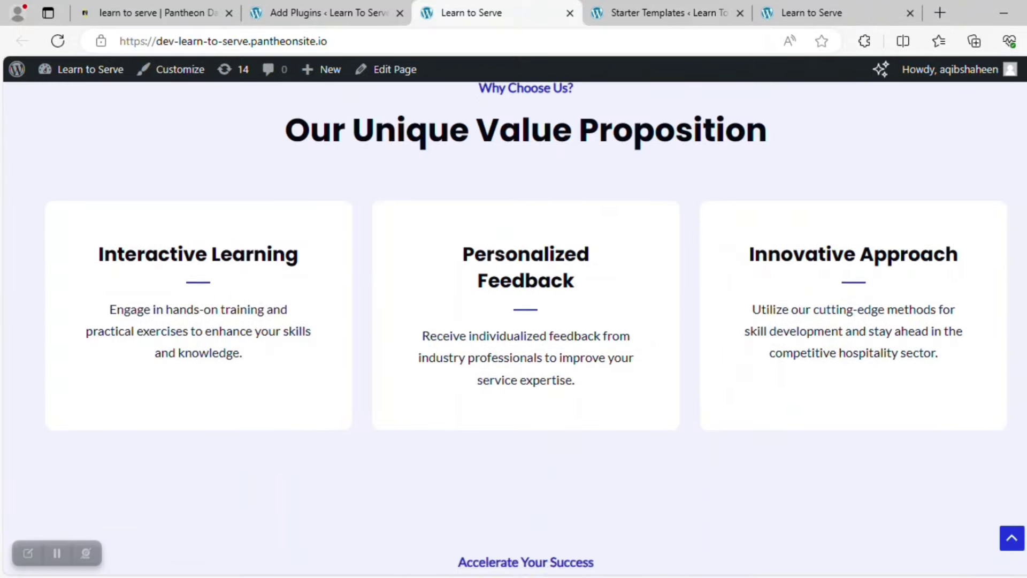
scroll(513, 321, "down", 5)
scroll(514, 329, "down", 7)
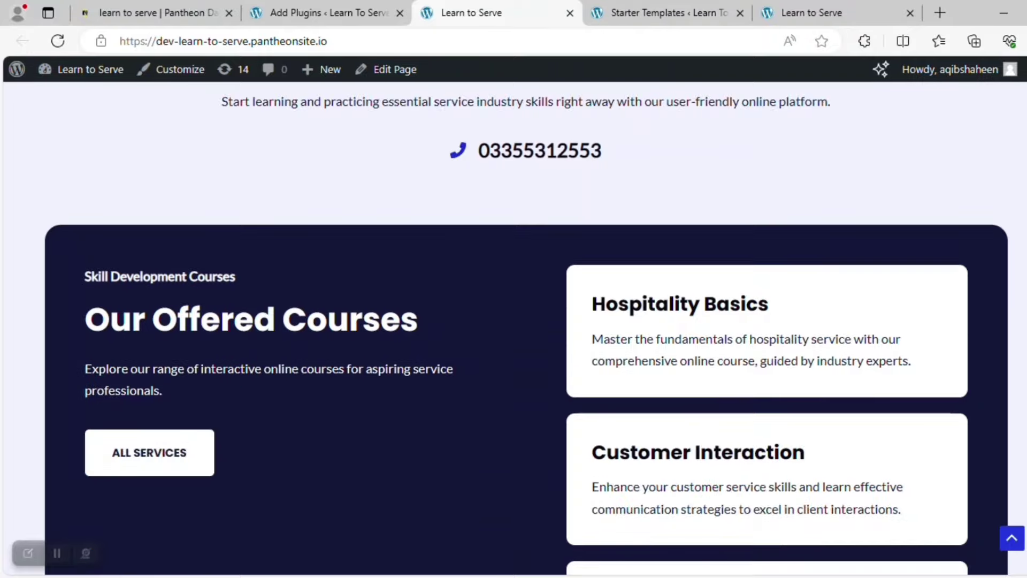
scroll(514, 321, "down", 13)
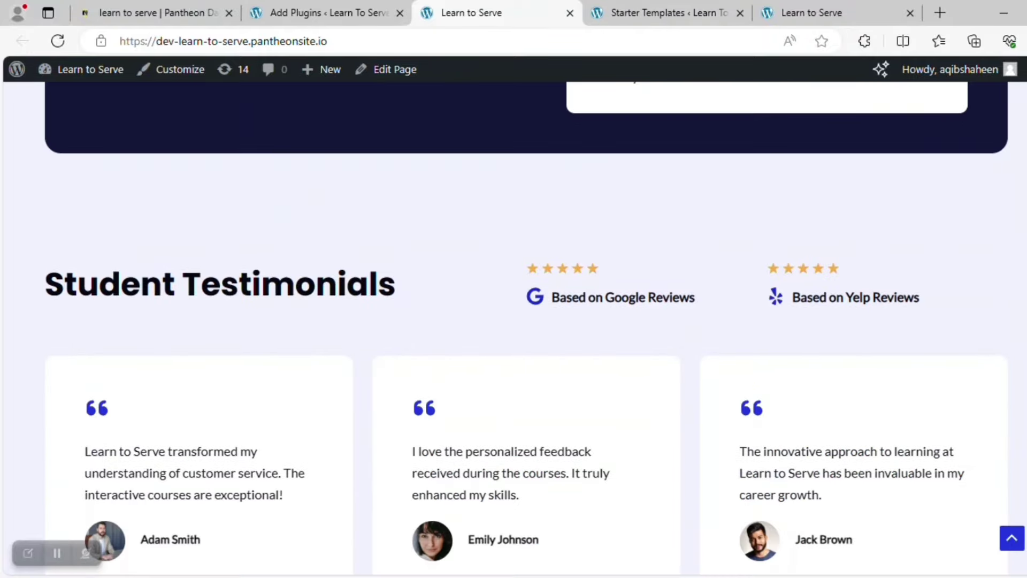
scroll(513, 321, "up", 2)
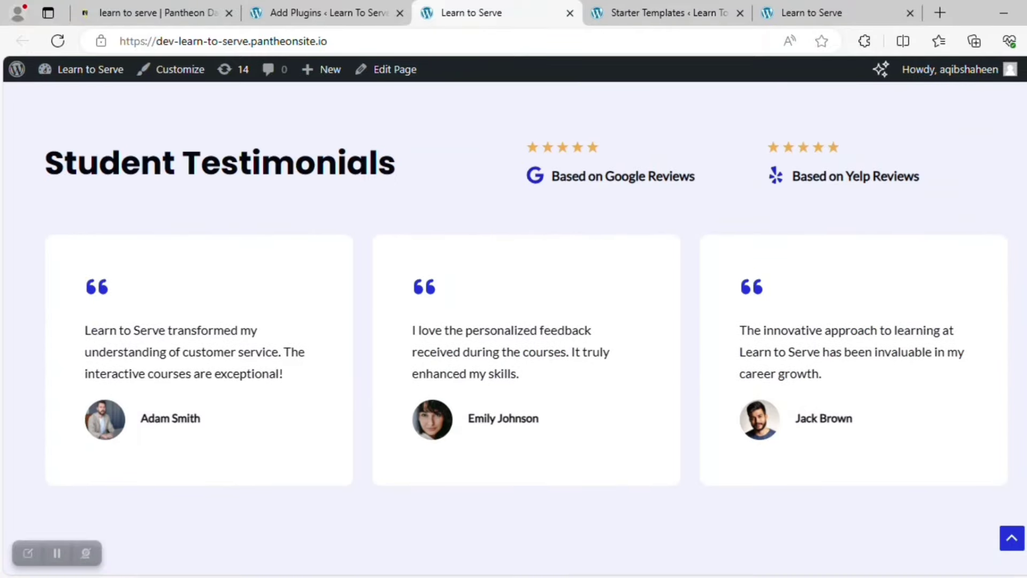
scroll(432, 136, "down", 1)
scroll(431, 136, "up", 20)
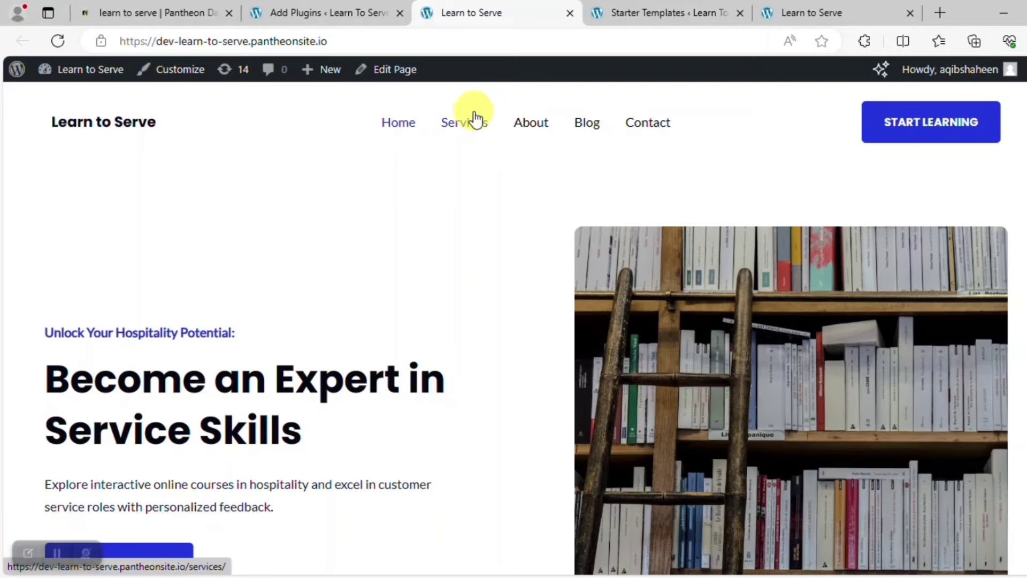
Browse the Contact page's Get in Touch section, return Home, then reopen Contact
left_click(650, 129)
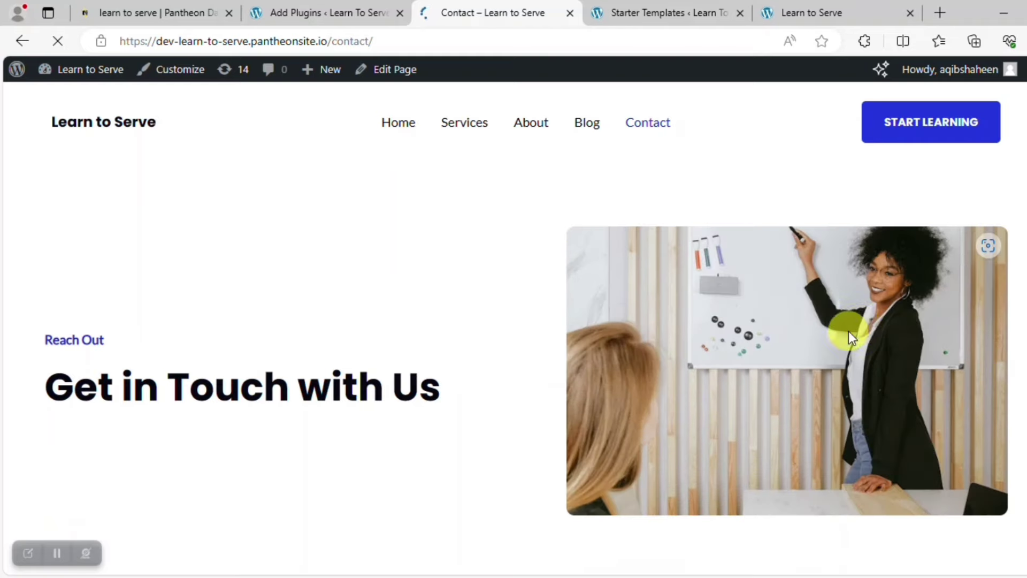
scroll(513, 321, "down", 8)
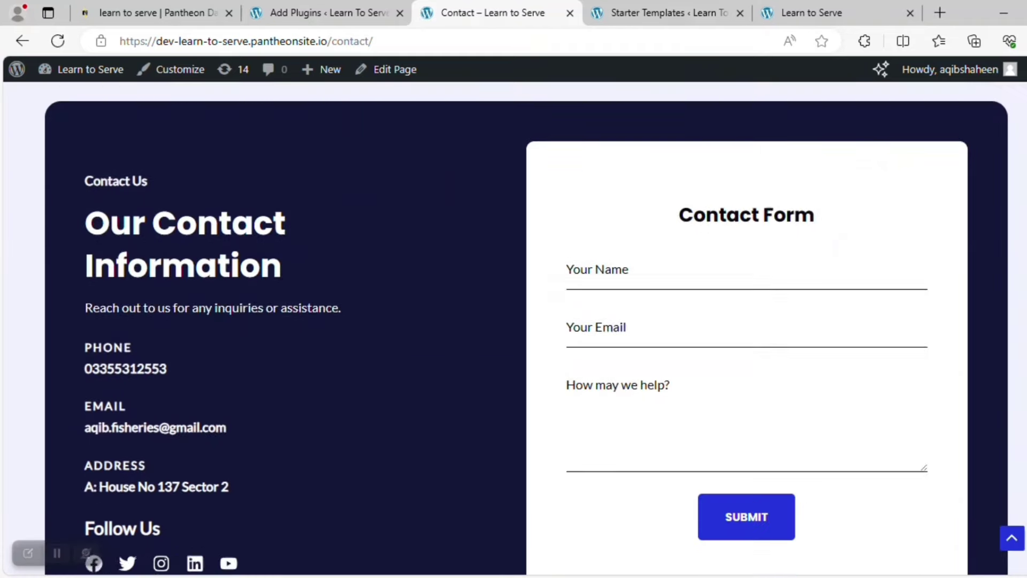
scroll(514, 321, "up", 1)
scroll(734, 367, "down", 3)
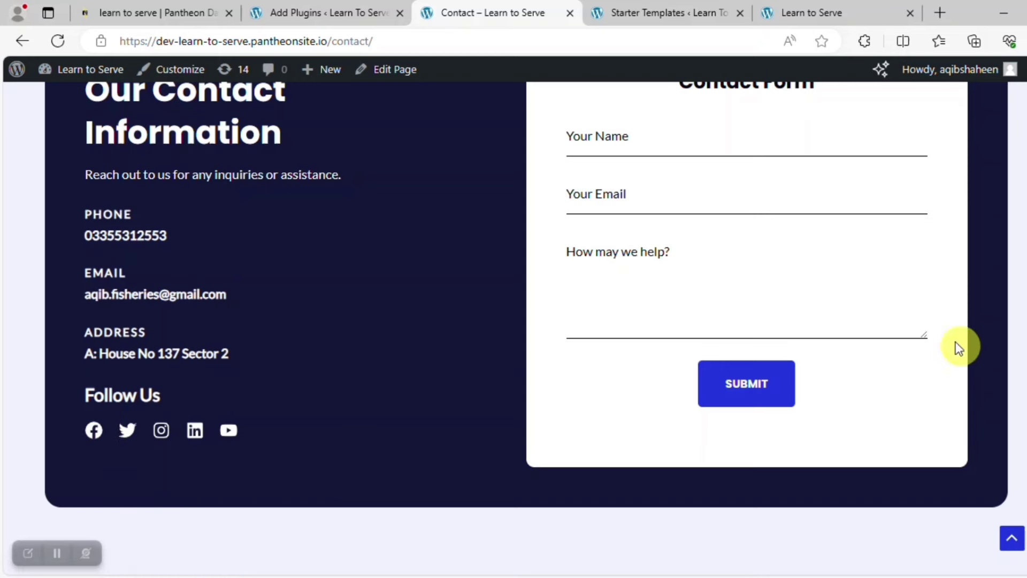
scroll(735, 173, "up", 10)
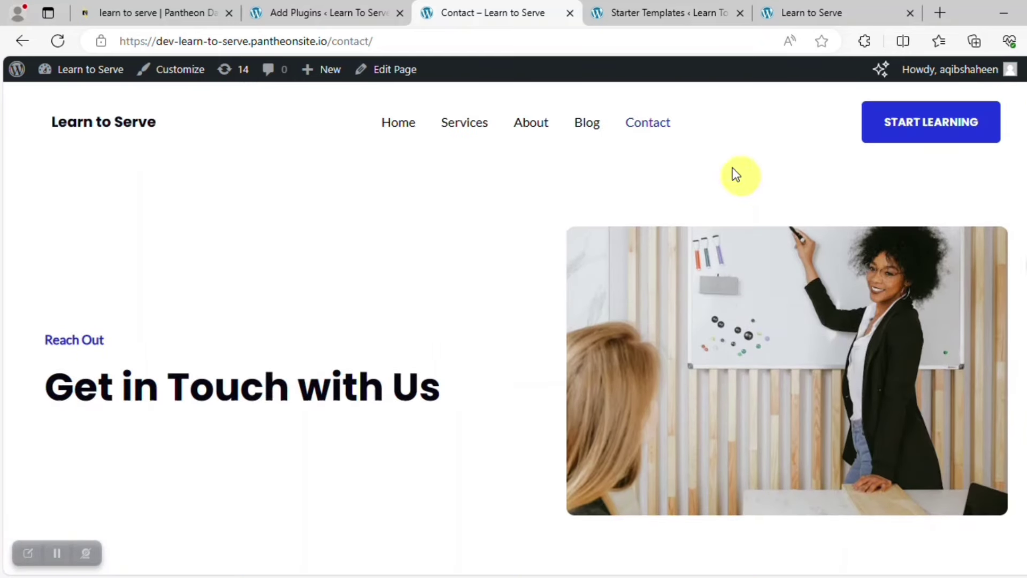
left_click(407, 126)
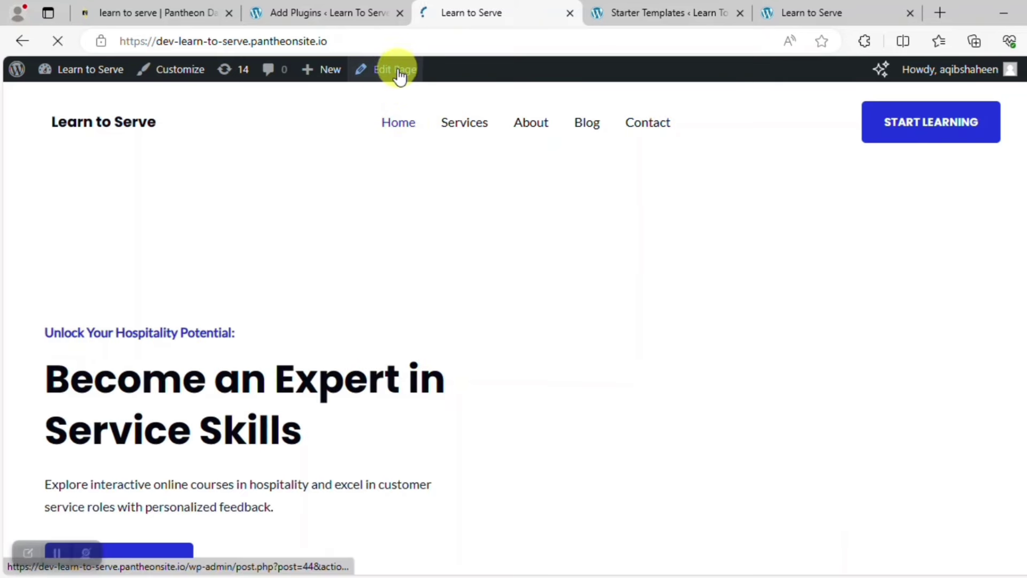
left_click(647, 128)
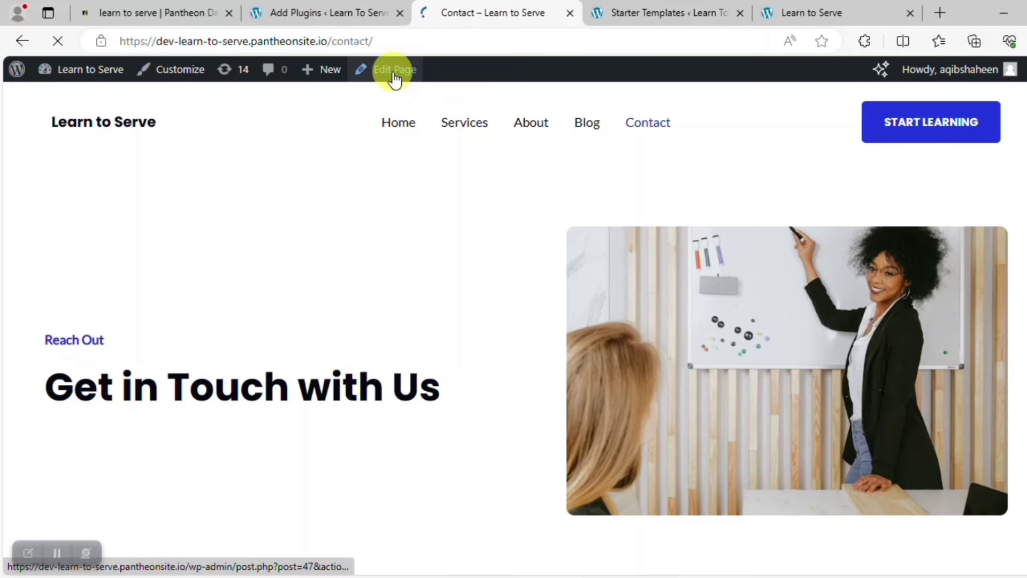
Open the Contact page in the Block Editor and step through the welcome guide
left_click(396, 70)
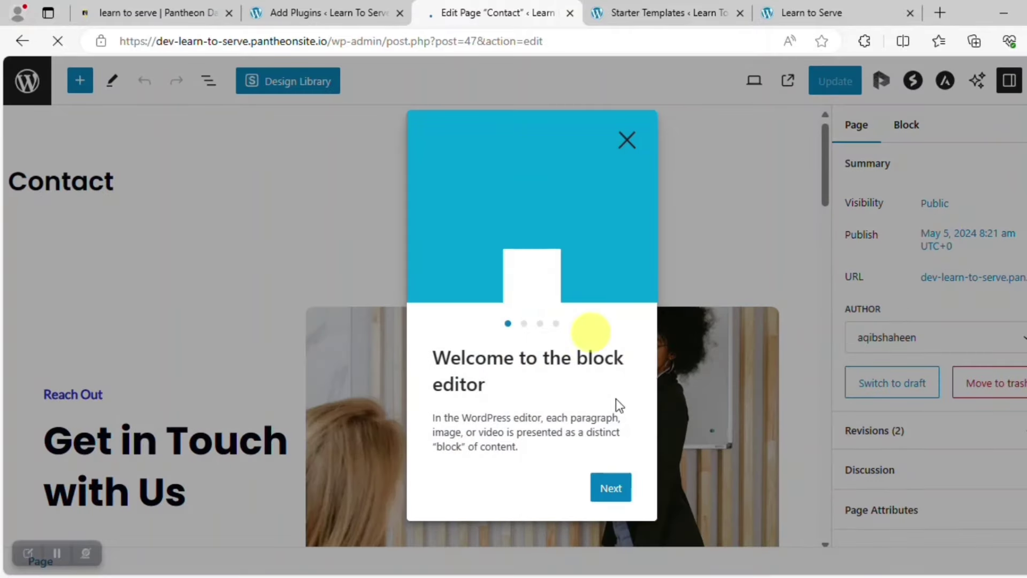
left_click(612, 488)
left_click(620, 500)
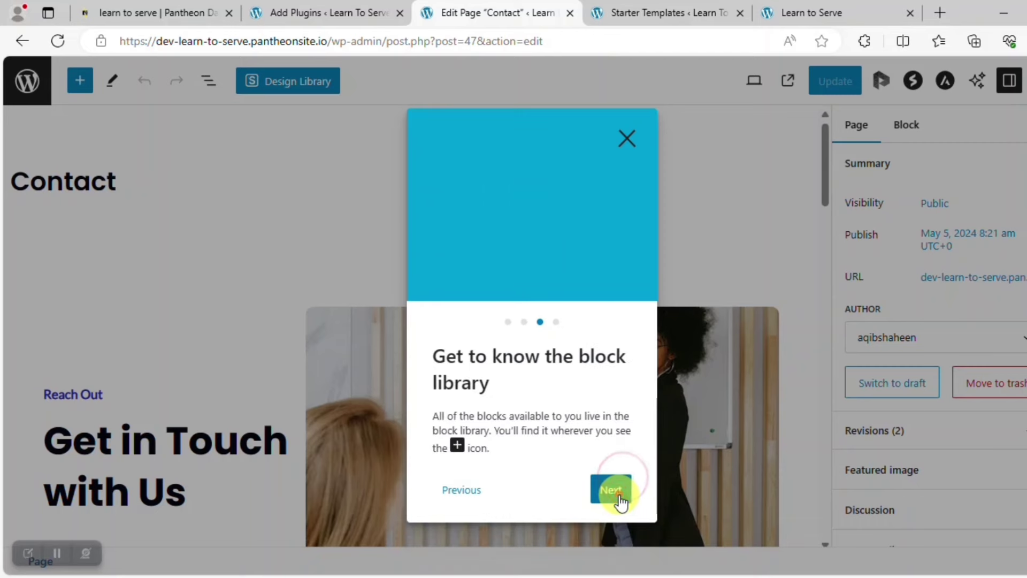
left_click(615, 491)
left_click(618, 495)
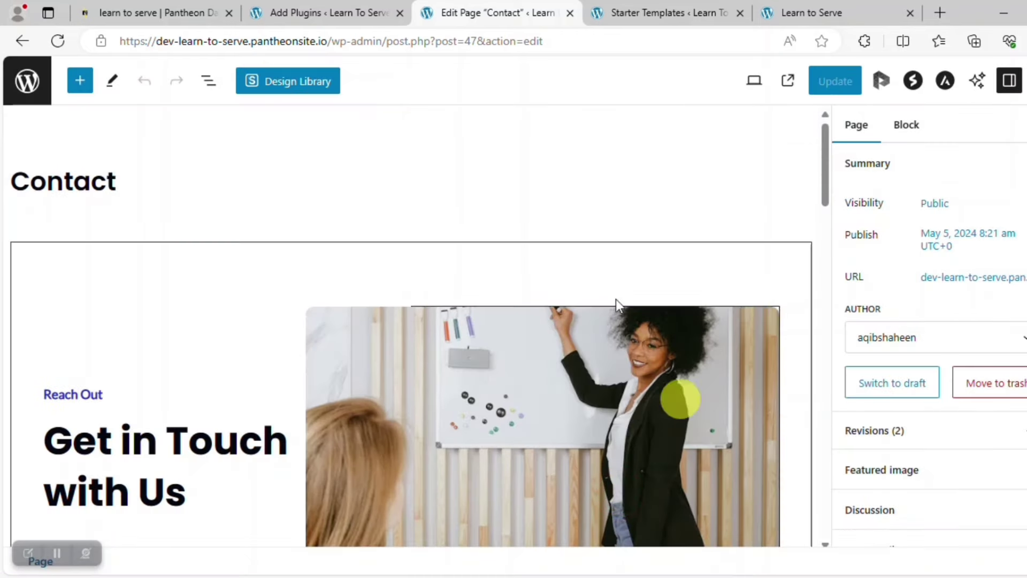
Scroll down and select the contact form and Address heading blocks
left_click_drag(826, 165, 827, 321)
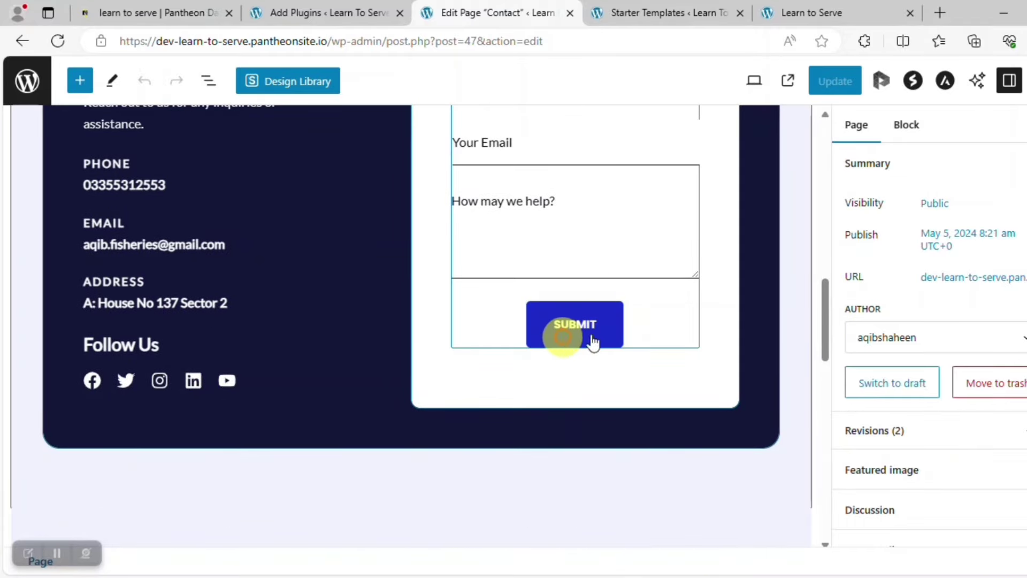
left_click(654, 340)
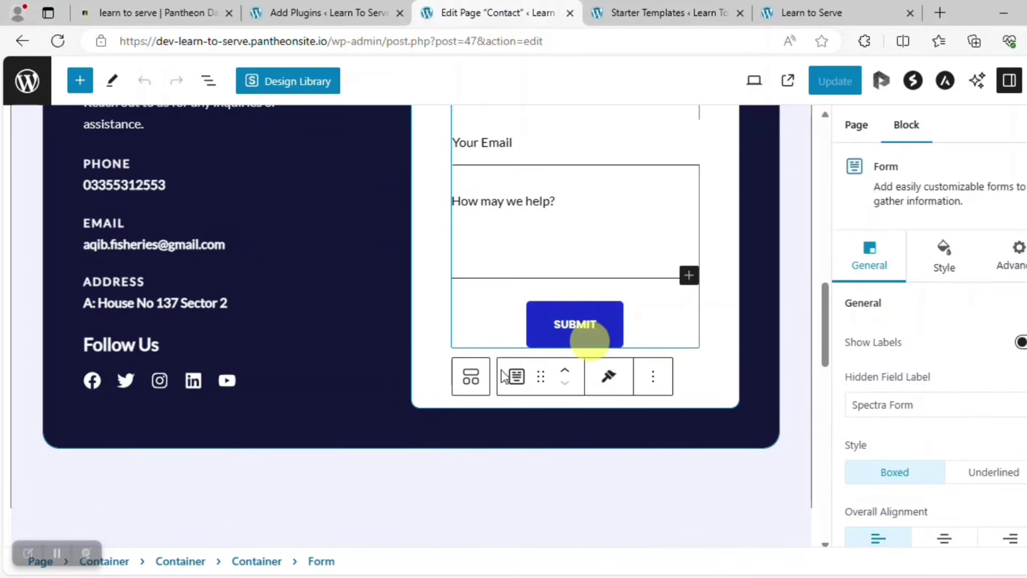
left_click(162, 294)
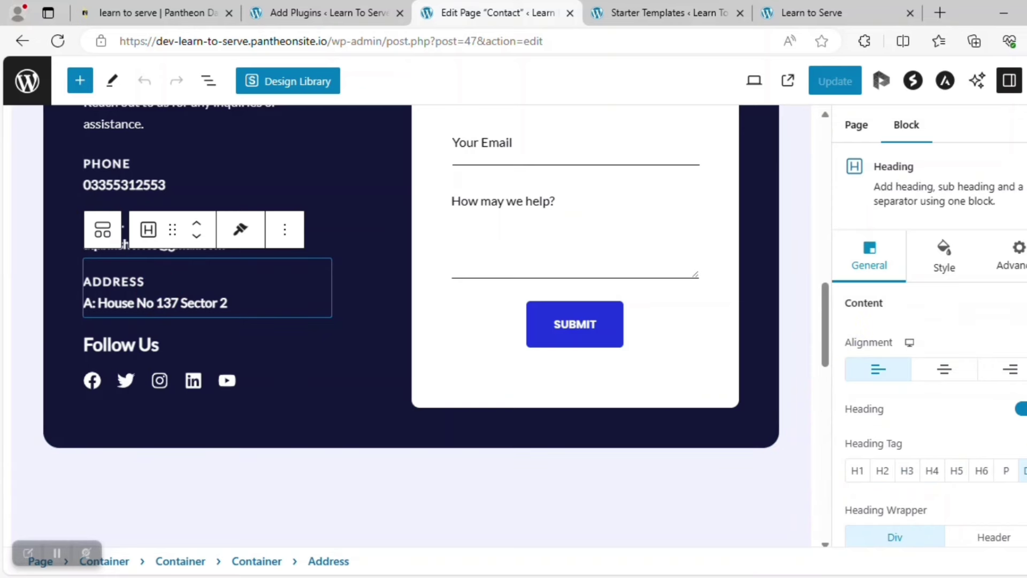
key("ctrl+a")
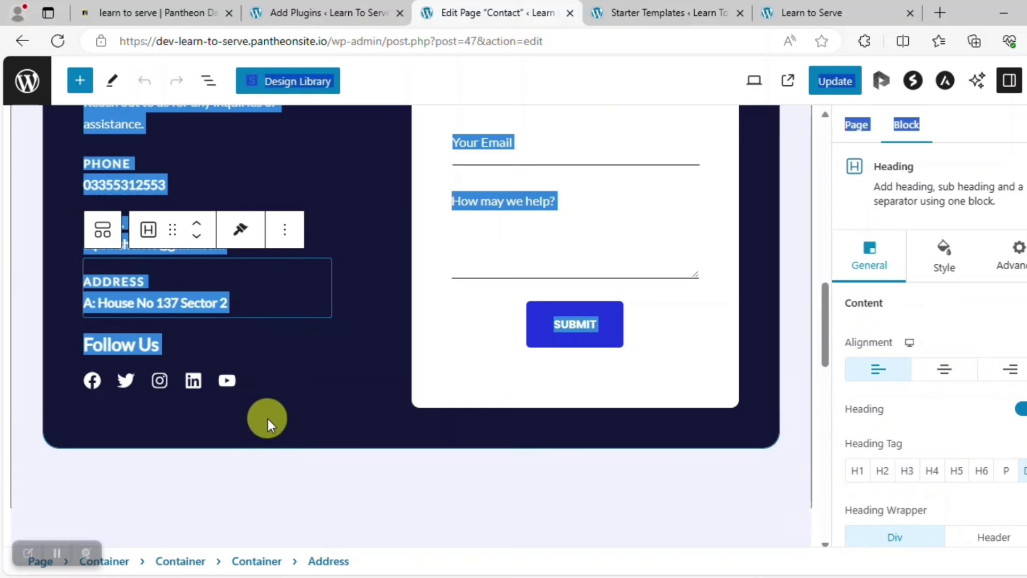
Select the Facebook social icon and browse its Style, Advanced and General settings
left_click(93, 385)
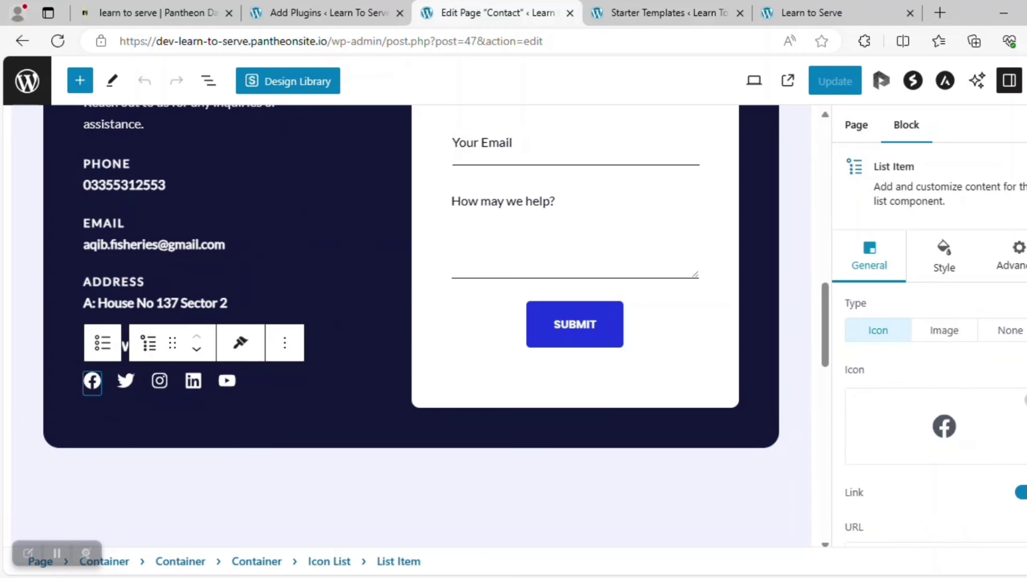
mouse_move(940, 434)
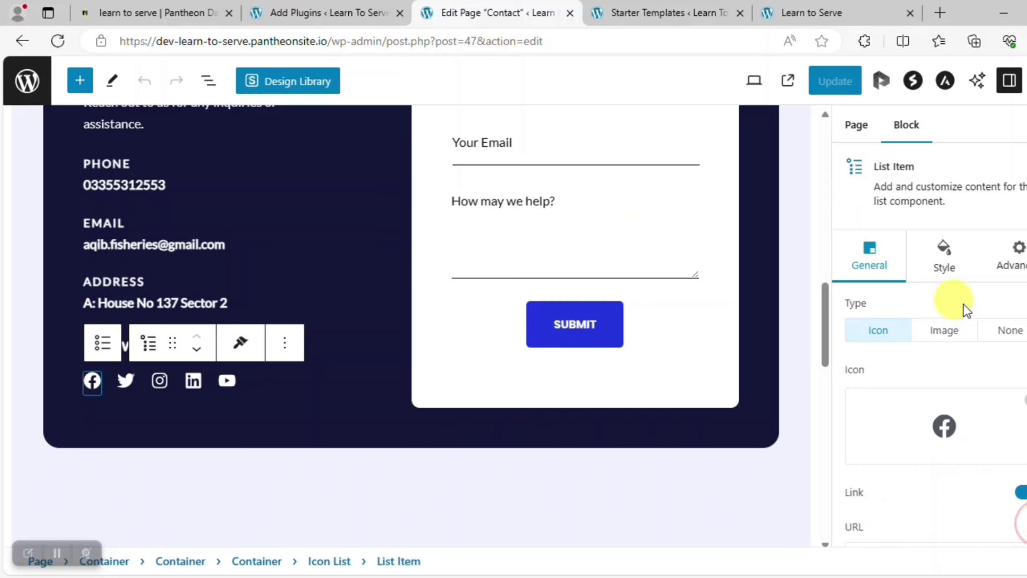
left_click(951, 270)
left_click(1007, 267)
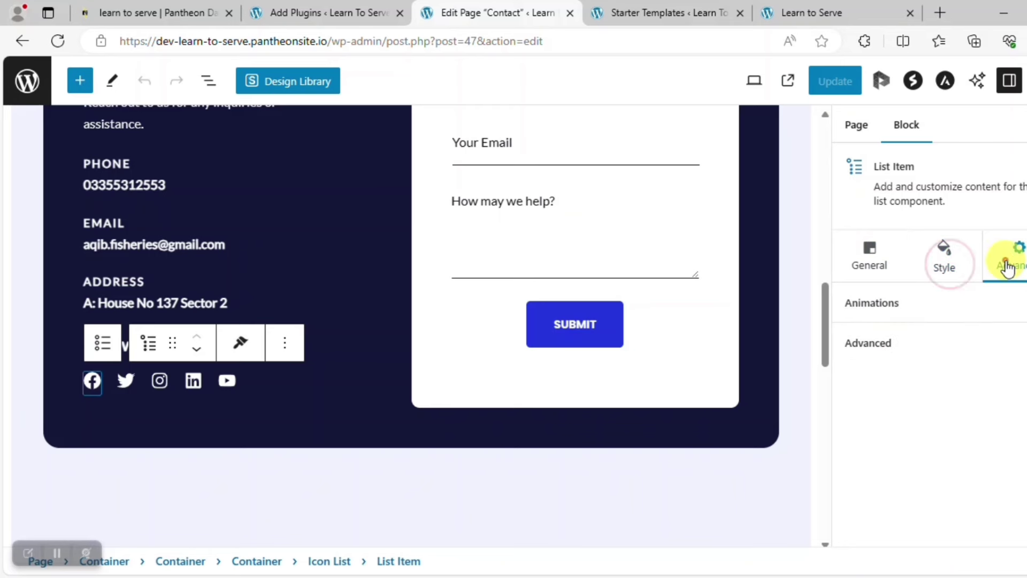
left_click(938, 259)
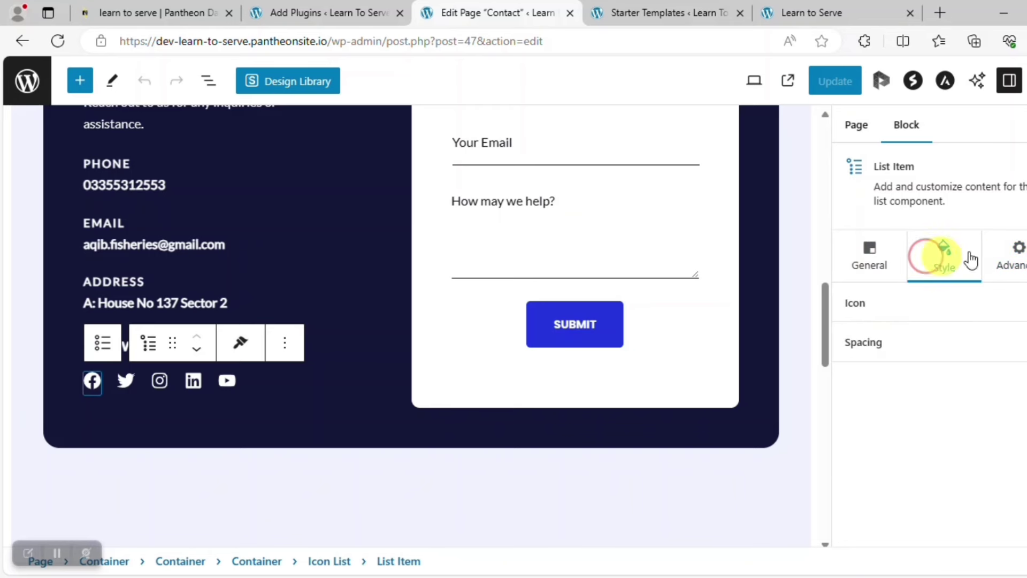
left_click(1016, 252)
left_click(921, 357)
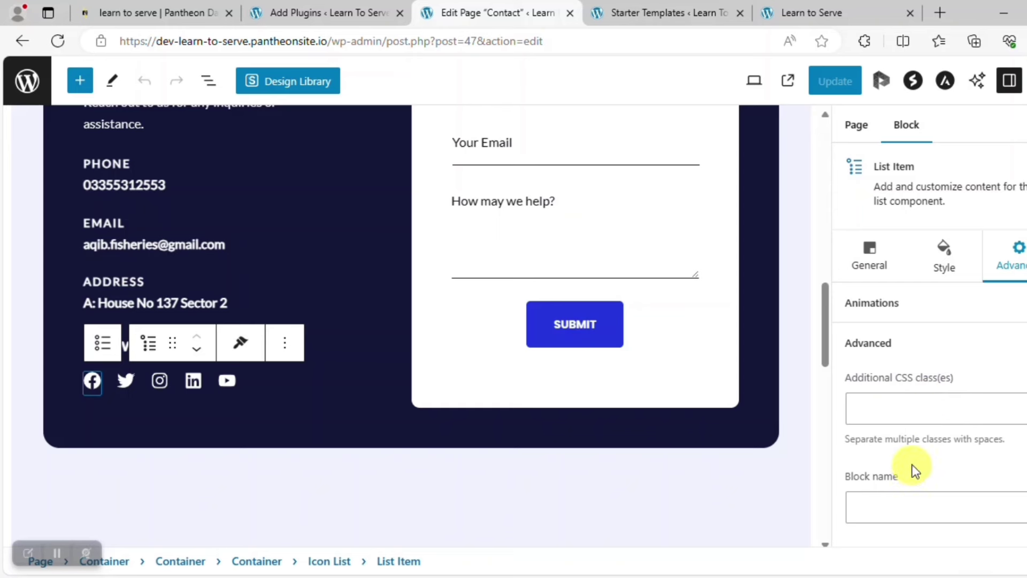
left_click(869, 259)
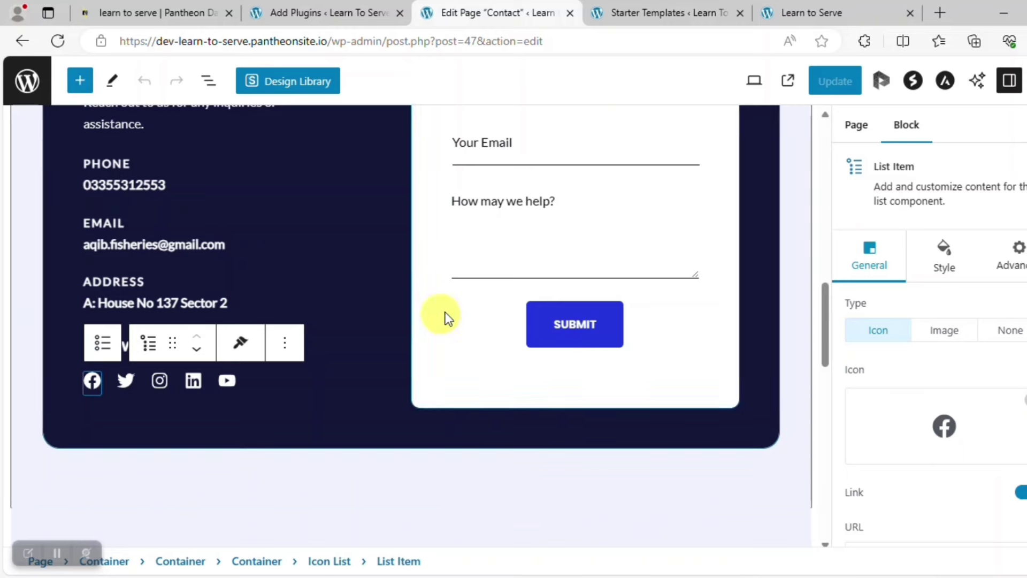
Go back to the live Contact page and scroll through its contents
left_click(31, 39)
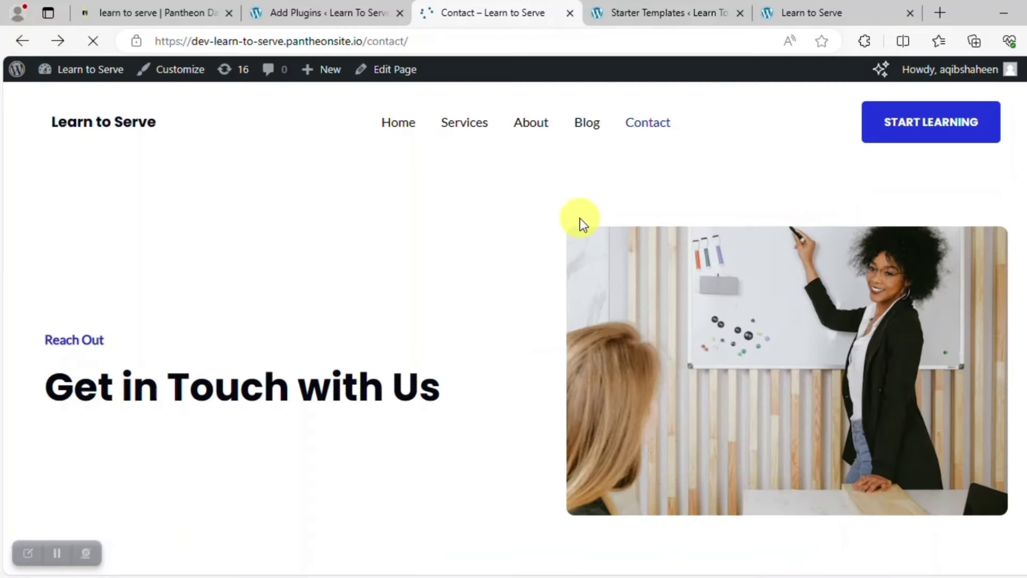
scroll(513, 321, "down", 20)
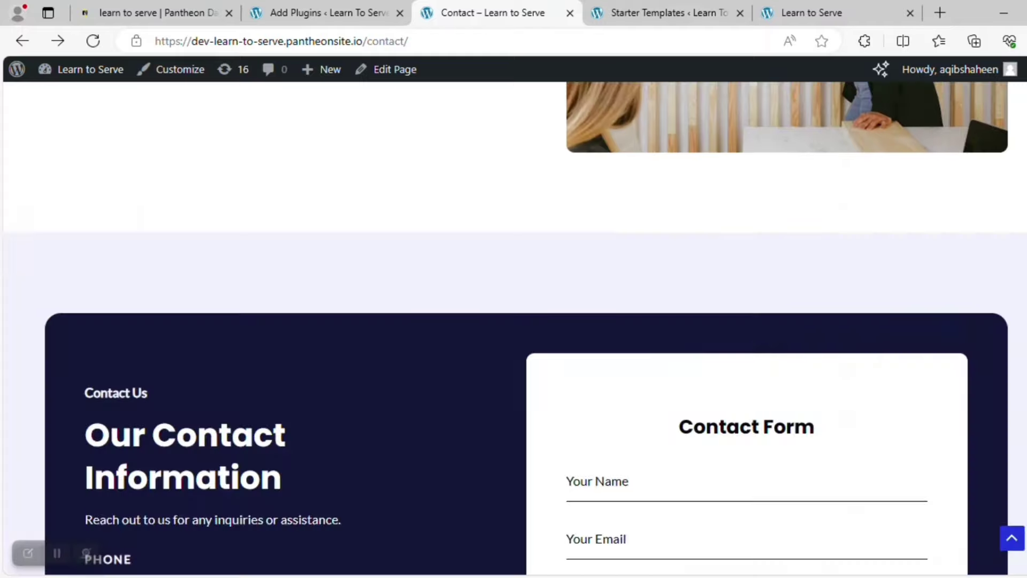
scroll(513, 320, "up", 12)
scroll(514, 321, "up", 5)
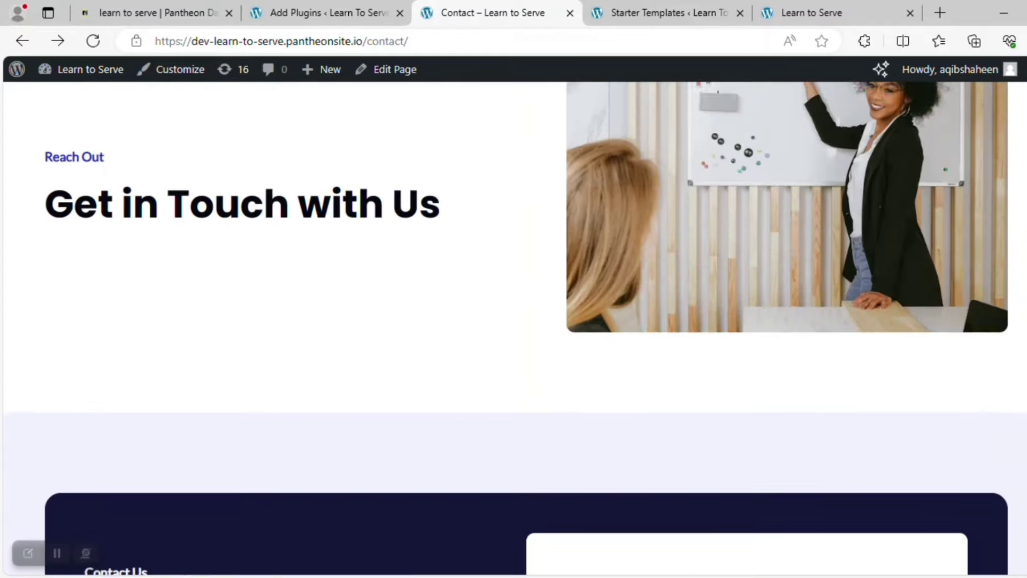
scroll(513, 321, "down", 12)
scroll(513, 321, "up", 2)
scroll(513, 320, "up", 9)
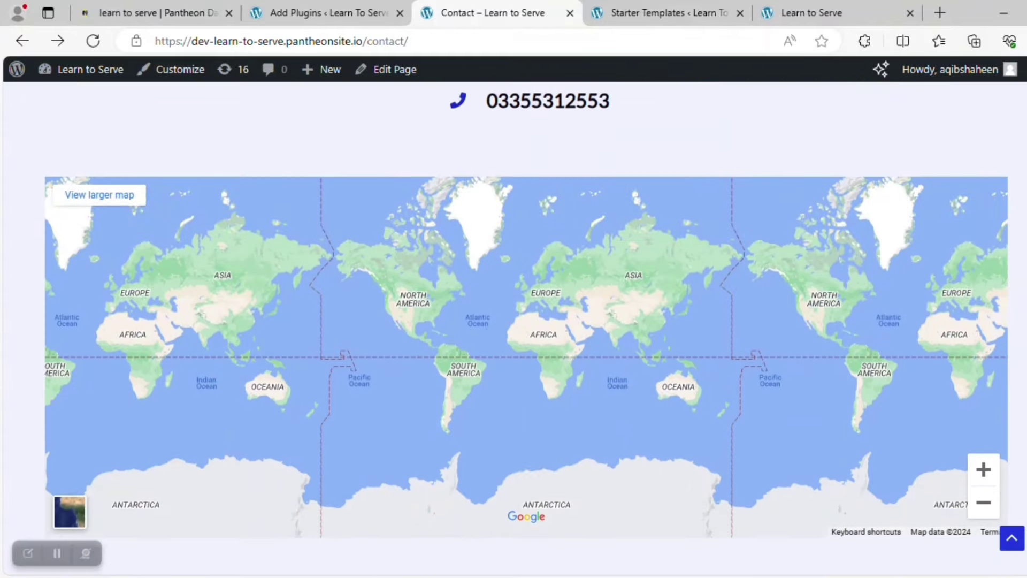
Go to the Home page and open it in the Block Editor
scroll(1024, 110, "up", 15)
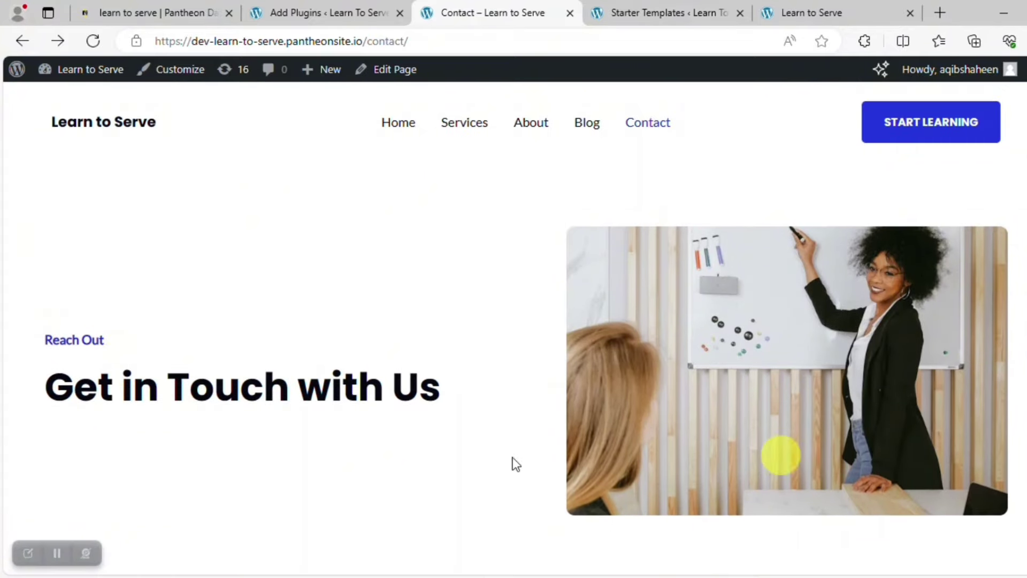
left_click(399, 122)
left_click(389, 71)
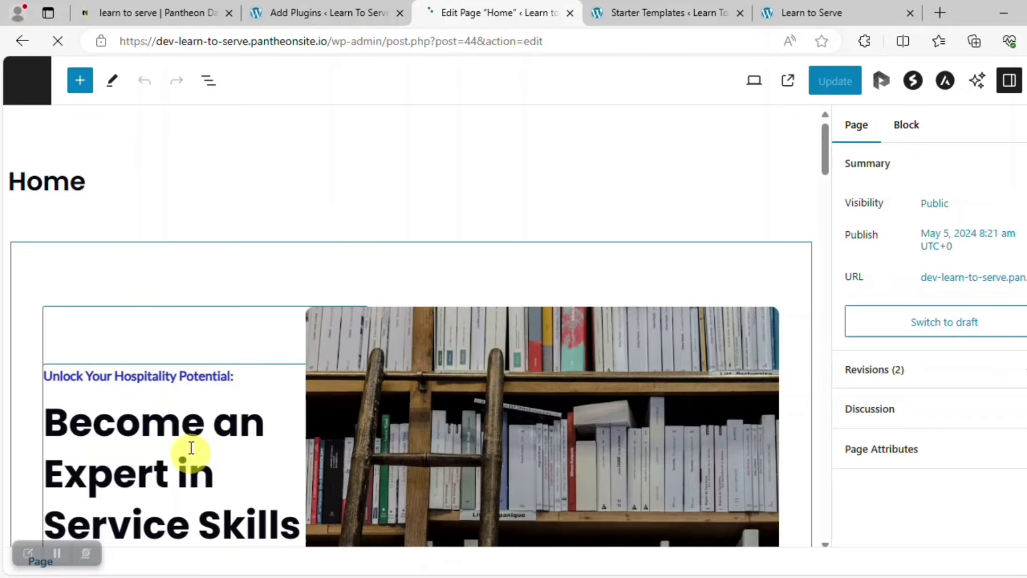
Retype the 'o' in the 'Become an Expert in Service Skills' heading, then open Ask AI
left_click(184, 431)
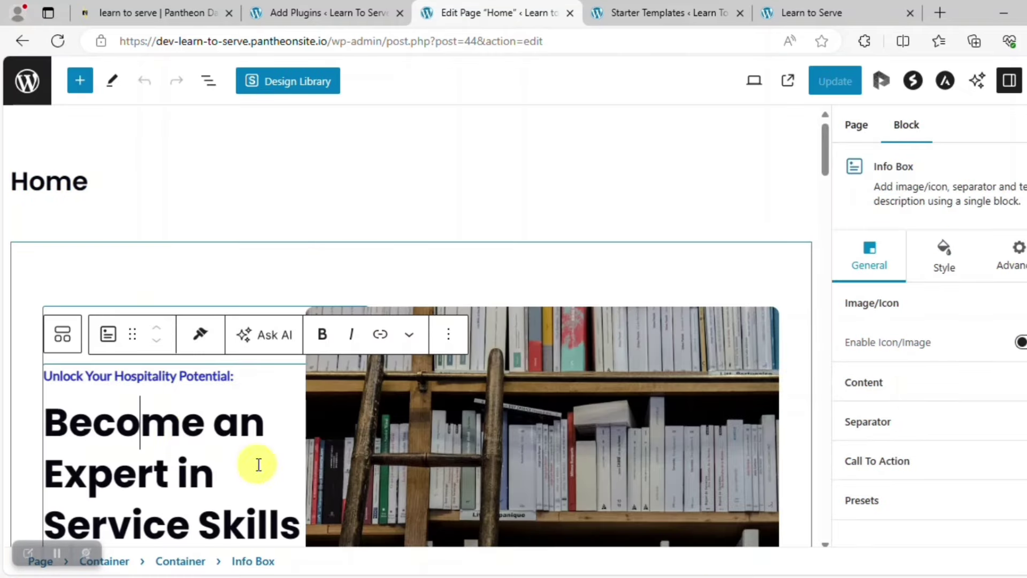
left_click(224, 450)
left_click(152, 428)
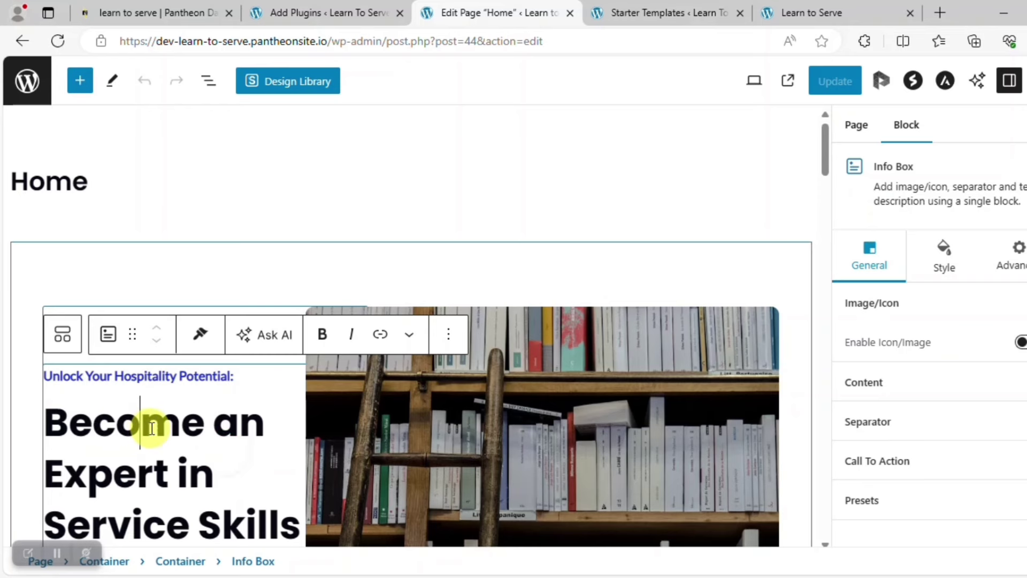
key("BackSpace")
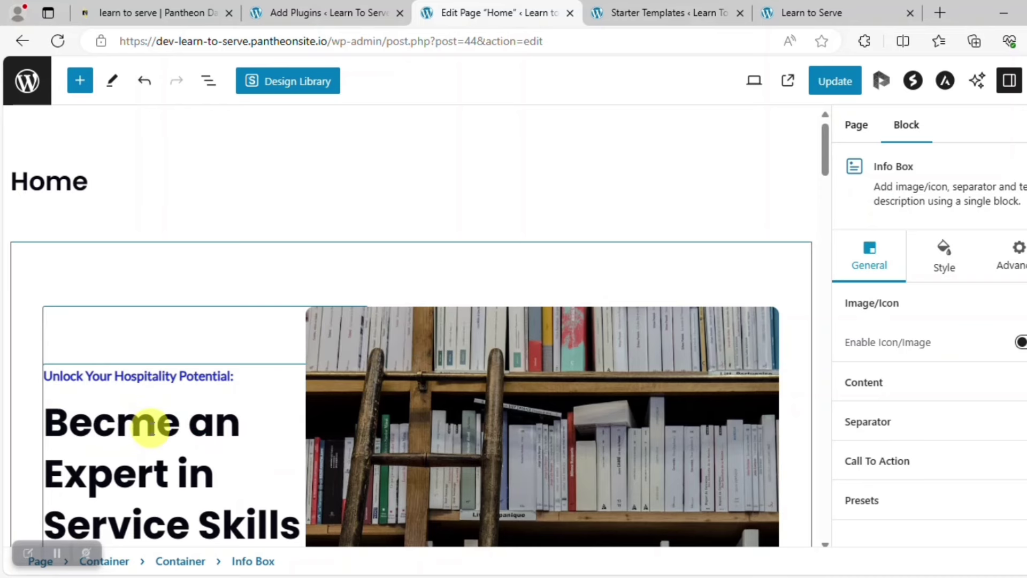
scroll(152, 428, "down", 3)
type("o")
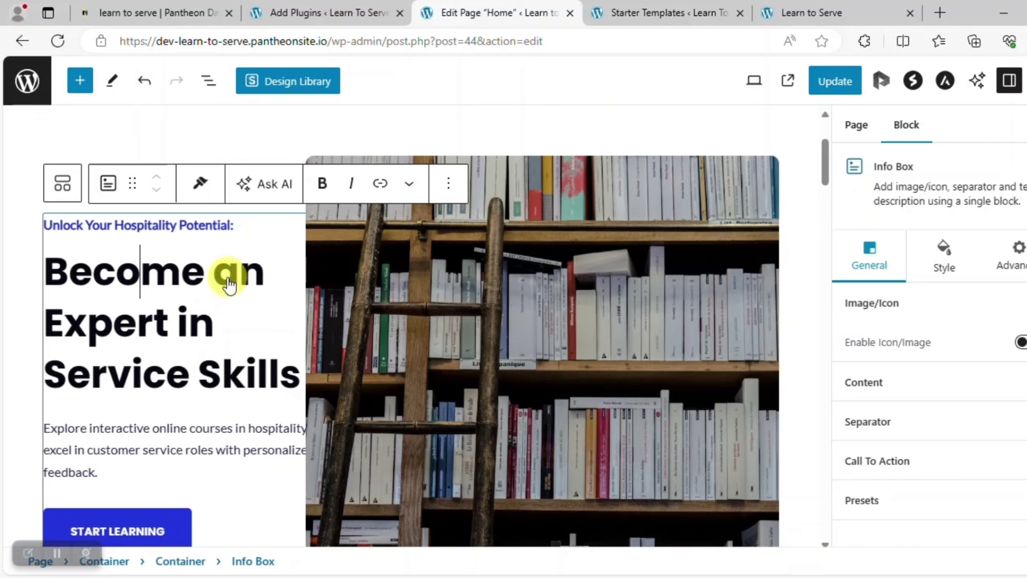
left_click(262, 192)
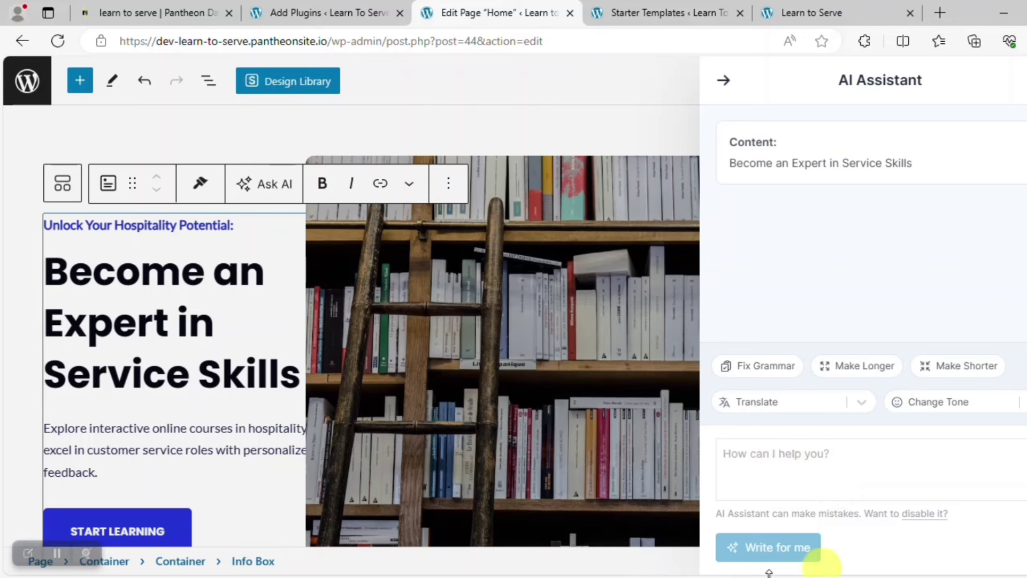
Generate Make Shorter, Make Longer and Formal-tone rewrites of the heading, then close the assistant
left_click(969, 366)
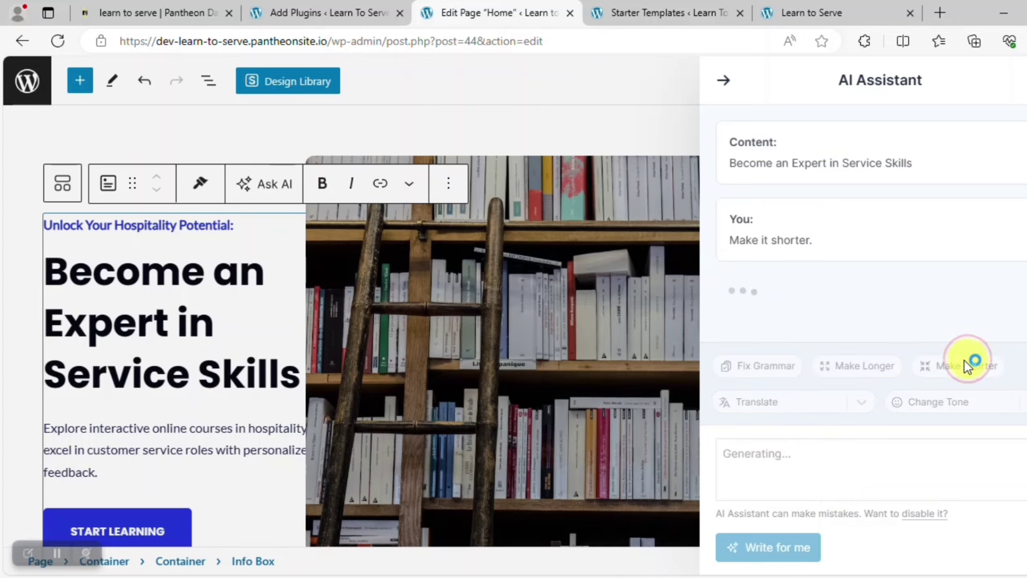
left_click(872, 368)
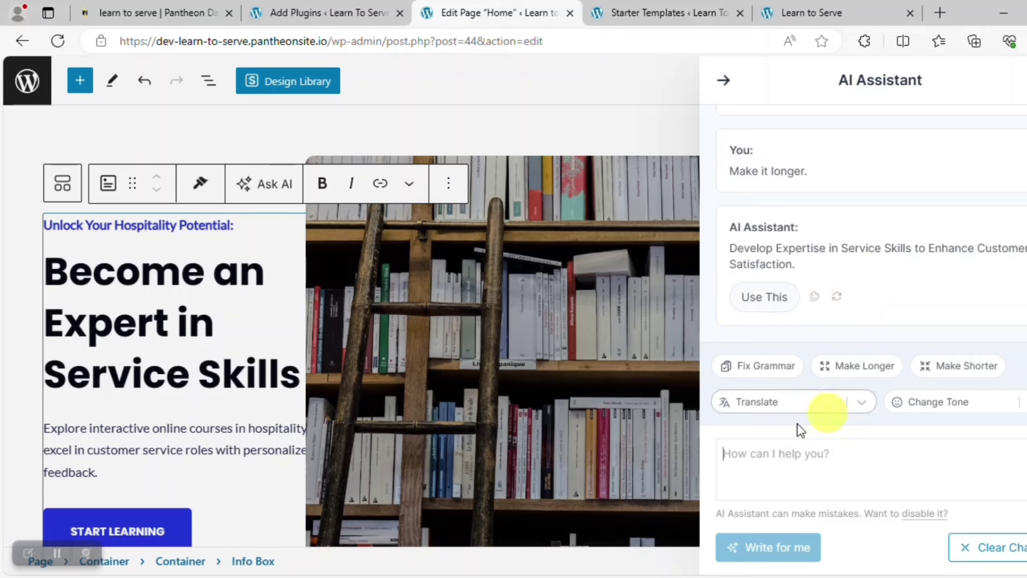
left_click(982, 415)
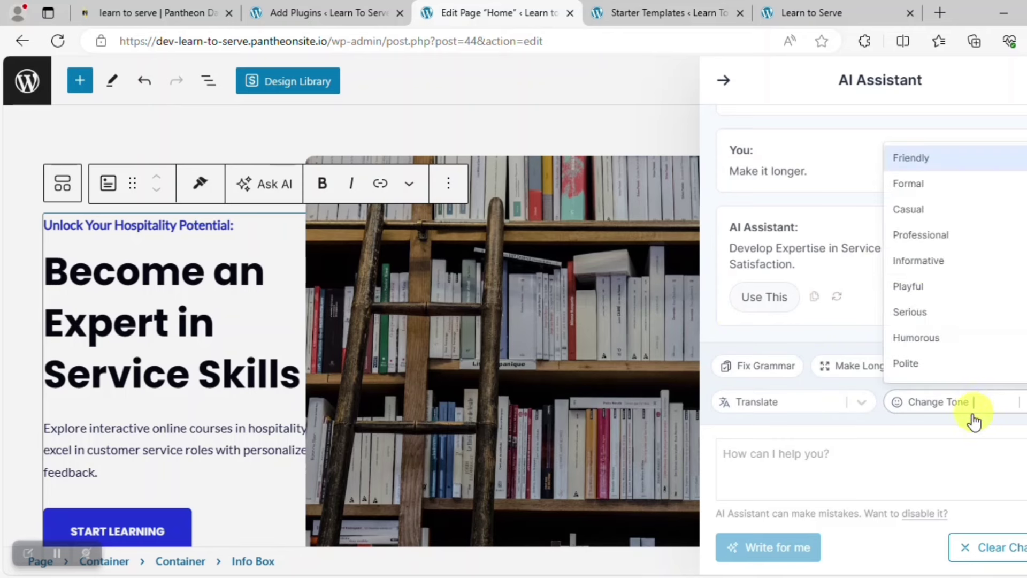
left_click(947, 183)
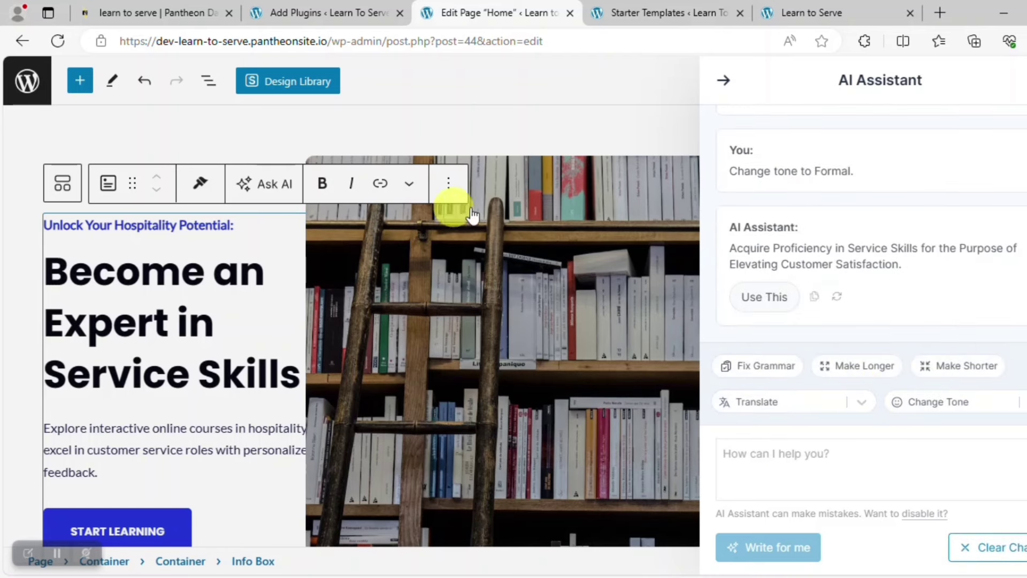
left_click(477, 133)
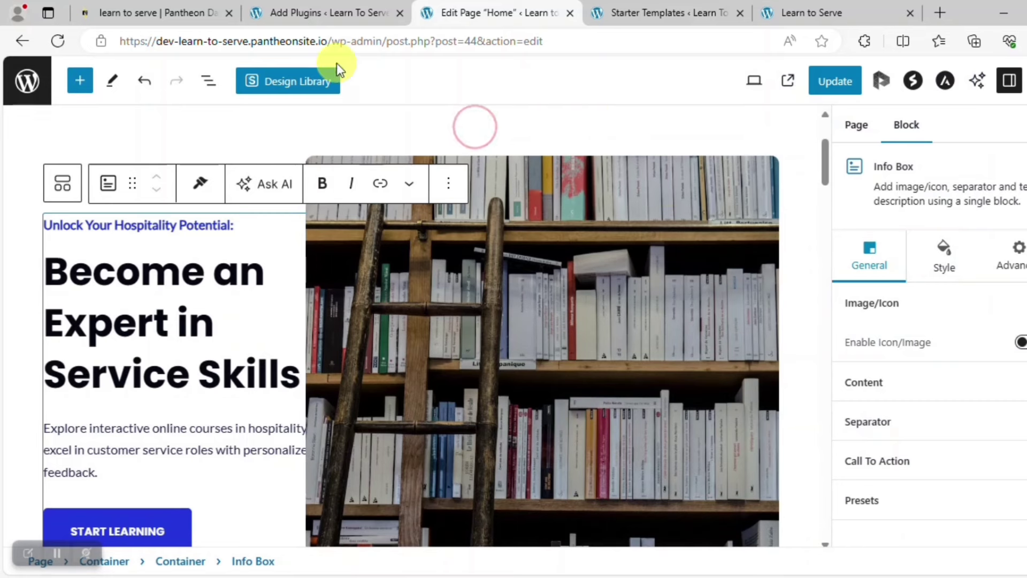
Update the Home page and view the live Learn to Serve homepage
left_click(851, 83)
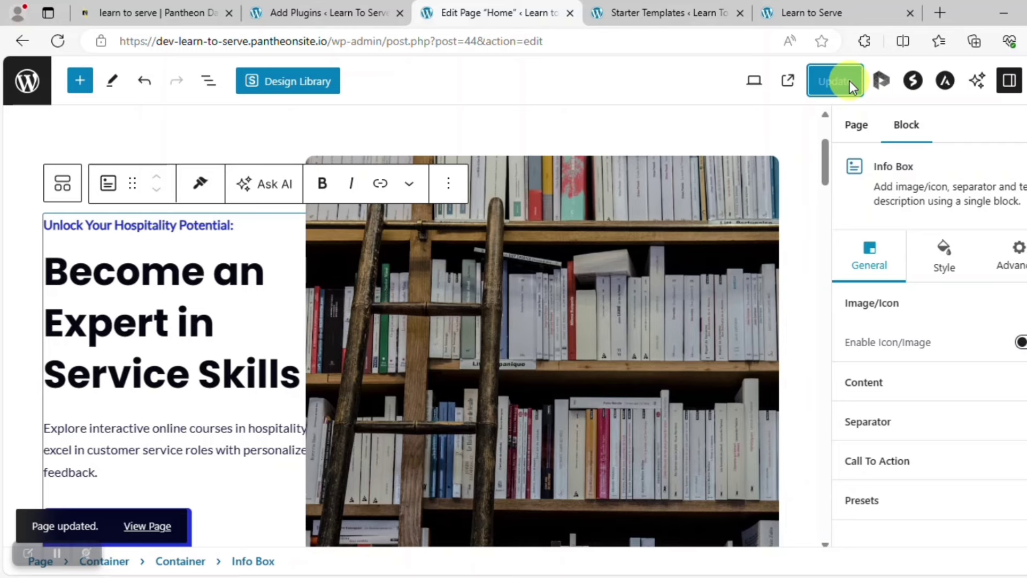
left_click(156, 527)
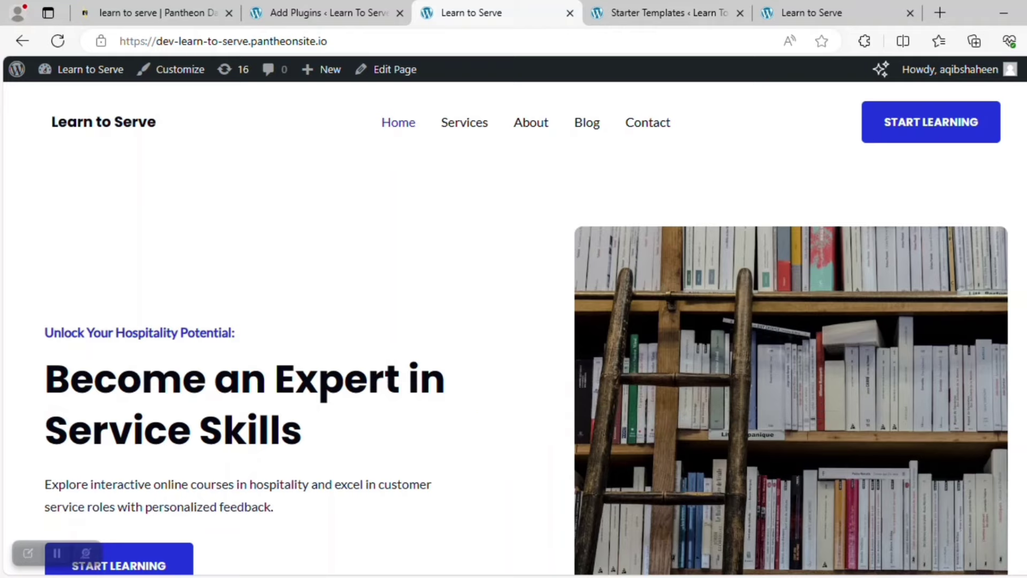
Scroll through the live Learn to Serve home page, then go to Learn To Serve 2's Starter Templates build choice
scroll(1008, 433, "down", 15)
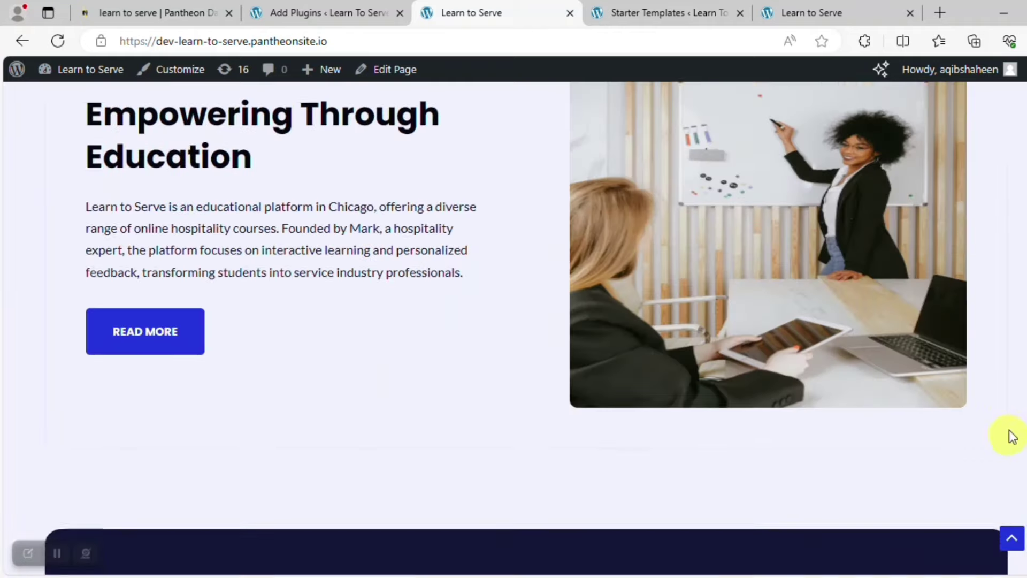
scroll(1009, 433, "up", 15)
mouse_move(1022, 6)
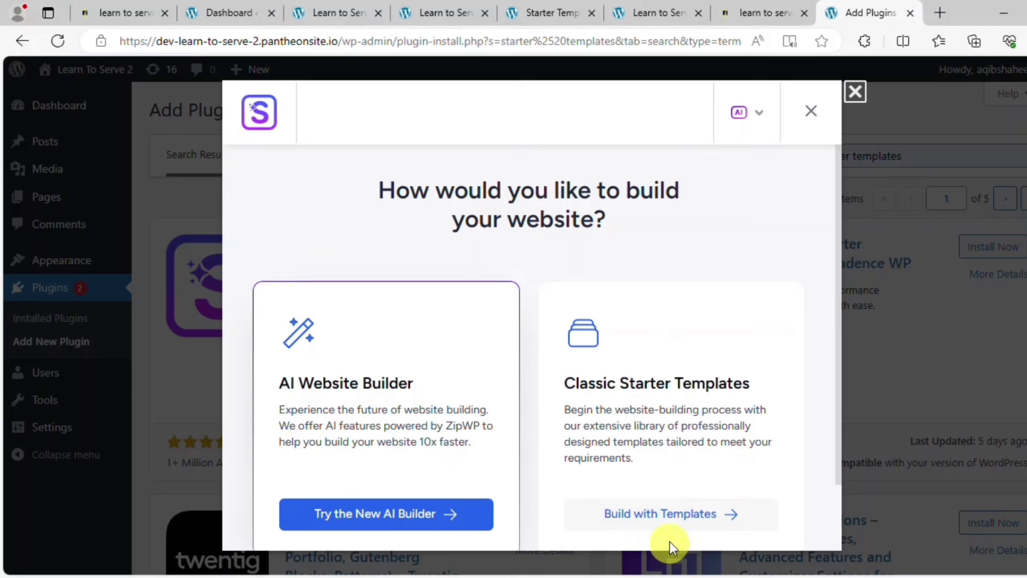
Choose classic Starter Templates and pick the Brandstore store template
left_click(654, 514)
key("ctrl+plus")
key("ctrl+plus")
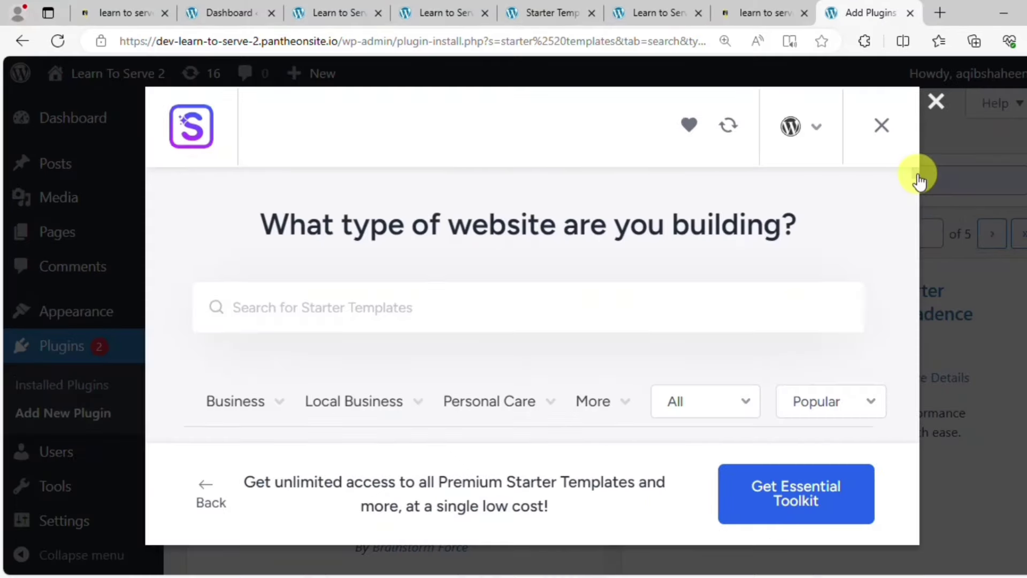
scroll(909, 267, "down", 5)
scroll(909, 268, "up", 2)
scroll(917, 186, "up", 3)
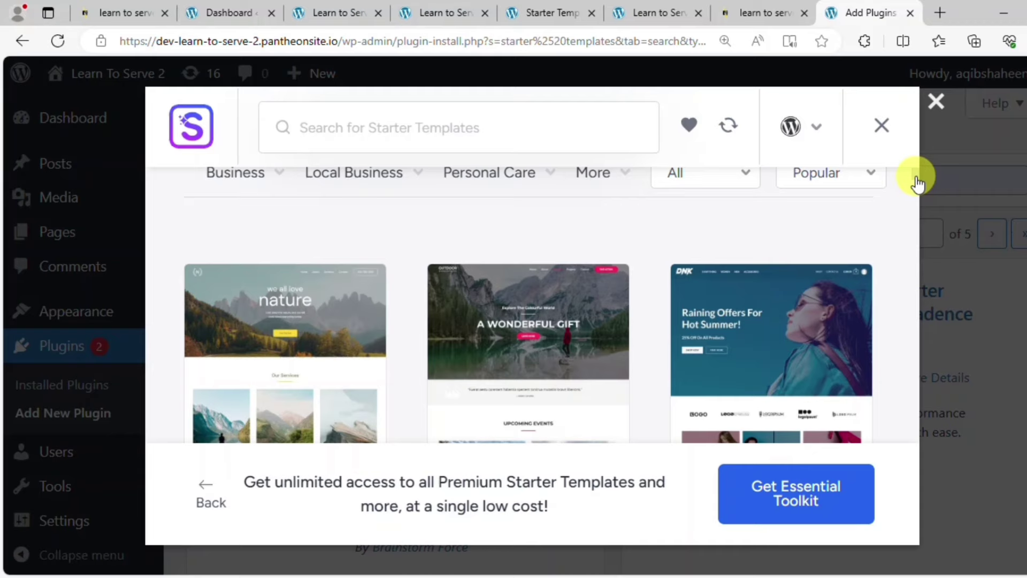
left_click(794, 319)
Keep the default logo, fonts and colours, and add the Free Live Chat feature
scroll(241, 375, "down", 5)
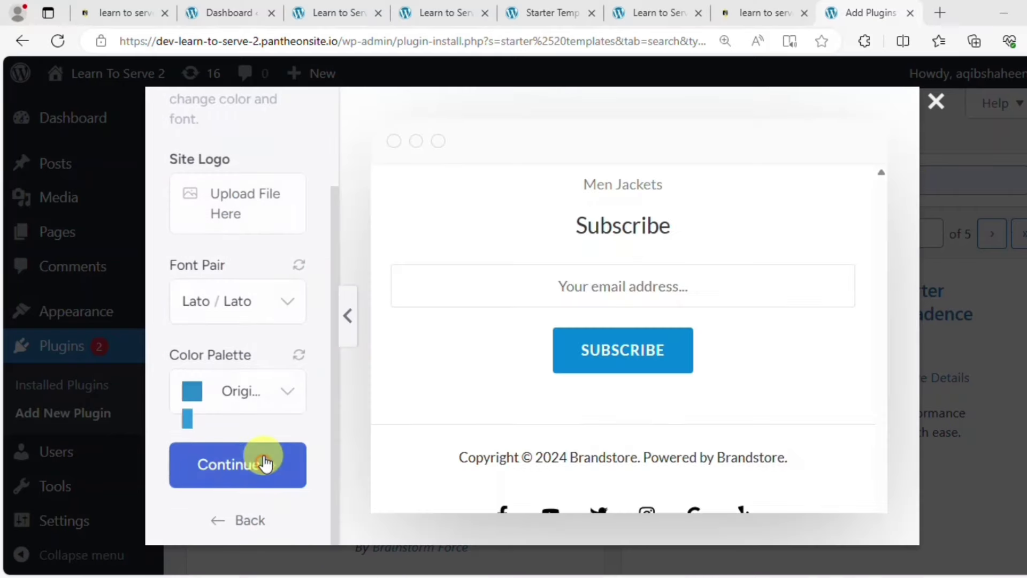
left_click(265, 464)
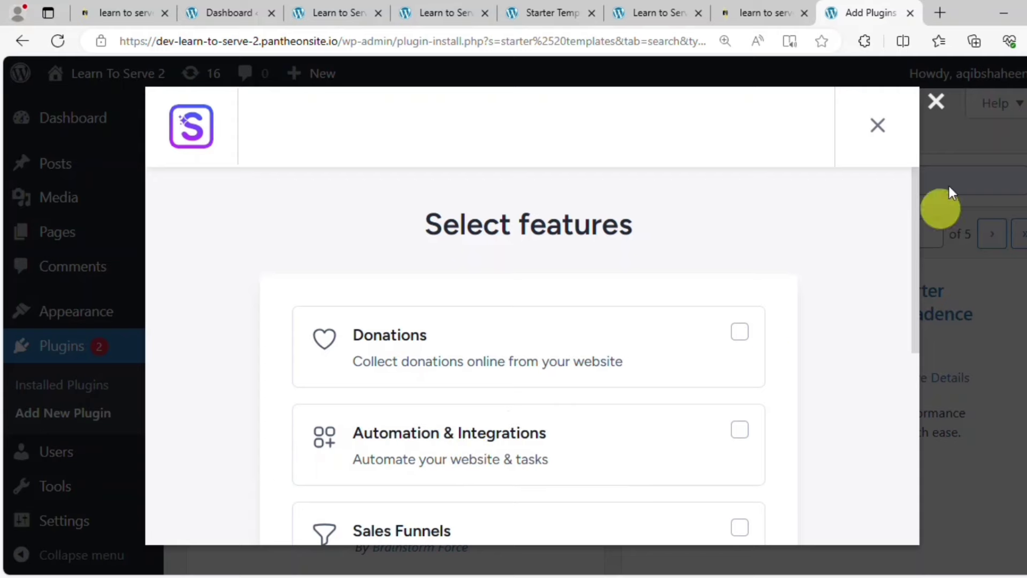
left_click_drag(914, 232, 923, 364)
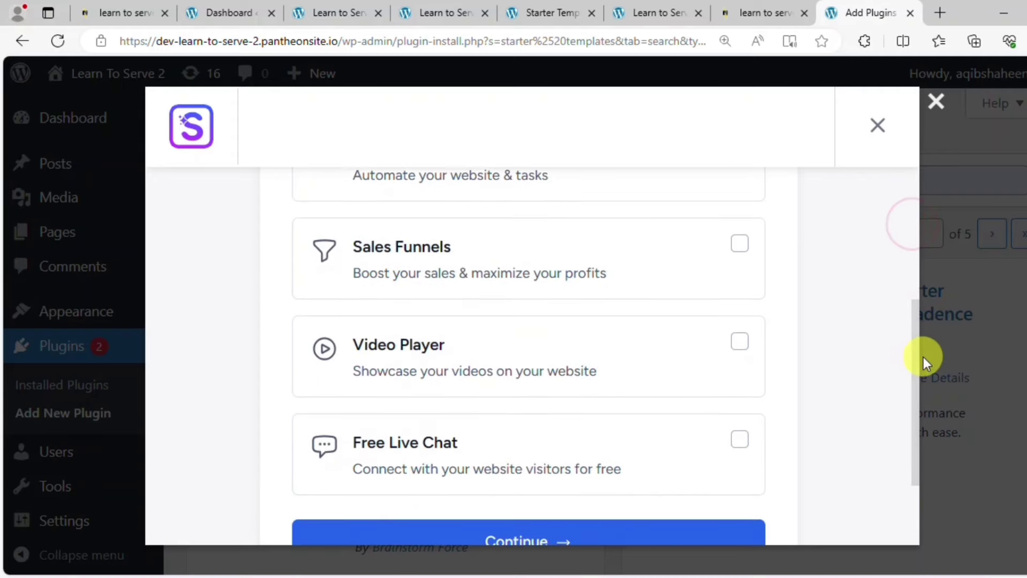
left_click(740, 440)
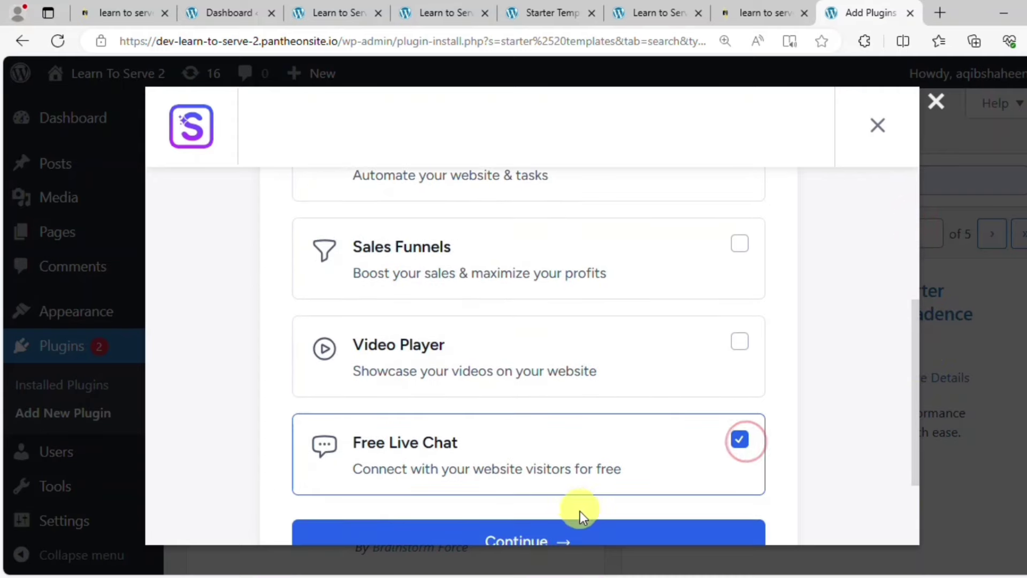
left_click(556, 543)
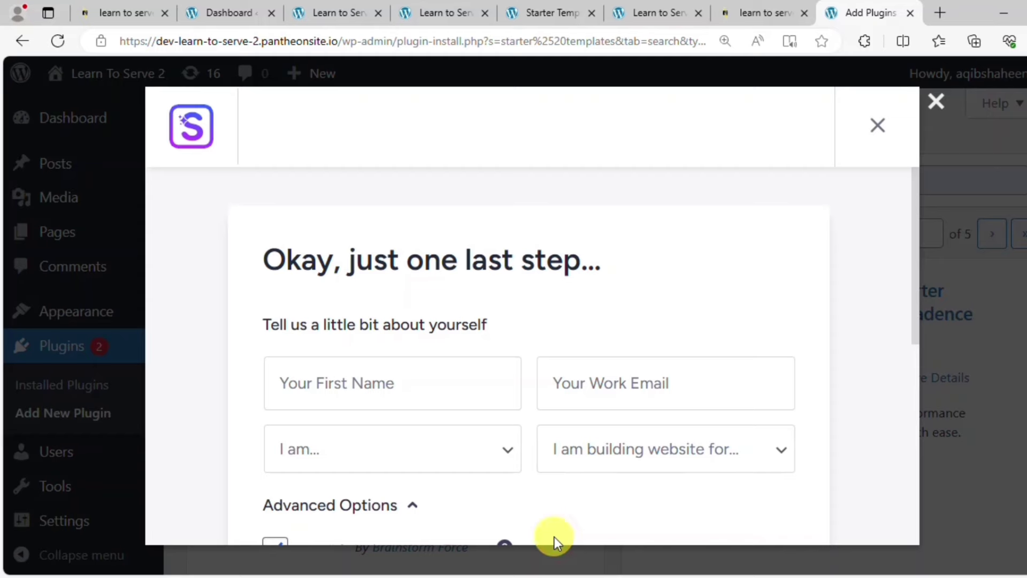
Fill in the First Name and Work Email fields from saved entries
left_click(444, 382)
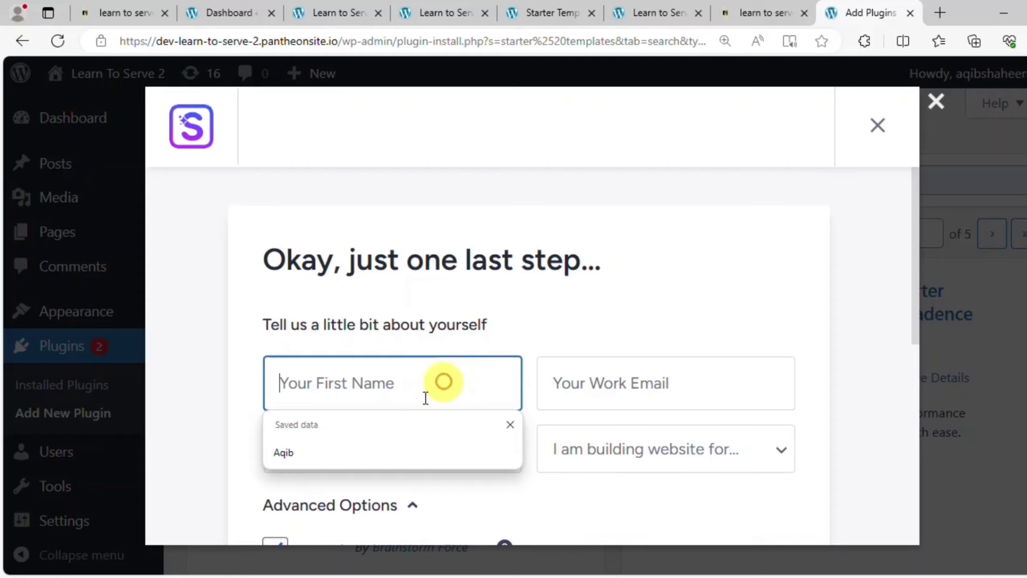
left_click(343, 451)
left_click(610, 393)
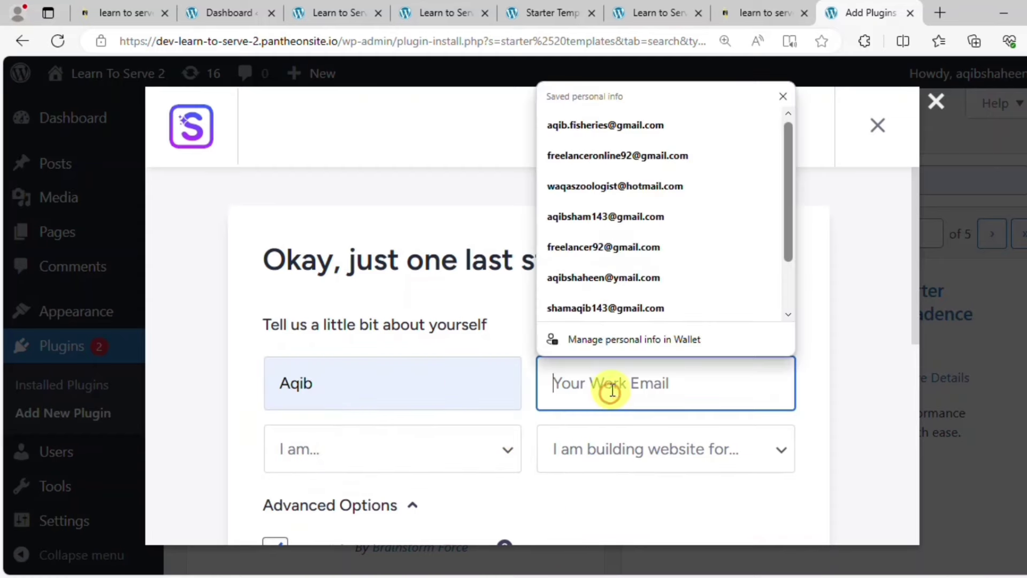
left_click(653, 113)
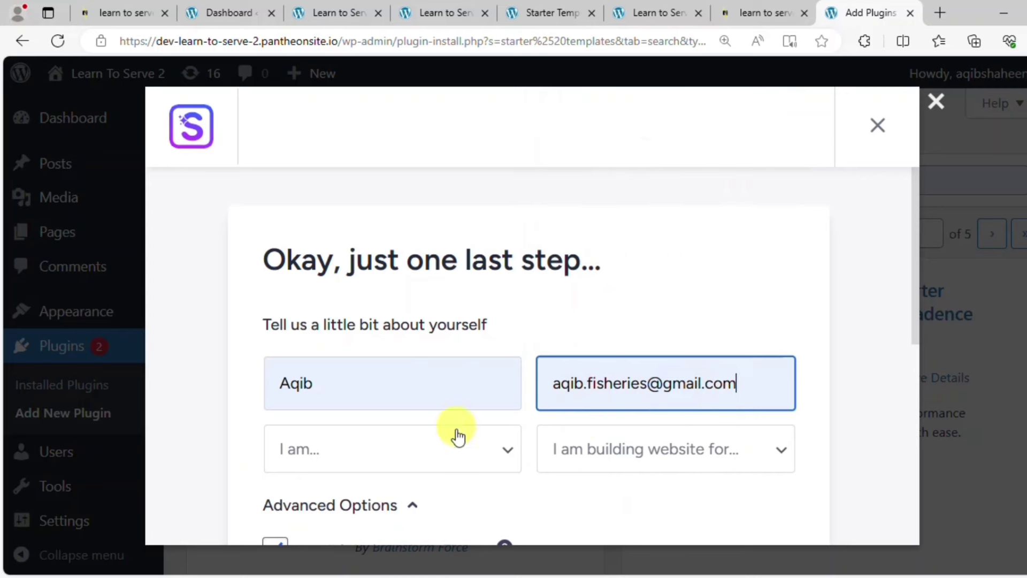
Choose Intermediate experience and Myself/My Company, then submit to build the website
left_click(444, 460)
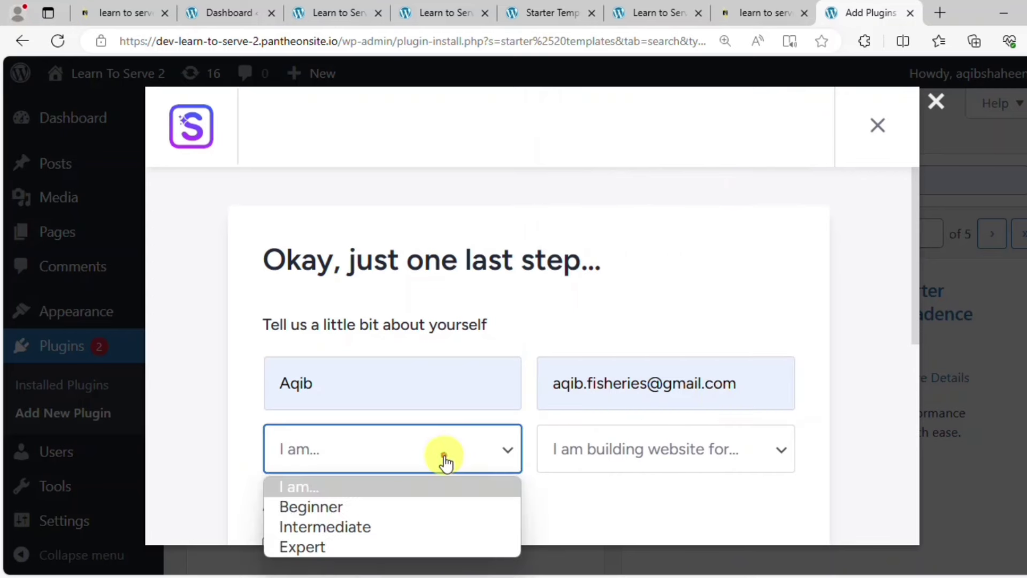
left_click(404, 532)
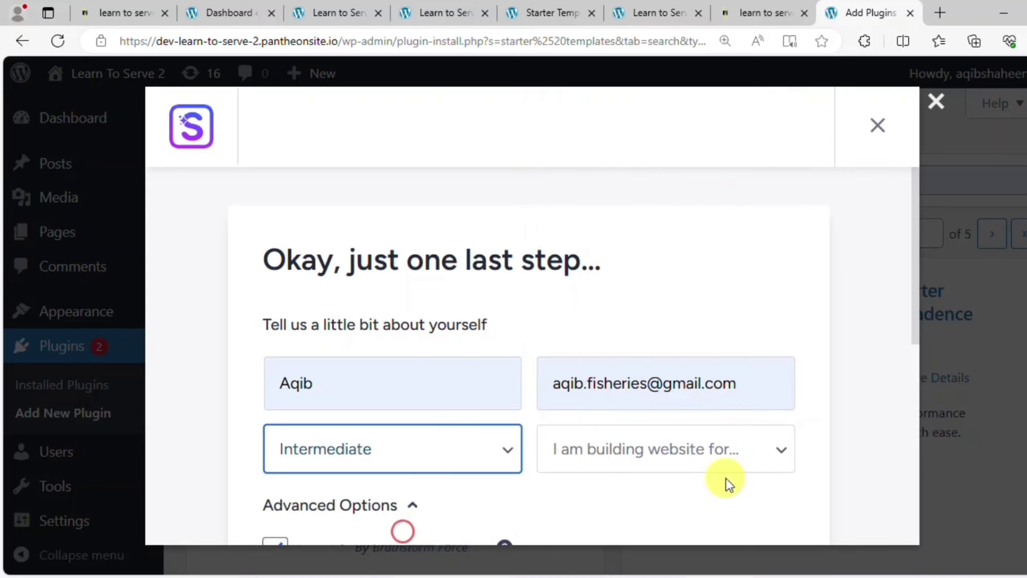
left_click(695, 458)
left_click(653, 509)
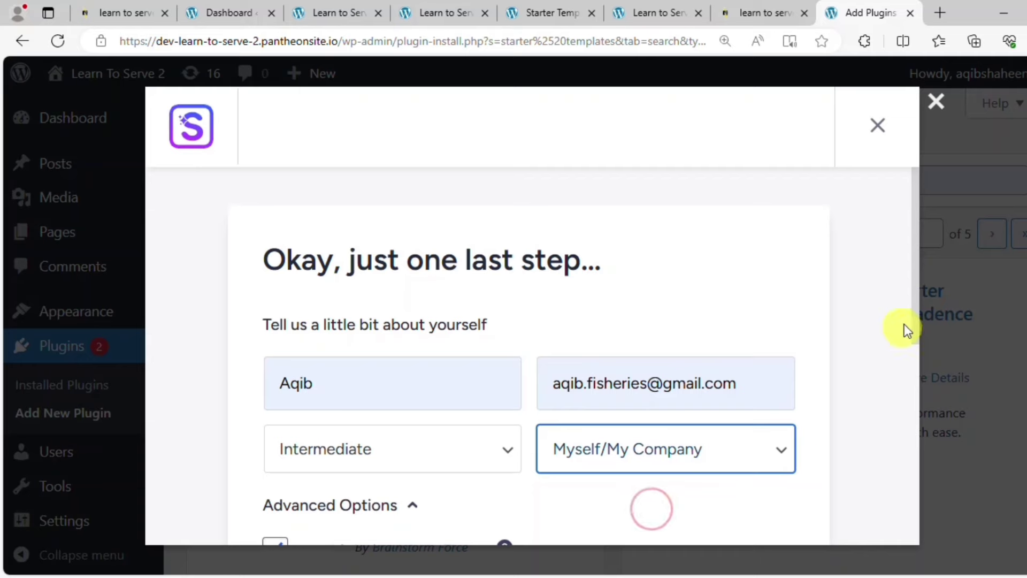
left_click_drag(914, 305, 914, 492)
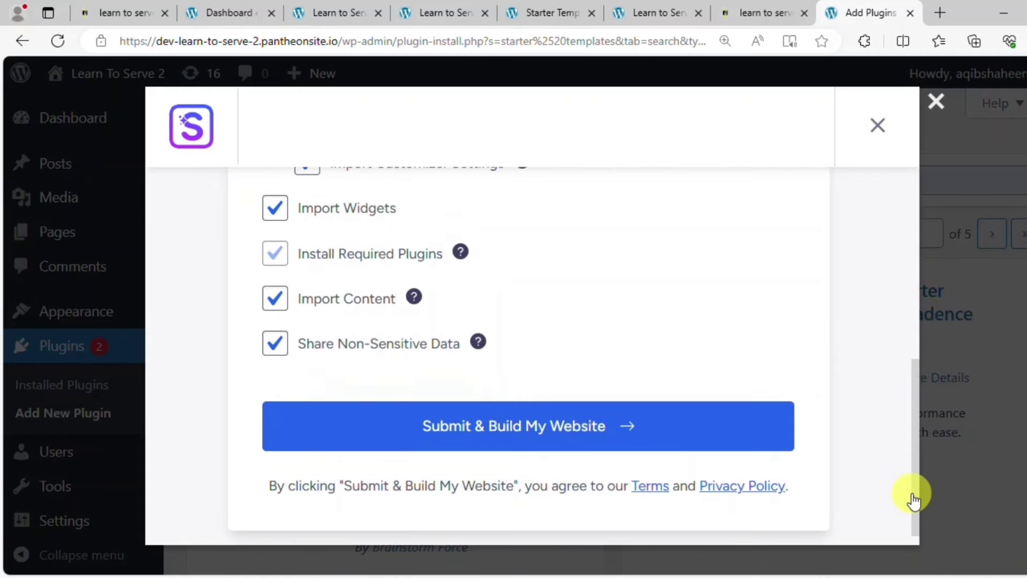
left_click(500, 443)
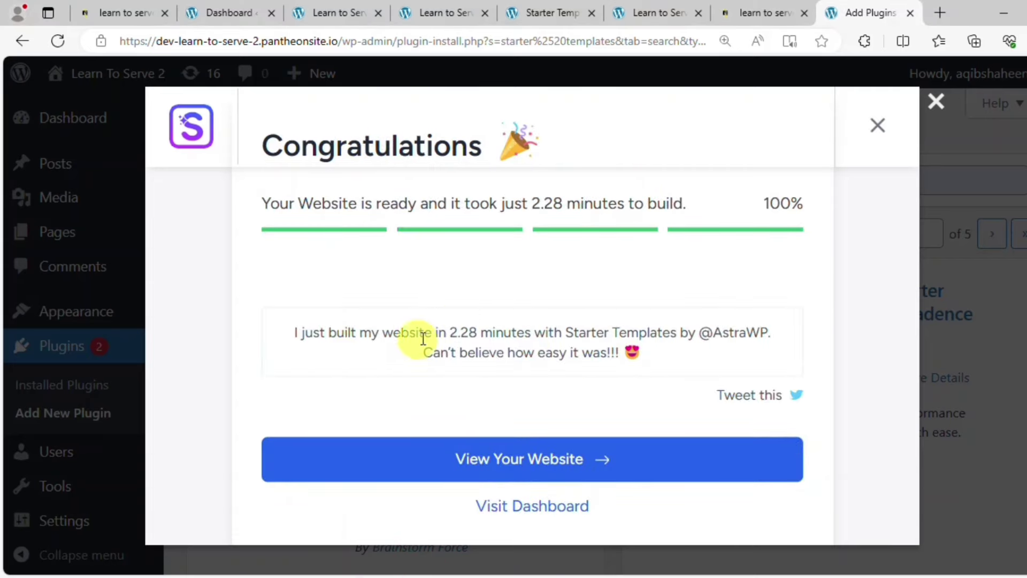
Highlight the 2.28-minute build time and open the newly built DNK website
left_click_drag(455, 334, 534, 327)
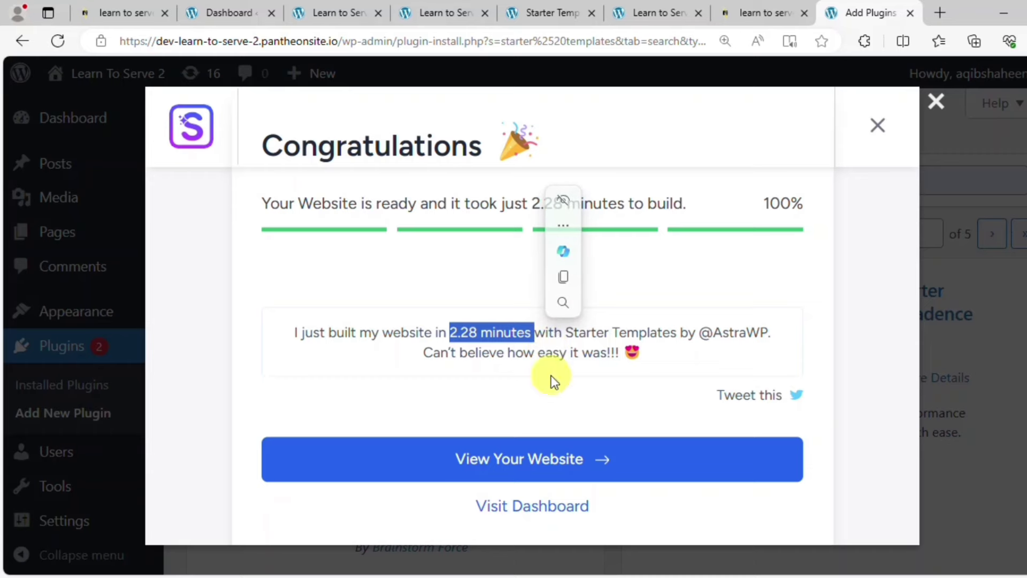
left_click(544, 475)
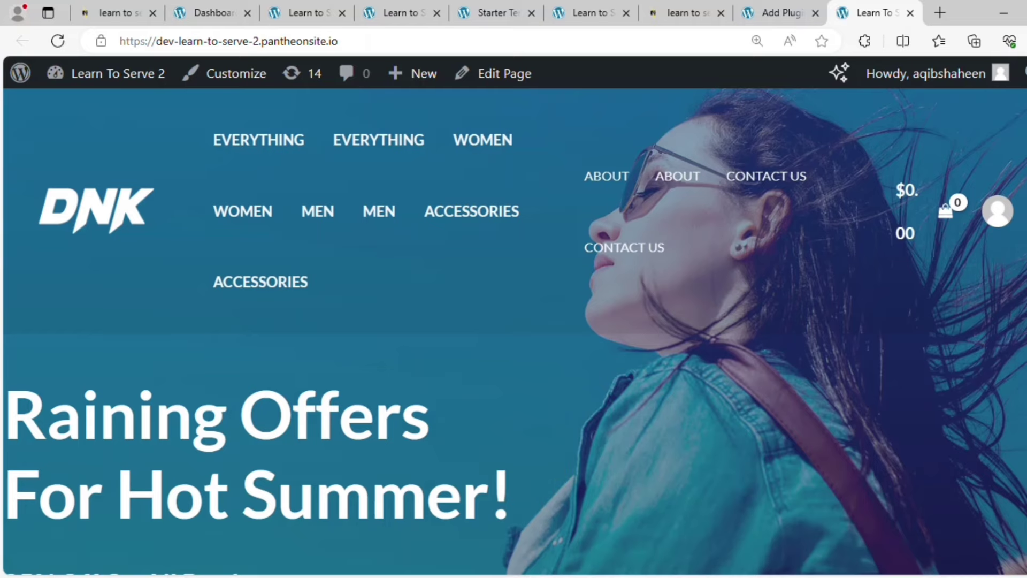
Scroll the DNK store home page to Featured Products and open the Denim Blue Jeans product
scroll(514, 331, "down", 20)
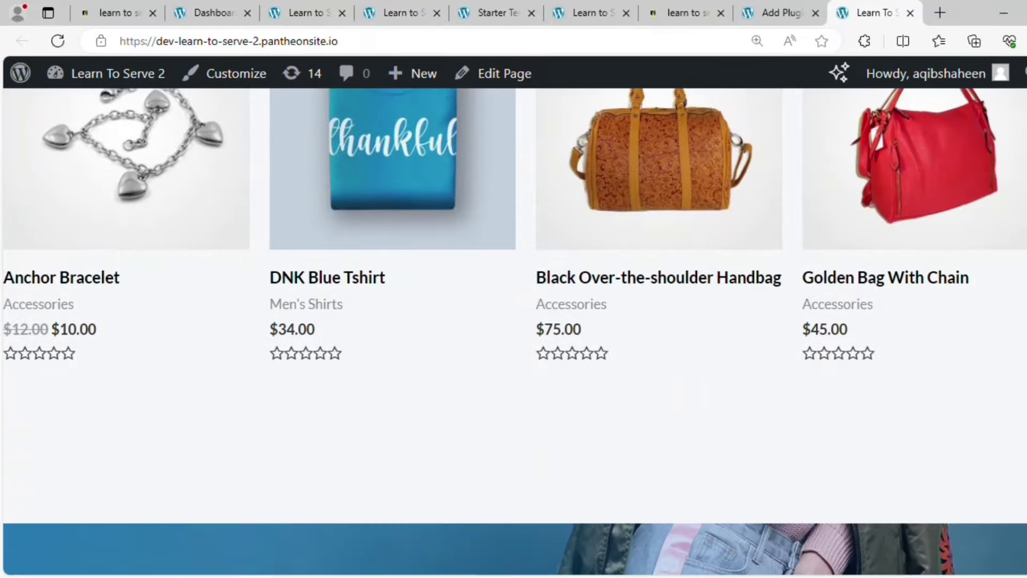
scroll(513, 332, "down", 15)
scroll(513, 332, "up", 12)
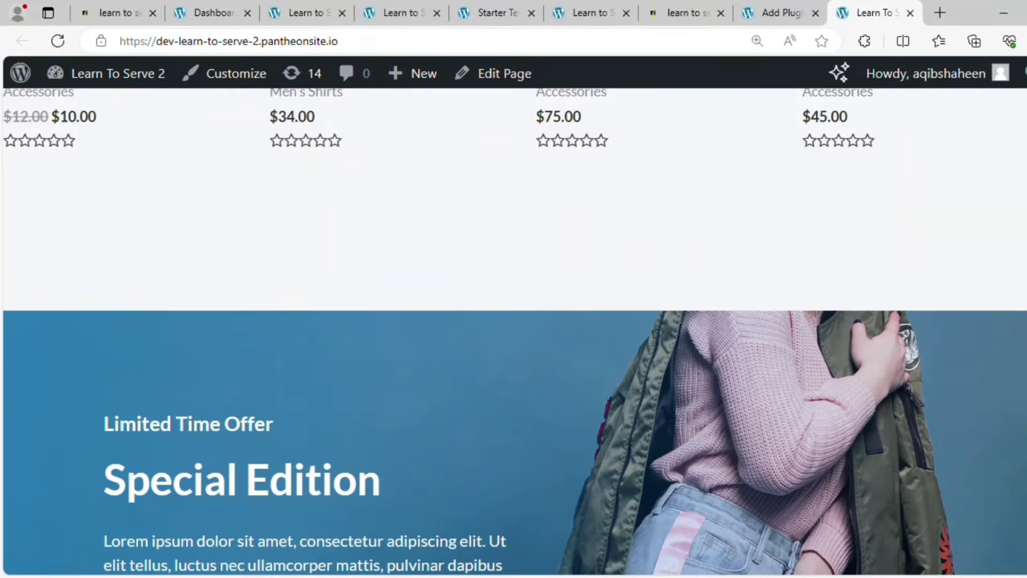
scroll(513, 332, "up", 10)
scroll(513, 332, "down", 3)
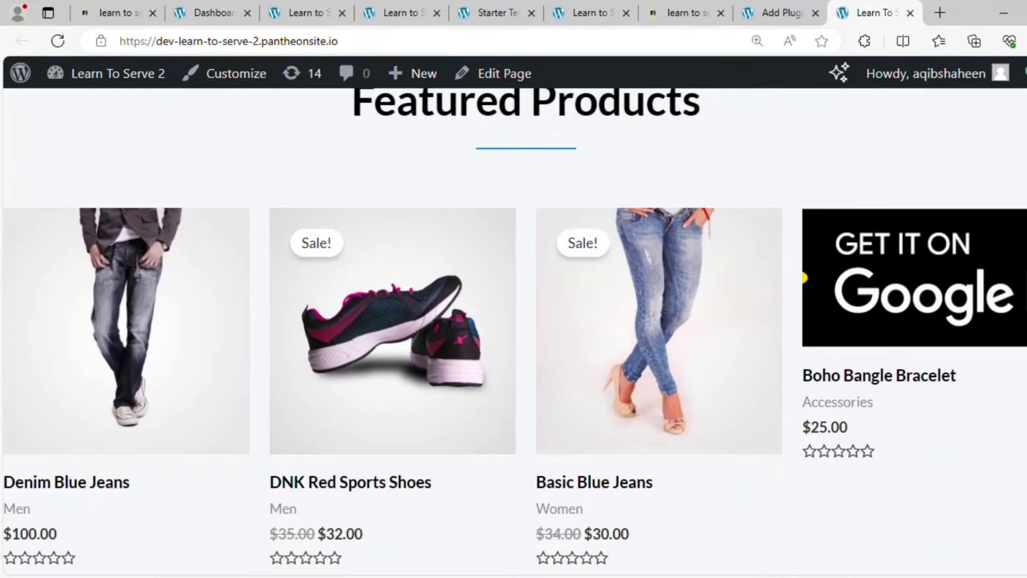
scroll(514, 332, "down", 2)
scroll(513, 332, "up", 1)
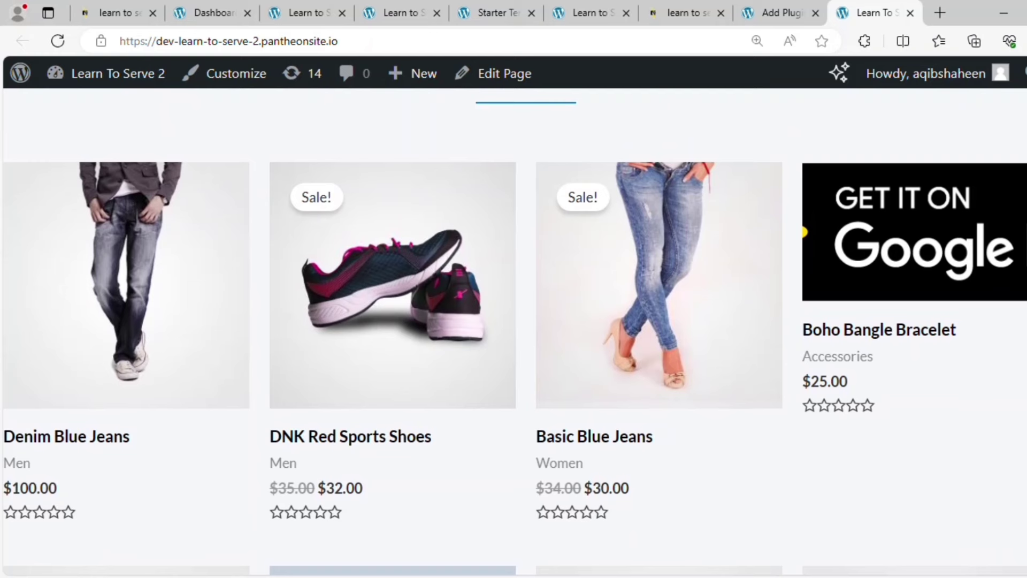
mouse_move(401, 326)
left_click(109, 238)
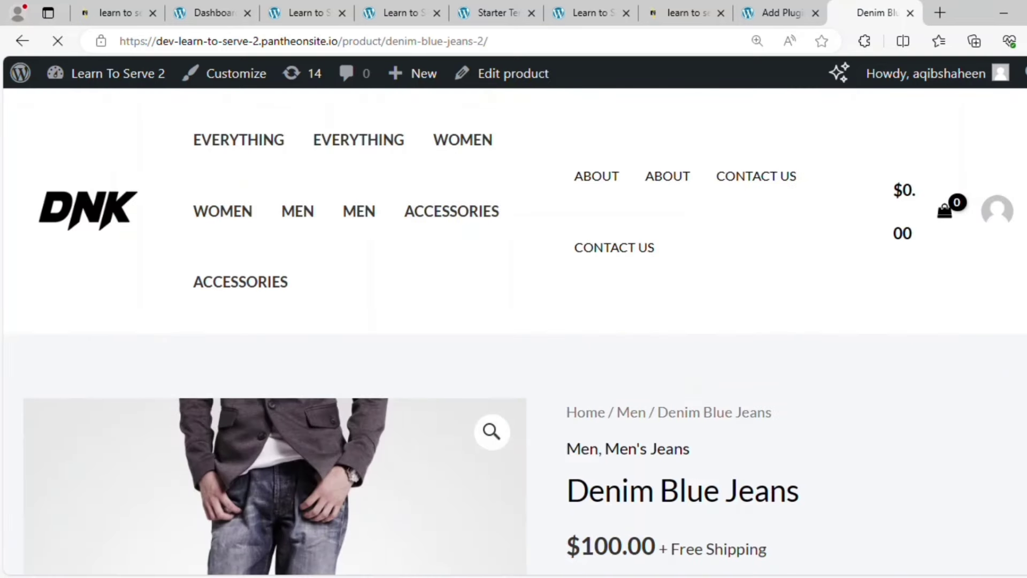
Look over the Denim Blue Jeans product page
scroll(514, 332, "down", 5)
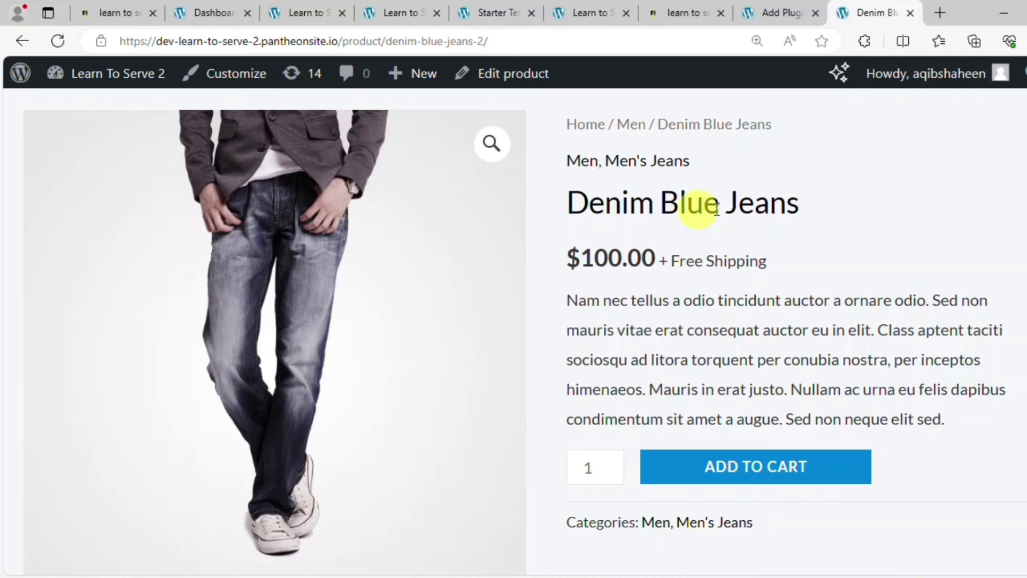
left_click_drag(658, 260, 560, 262)
left_click(657, 256)
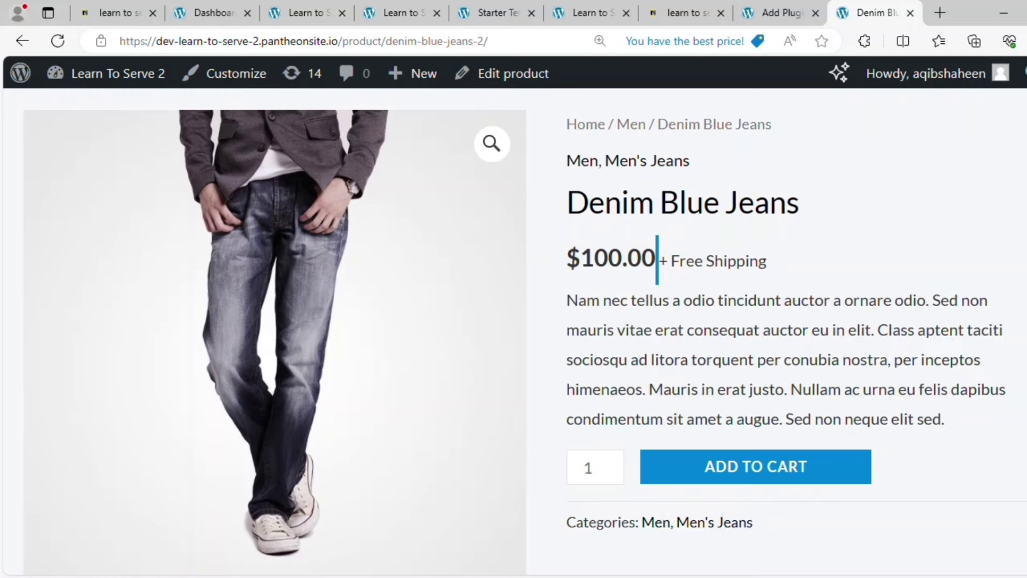
scroll(514, 331, "down", 13)
scroll(513, 331, "up", 18)
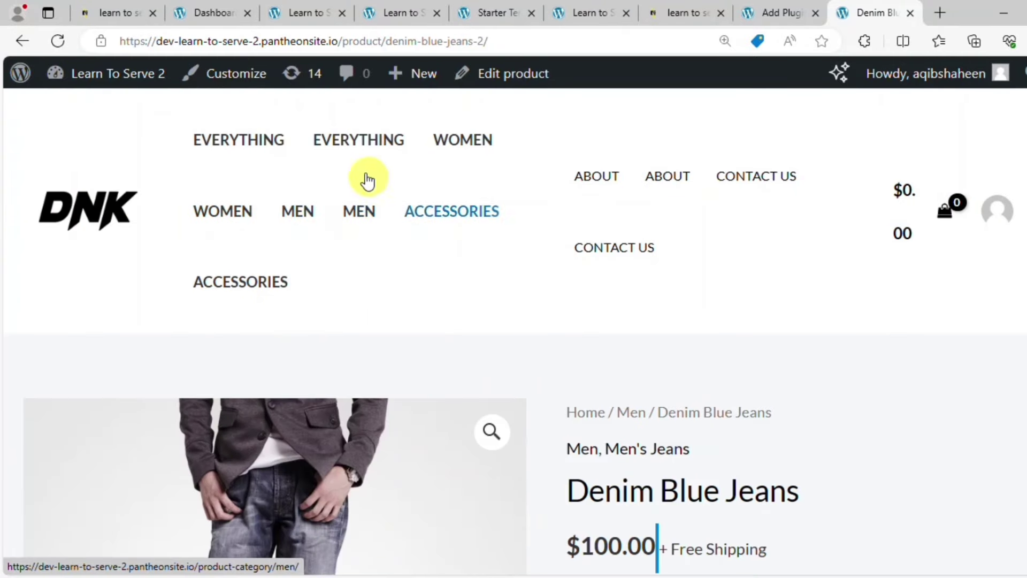
Open the Women product category and launch the Customizer from the admin bar
left_click(468, 141)
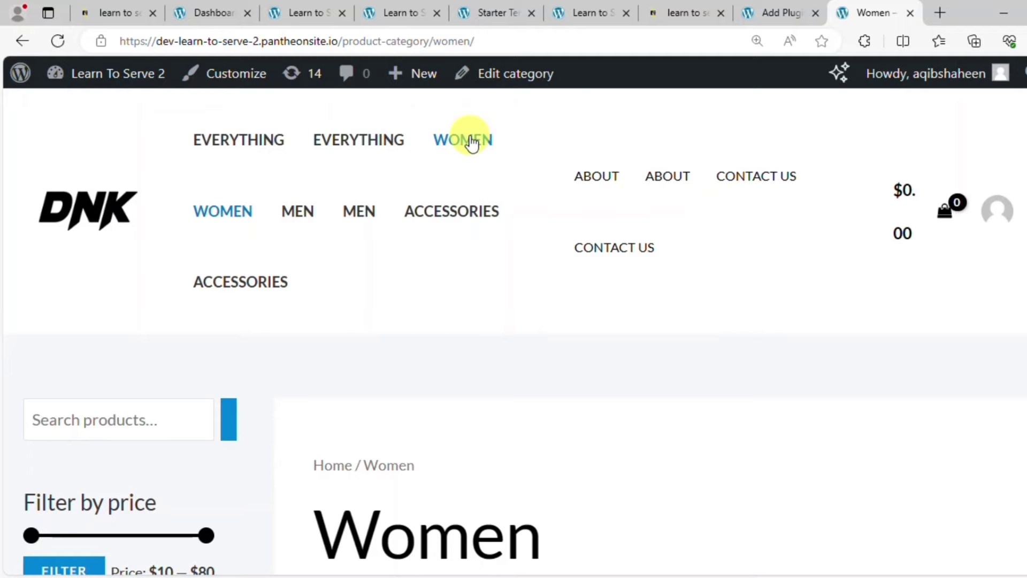
scroll(1010, 114, "down", 4)
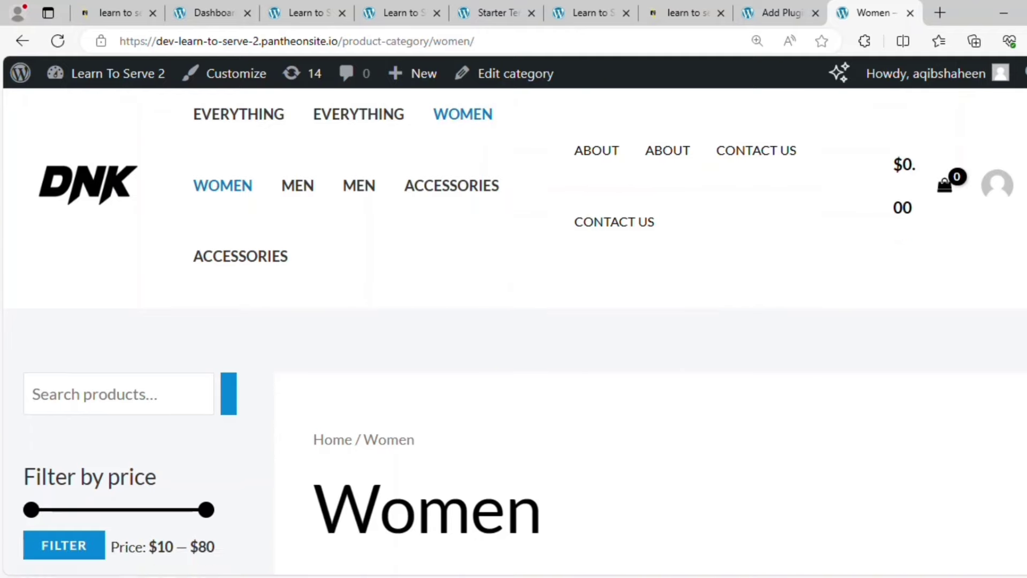
scroll(1011, 115, "up", 4)
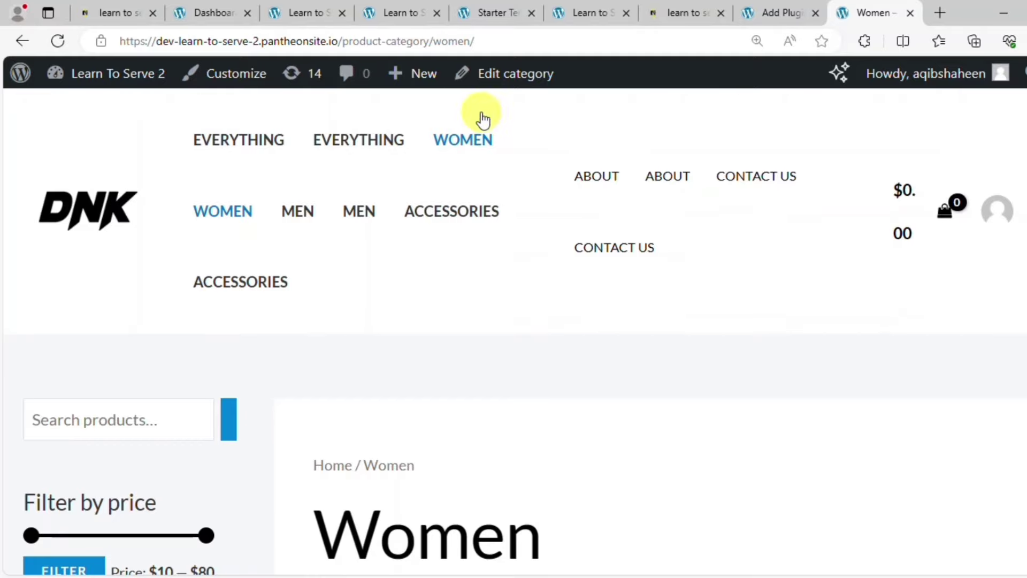
left_click(210, 74)
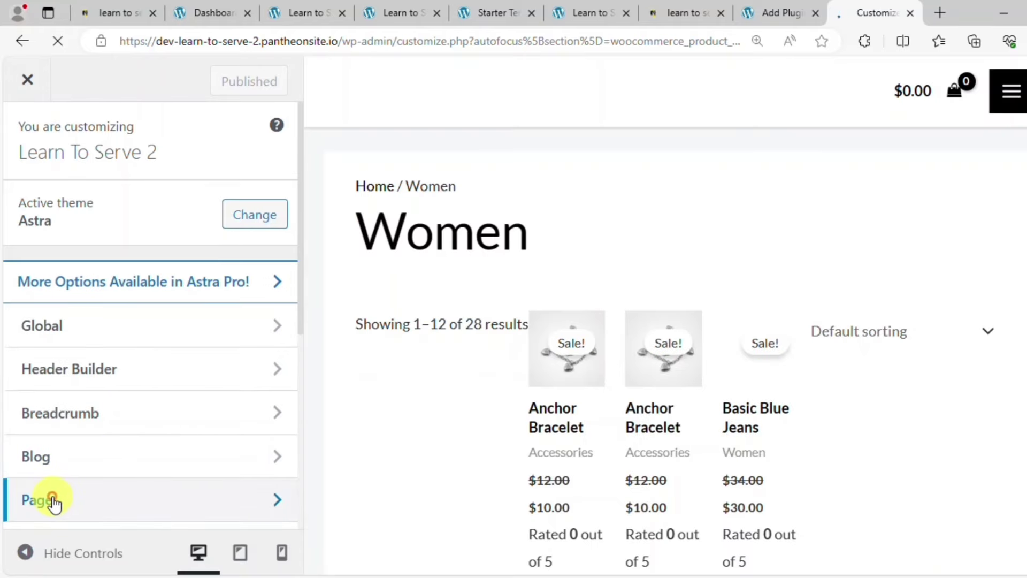
Open WooCommerce Product Catalog settings and toggle Products Title Area on and back off
left_click(51, 498)
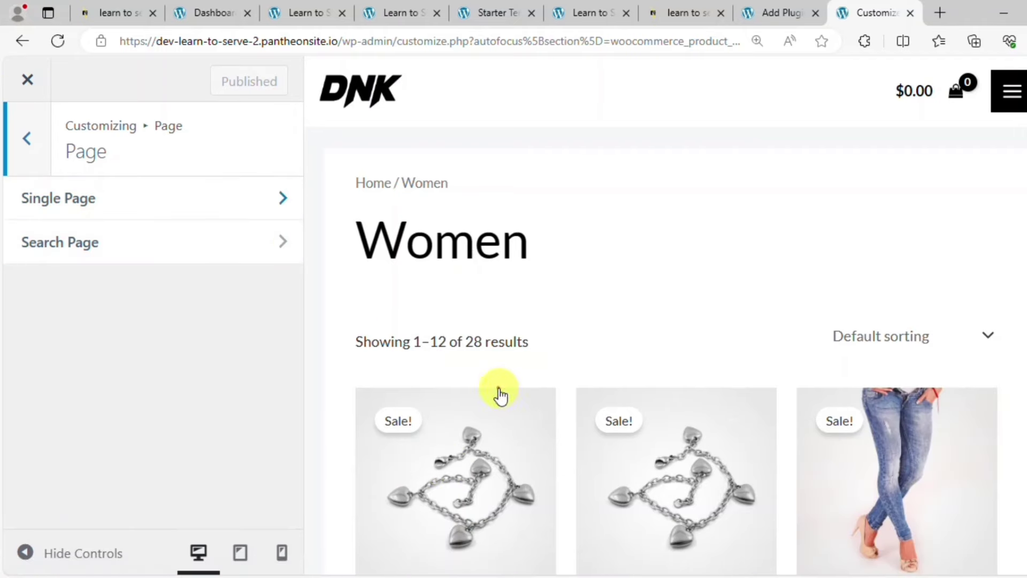
left_click(497, 385)
left_click(855, 443)
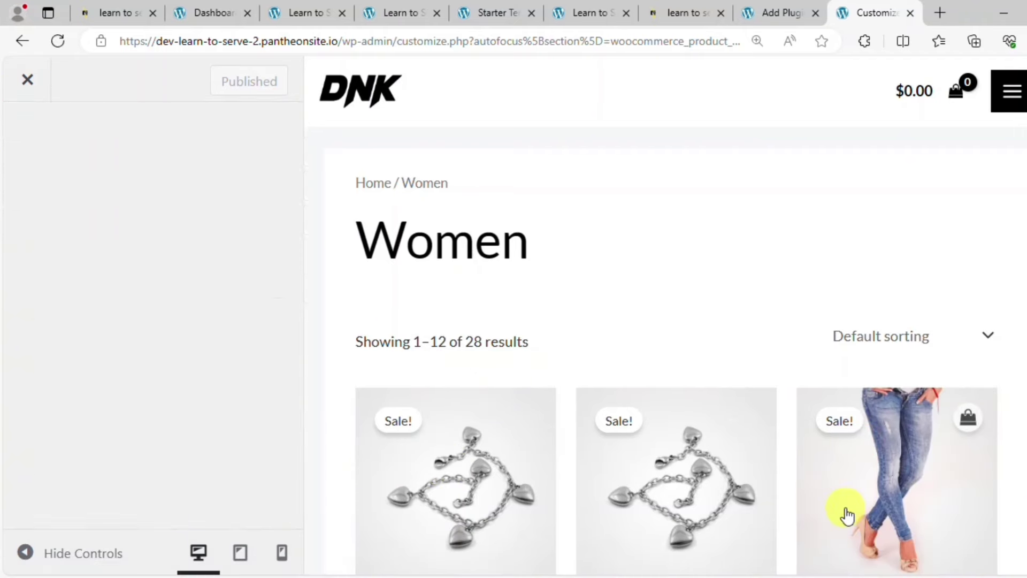
left_click(427, 394)
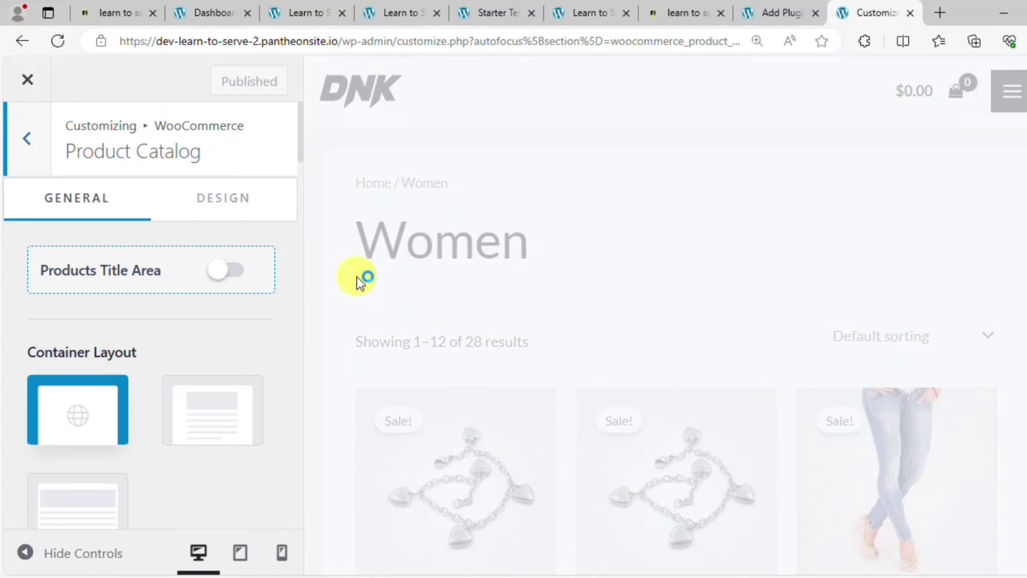
left_click(233, 278)
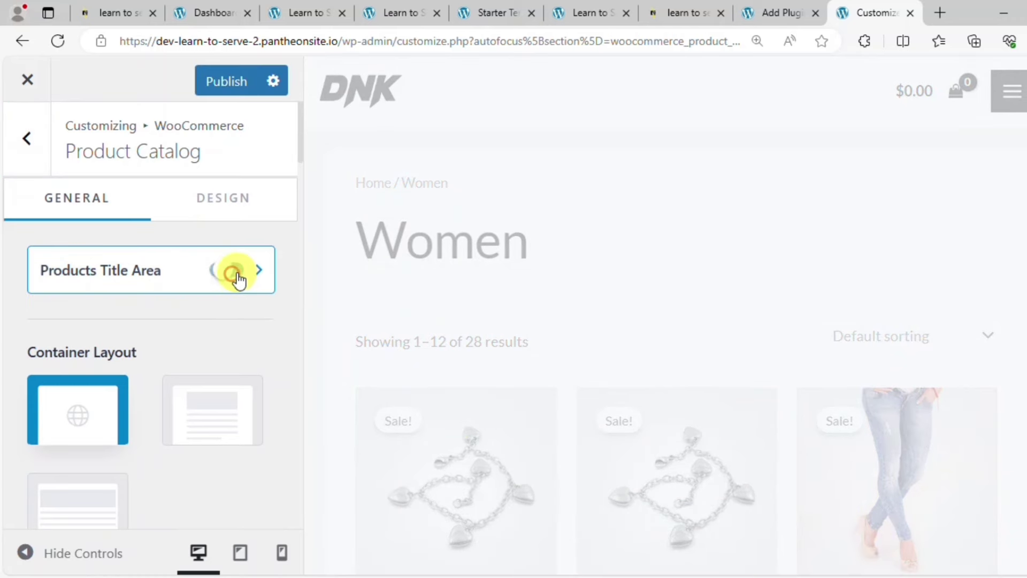
left_click(225, 279)
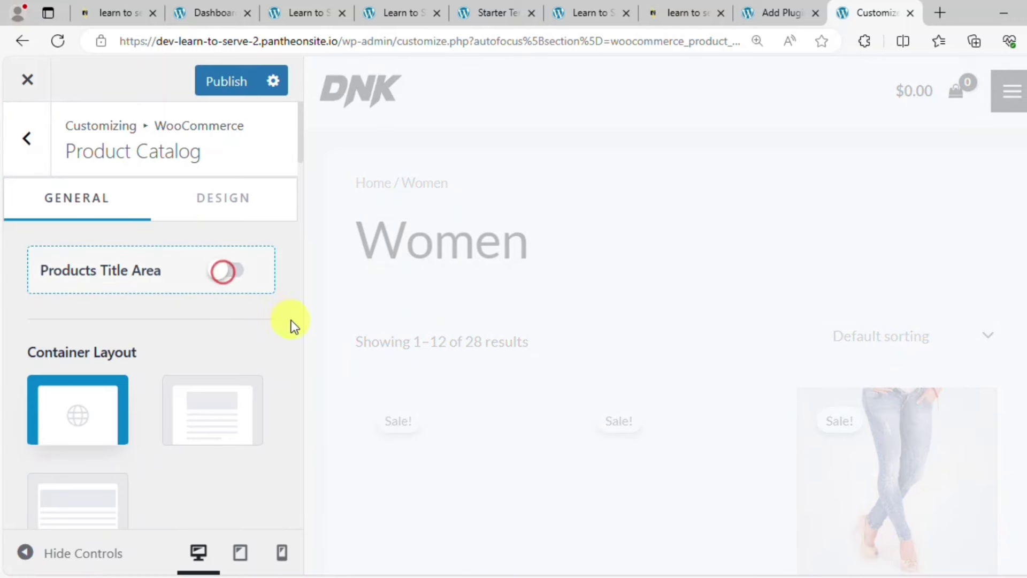
View the catalog Design options, then close the Customizer, discarding unpublished changes
left_click(235, 208)
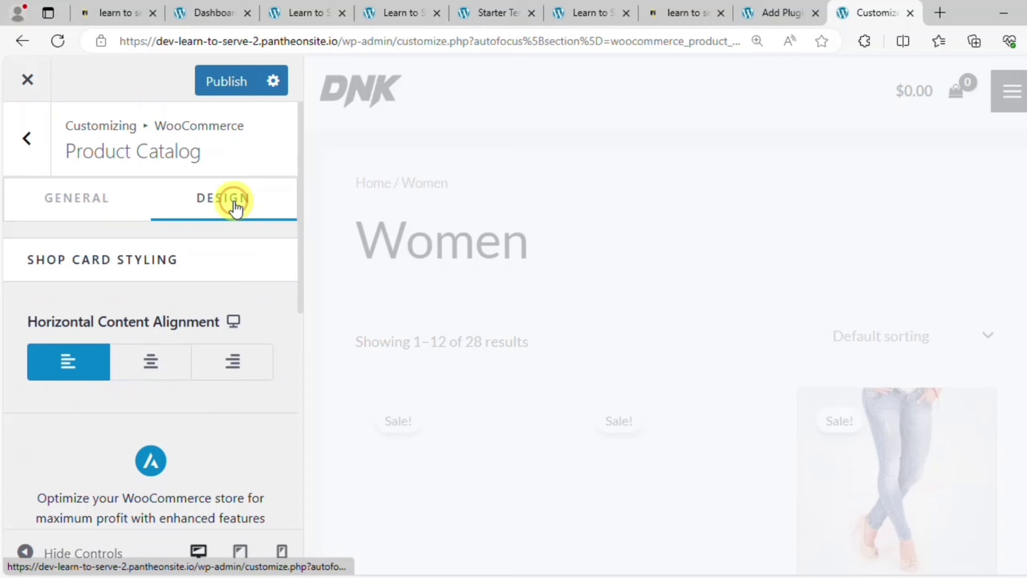
left_click(30, 140)
left_click(30, 138)
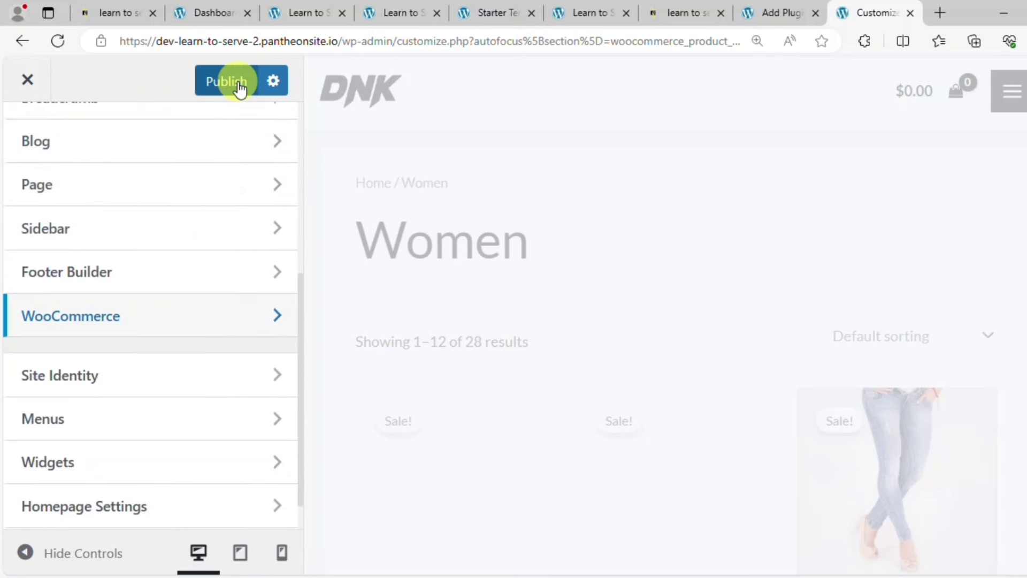
left_click(26, 82)
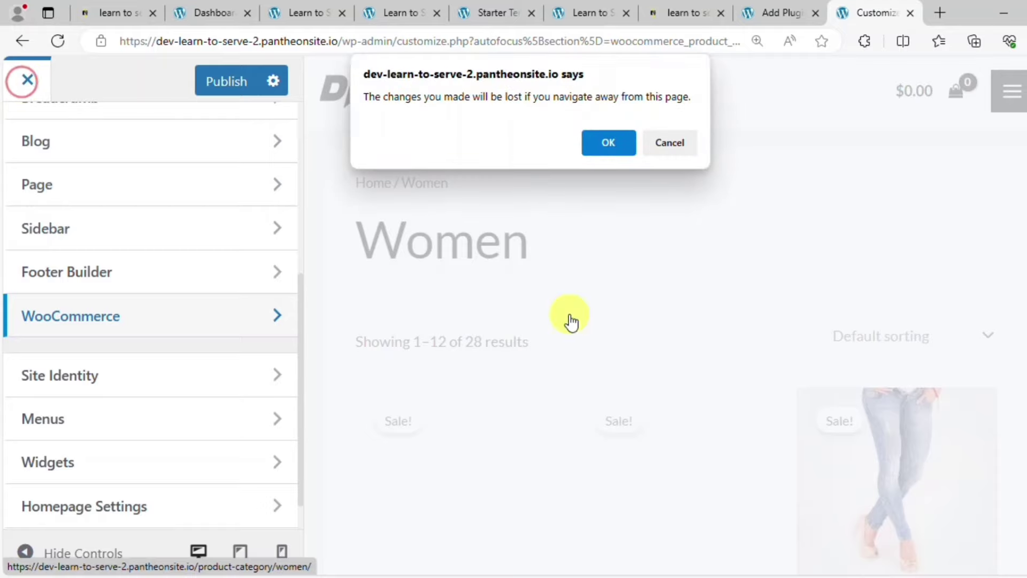
left_click(606, 146)
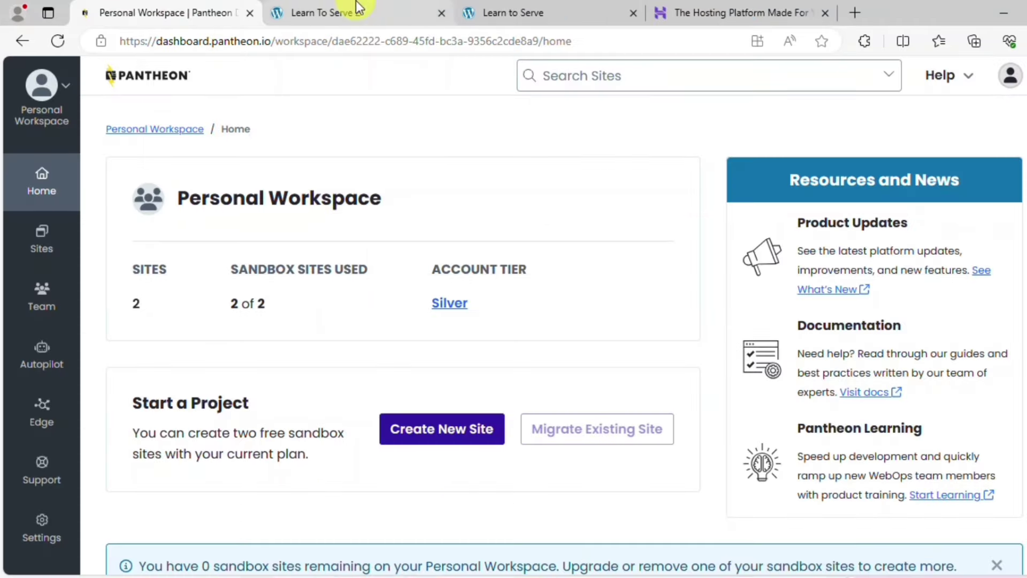
Browse the products on the Learn To Serve 2 DNK store site
left_click(342, 12)
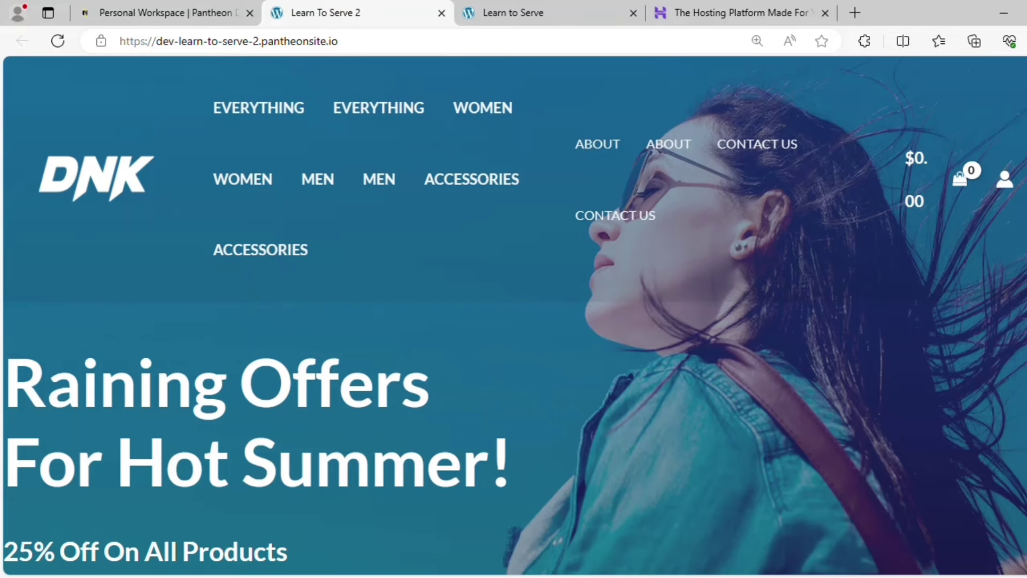
scroll(513, 316, "down", 10)
scroll(513, 315, "up", 6)
scroll(513, 315, "down", 10)
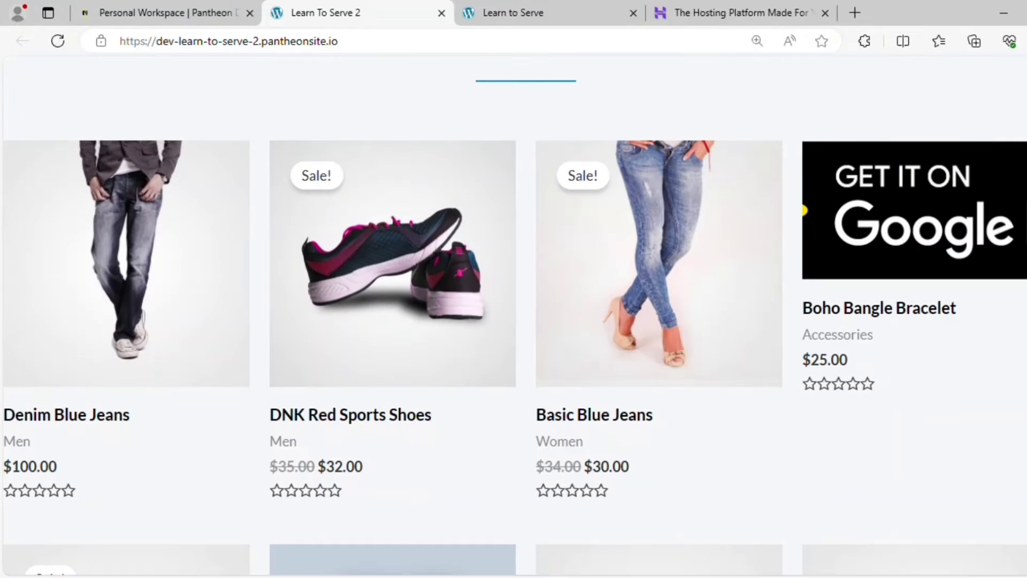
scroll(809, 264, "down", 6)
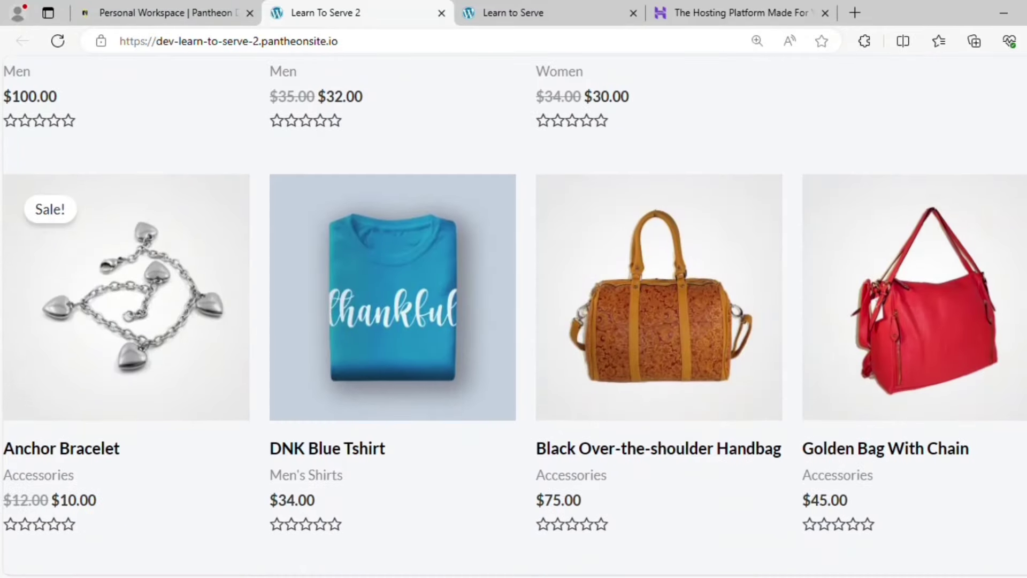
Switch to the Learn to Serve site, then open a new browser tab
left_click(524, 12)
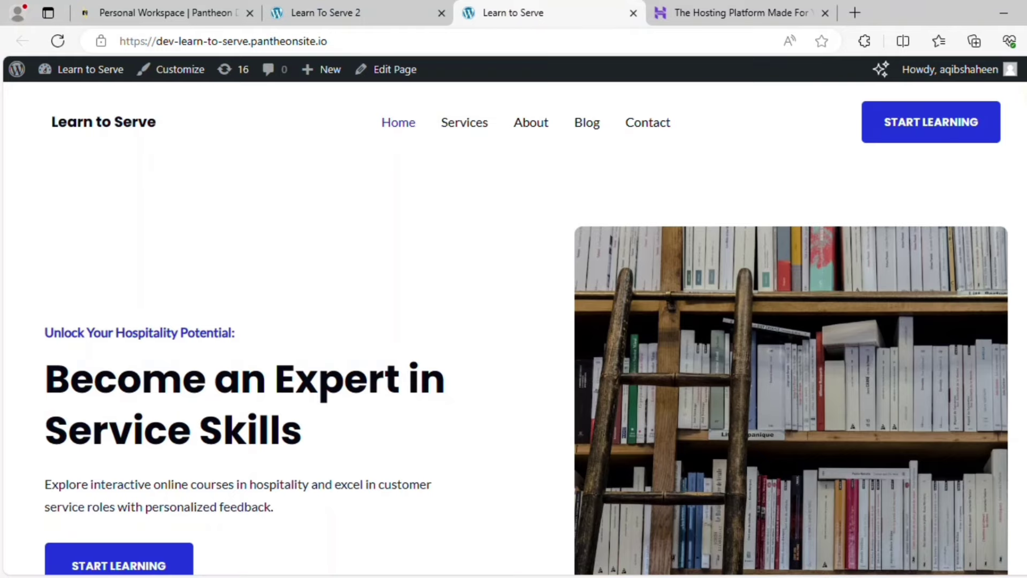
mouse_move(1023, 98)
left_mouse_down()
mouse_move(1024, 283)
mouse_move(1024, 98)
left_mouse_up()
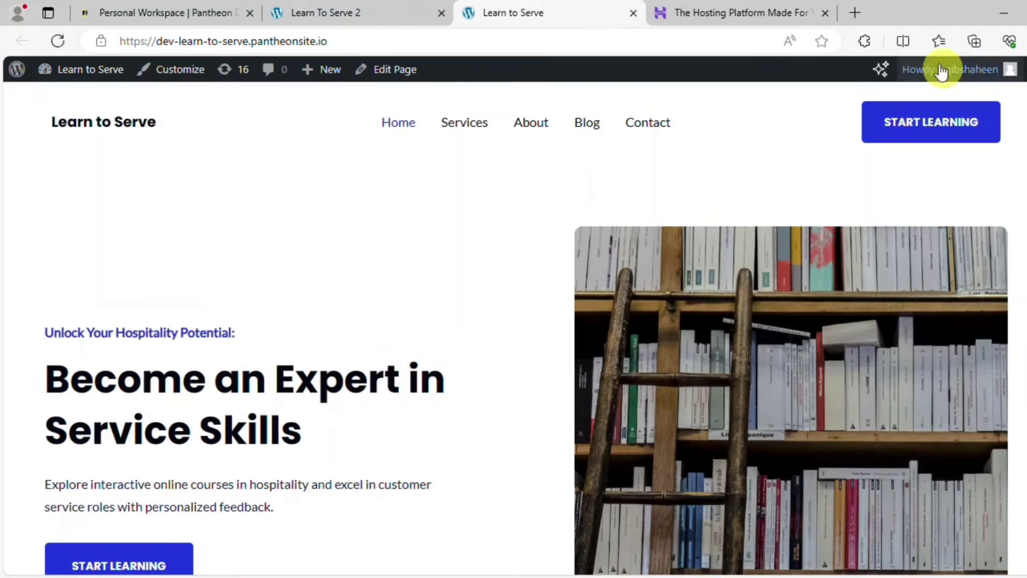
left_click(856, 14)
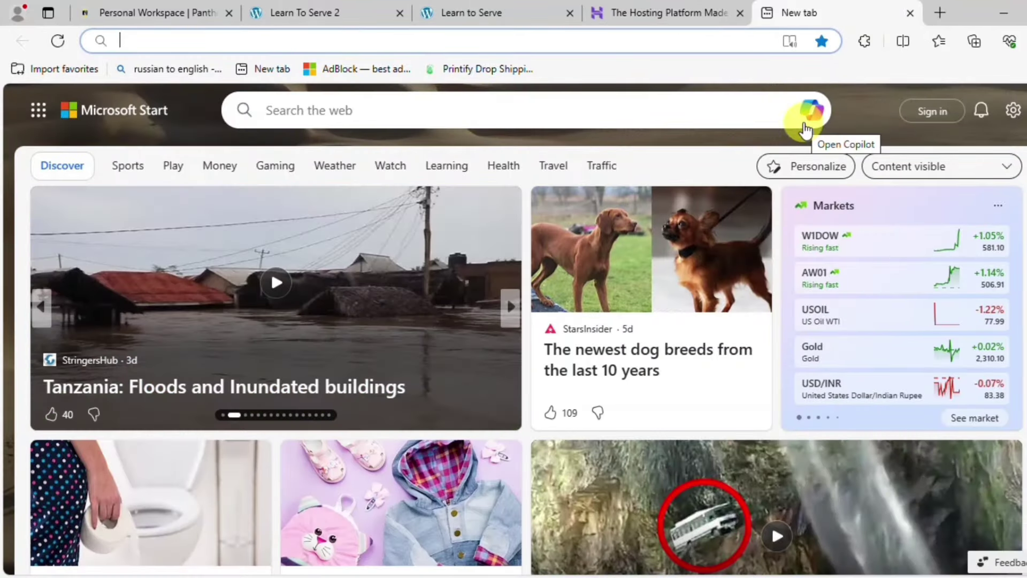
Search Bing for best educational institute in Rawalpindi and open AGT Institute's website
type("g")
key("BackSpace")
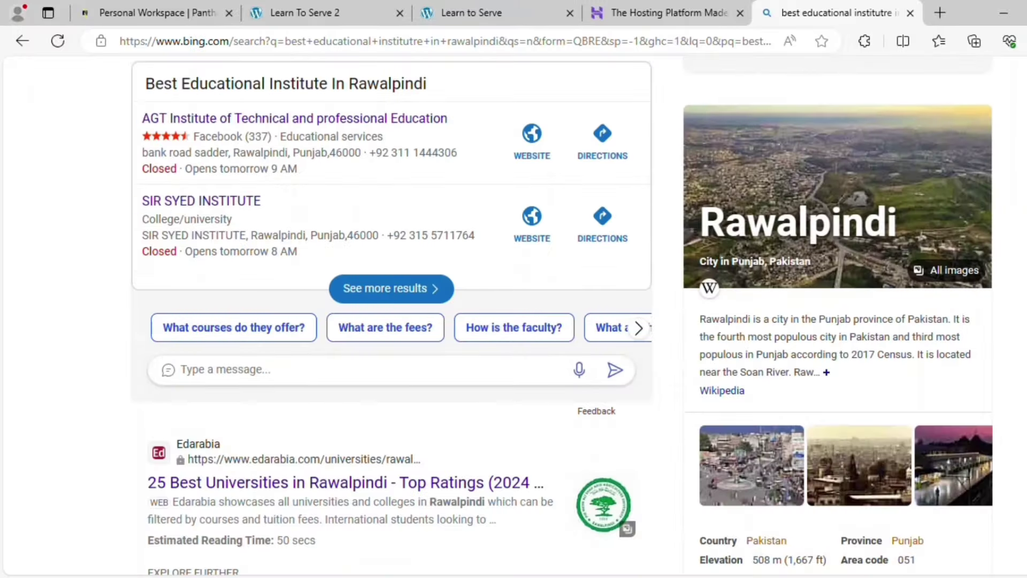
scroll(514, 320, "down", 1)
scroll(986, 142, "up", 3)
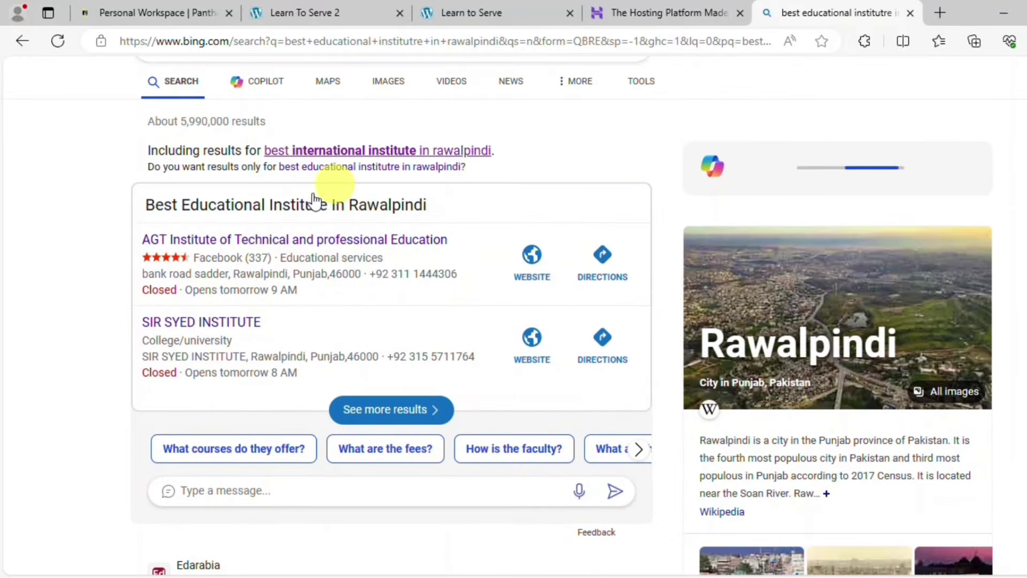
left_click(345, 240)
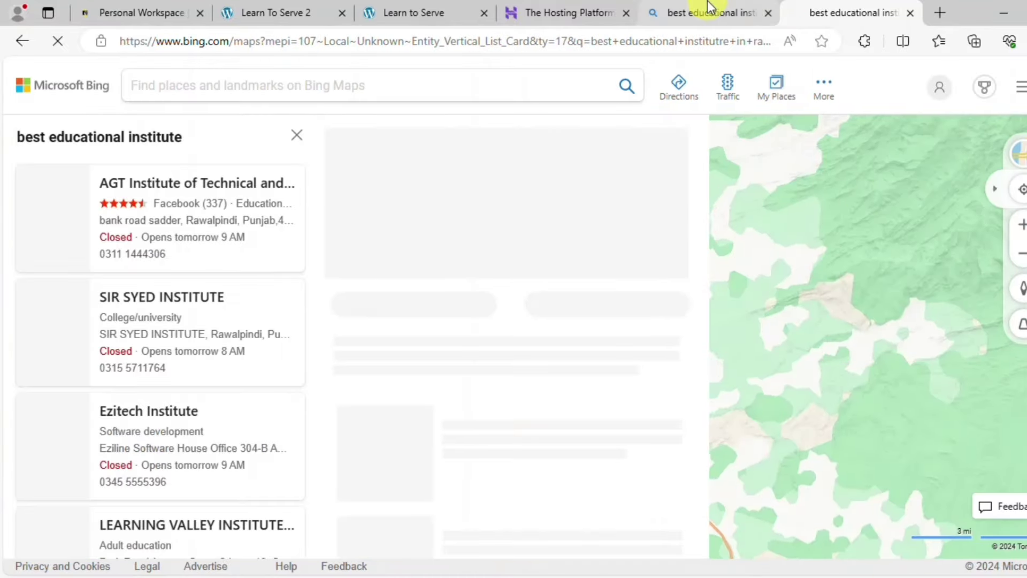
left_click(707, 8)
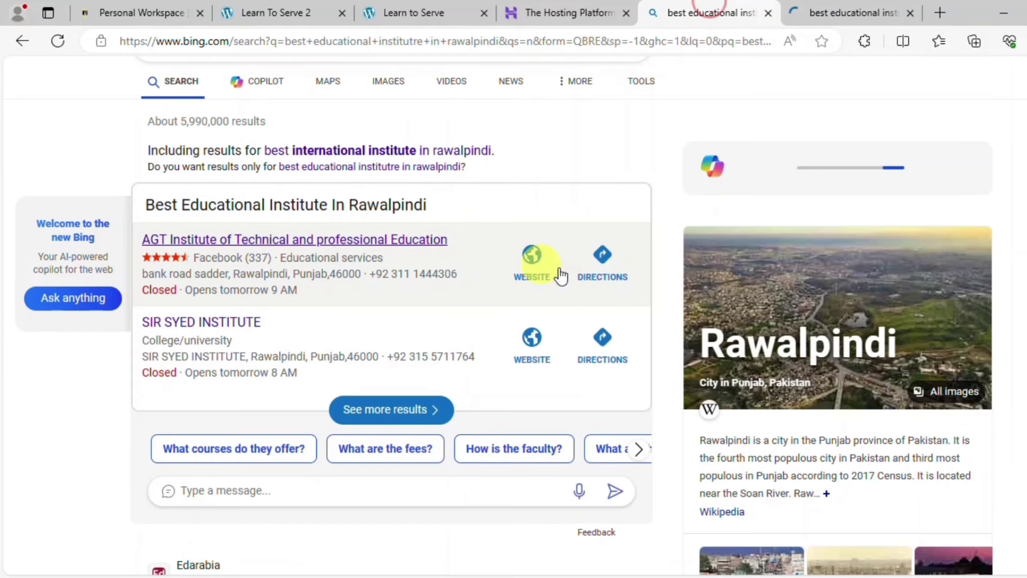
left_click(532, 265)
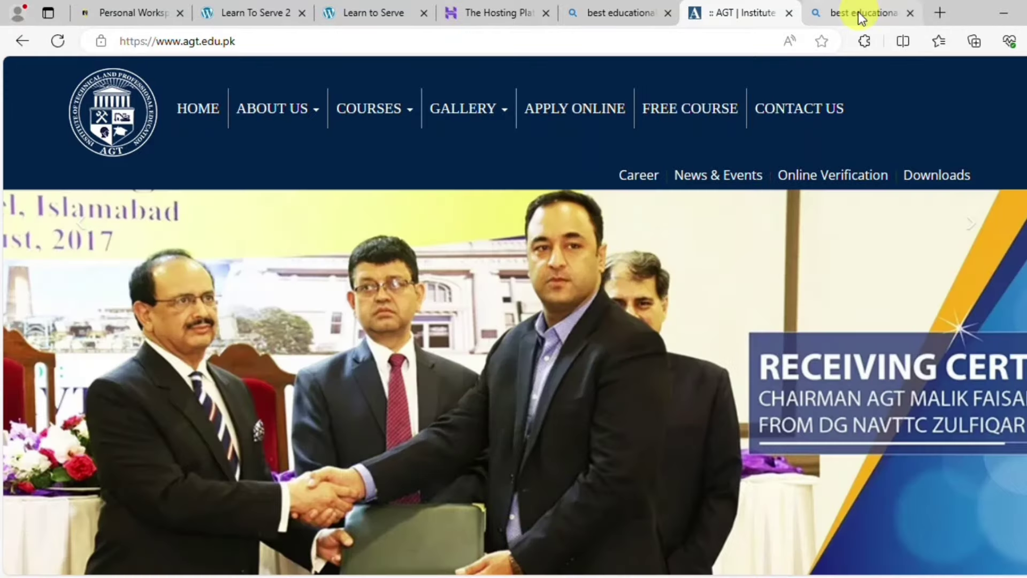
Show Ezitech Institute's details on the Maps listing, then return to Learn to Serve
left_click(858, 11)
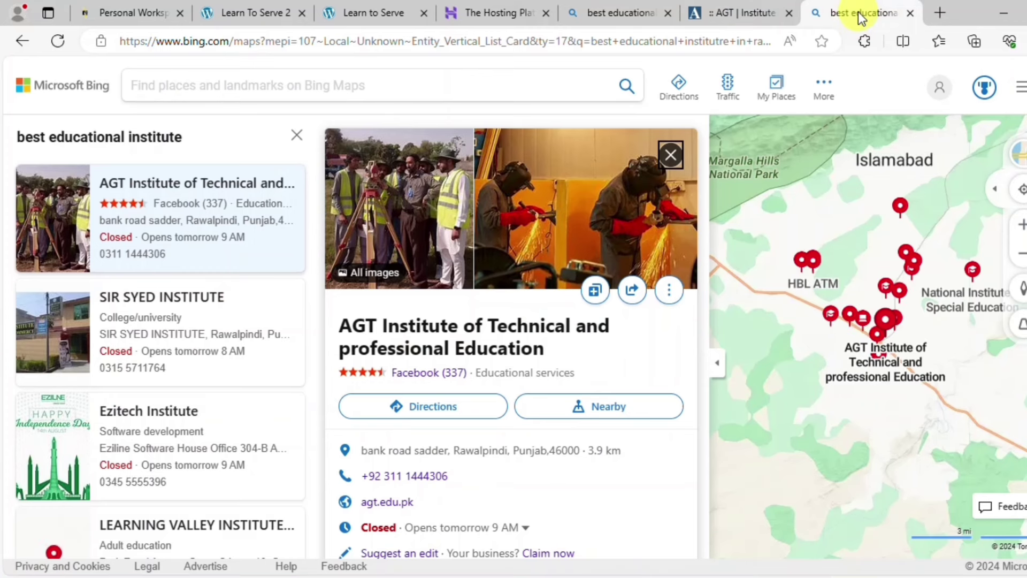
left_click(142, 413)
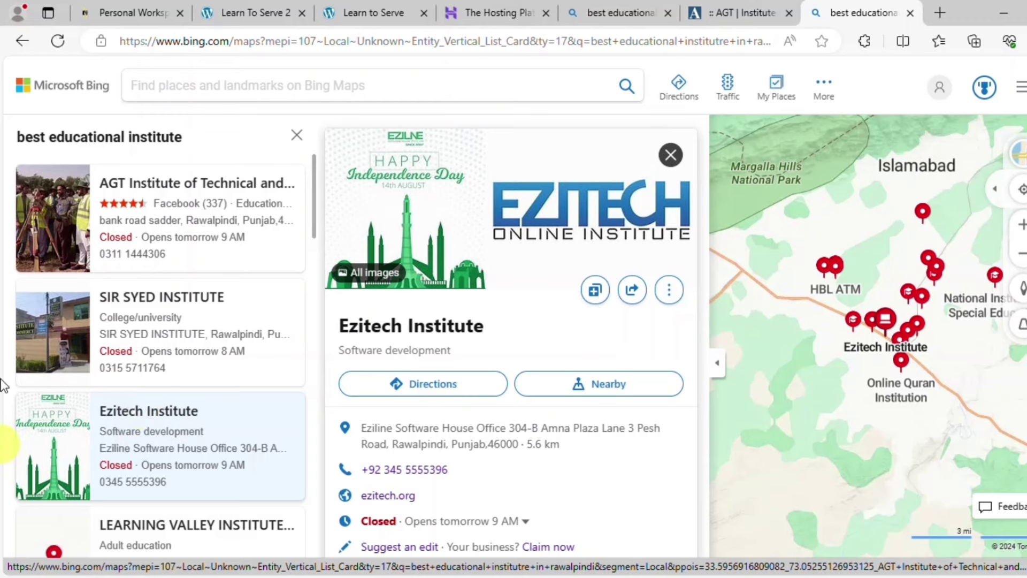
left_click(379, 17)
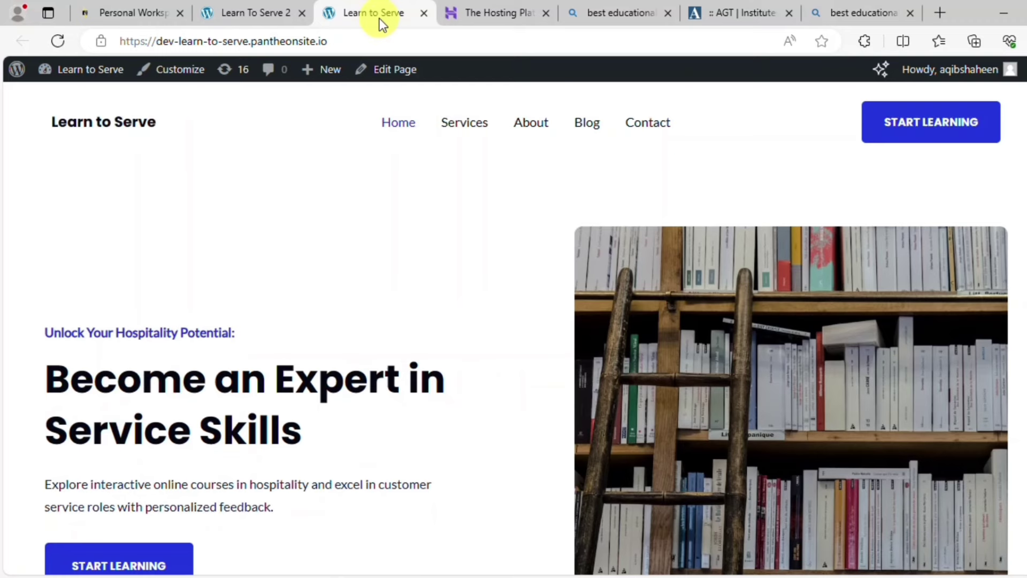
Look over the Hostinger offer, selecting its heading and monthly price text
left_click(226, 12)
left_click(483, 14)
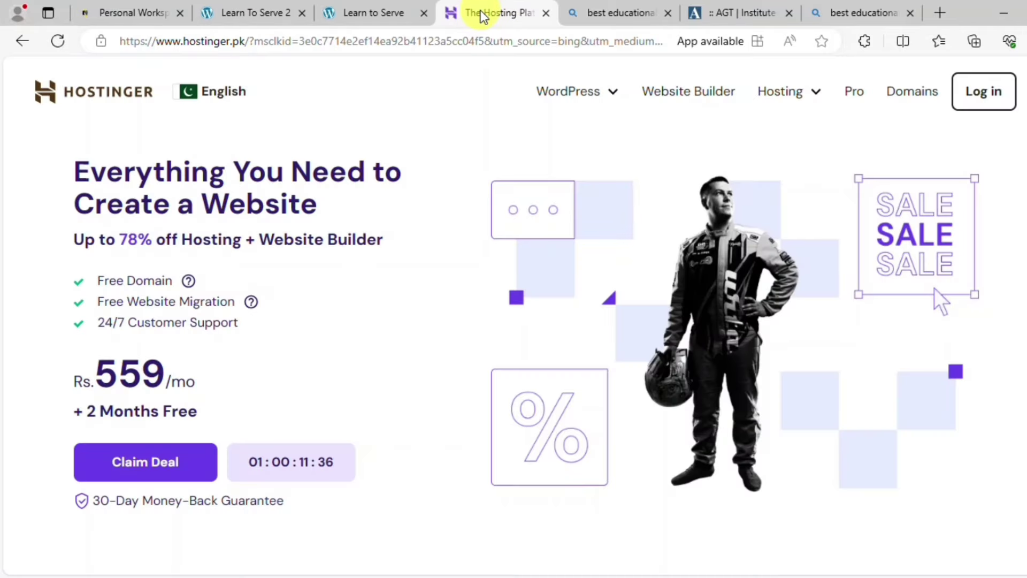
left_click_drag(203, 369, 69, 367)
left_click_drag(356, 365, 357, 24)
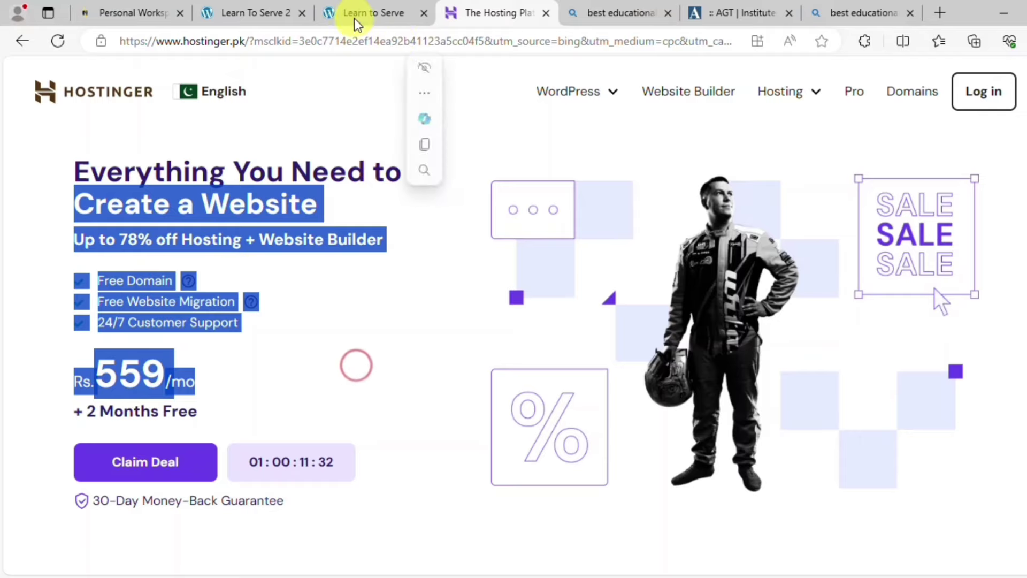
Glance at the Learn to Serve site, then scroll through the DNK store site
left_click(356, 21)
left_click(232, 12)
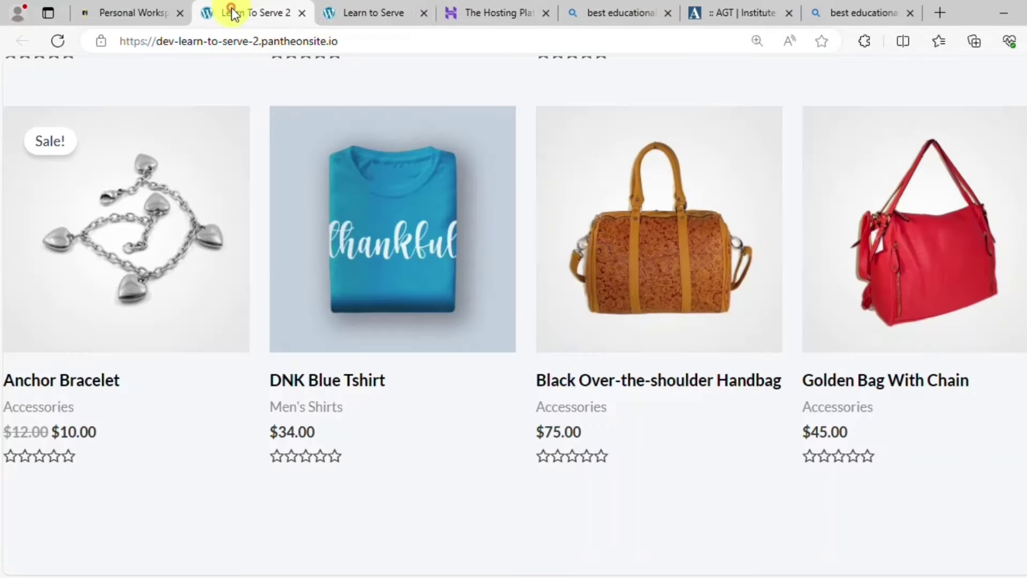
scroll(1015, 137, "up", 5)
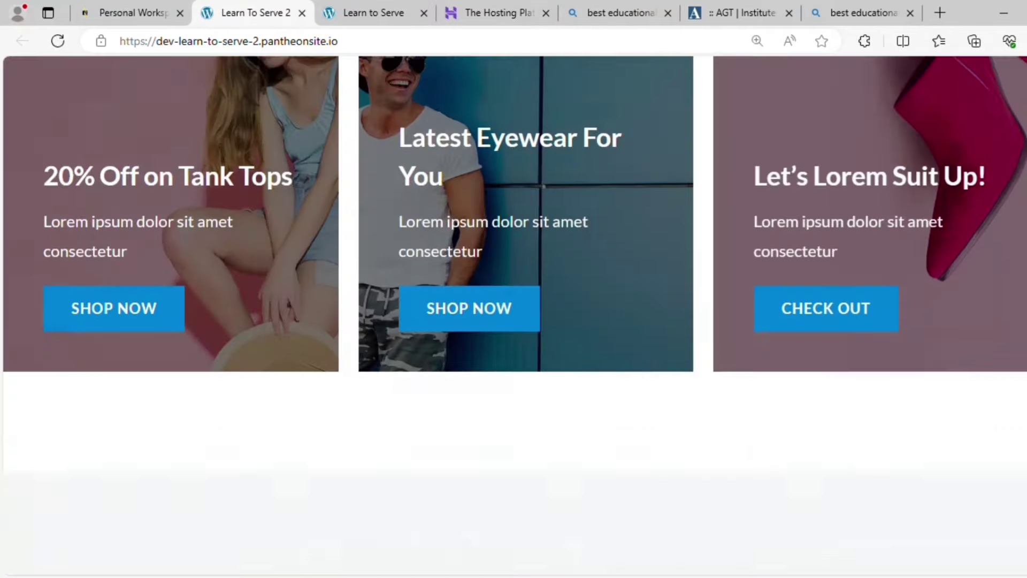
scroll(515, 316, "down", 15)
scroll(515, 316, "up", 10)
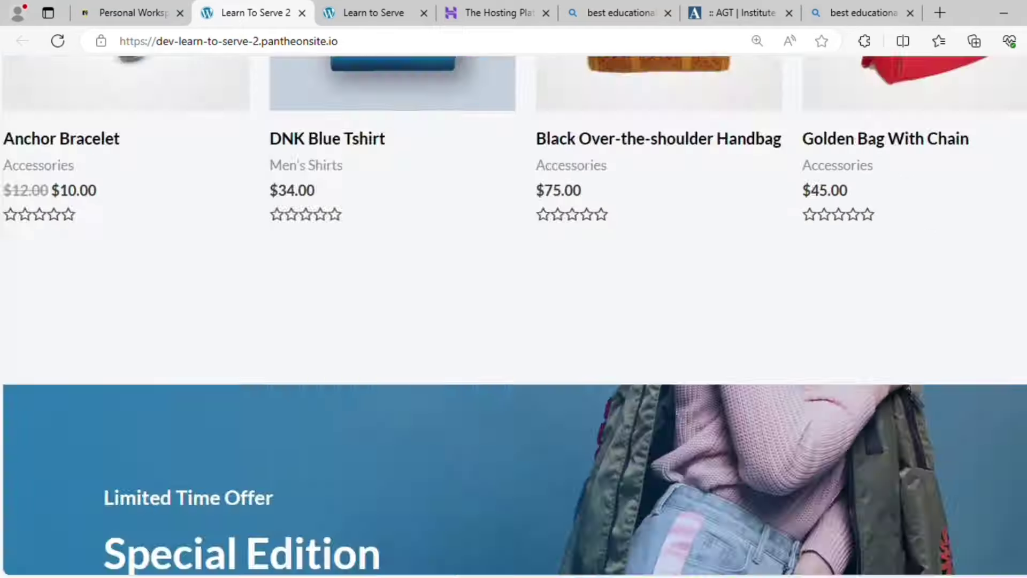
scroll(515, 316, "up", 10)
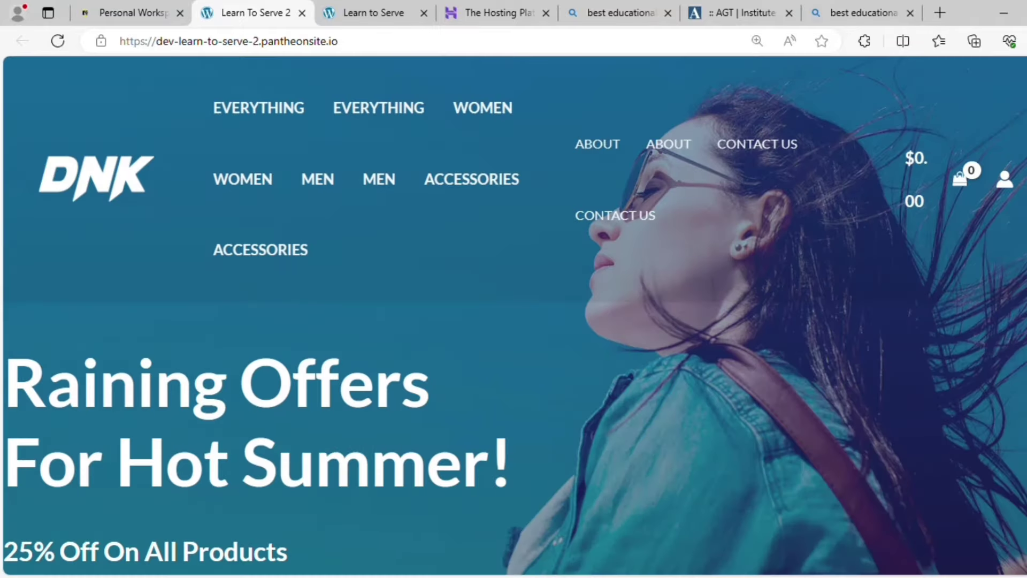
scroll(633, 253, "down", 20)
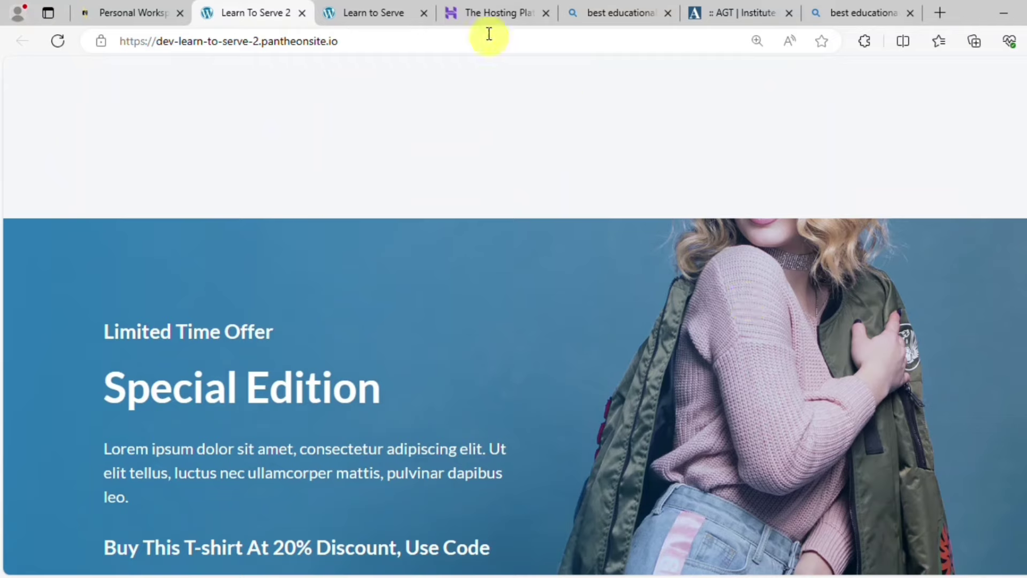
Clear the selection on the Rs.559/mo Hostinger offer and return to Pantheon's Personal Workspace
left_click(485, 16)
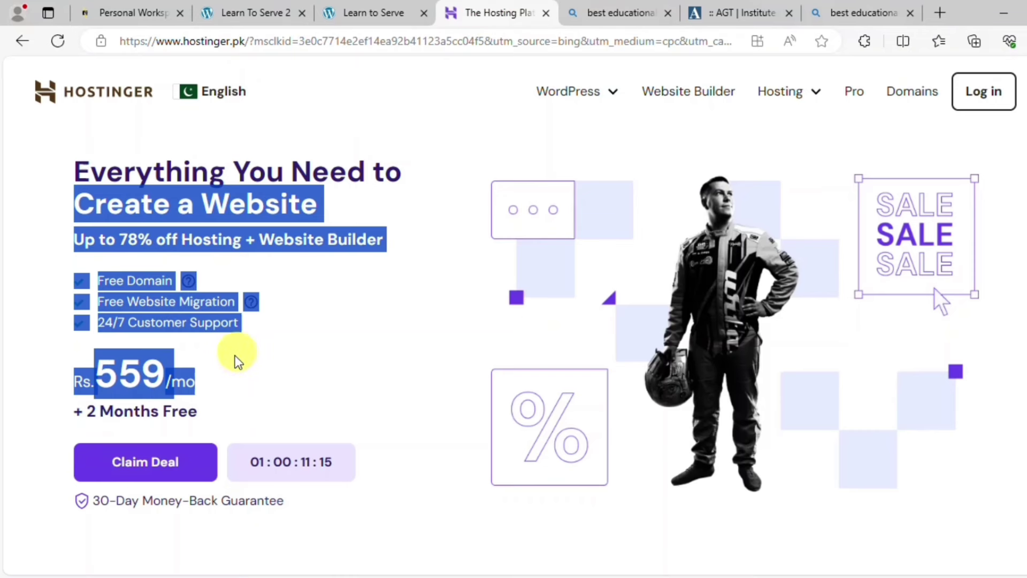
left_click(228, 375)
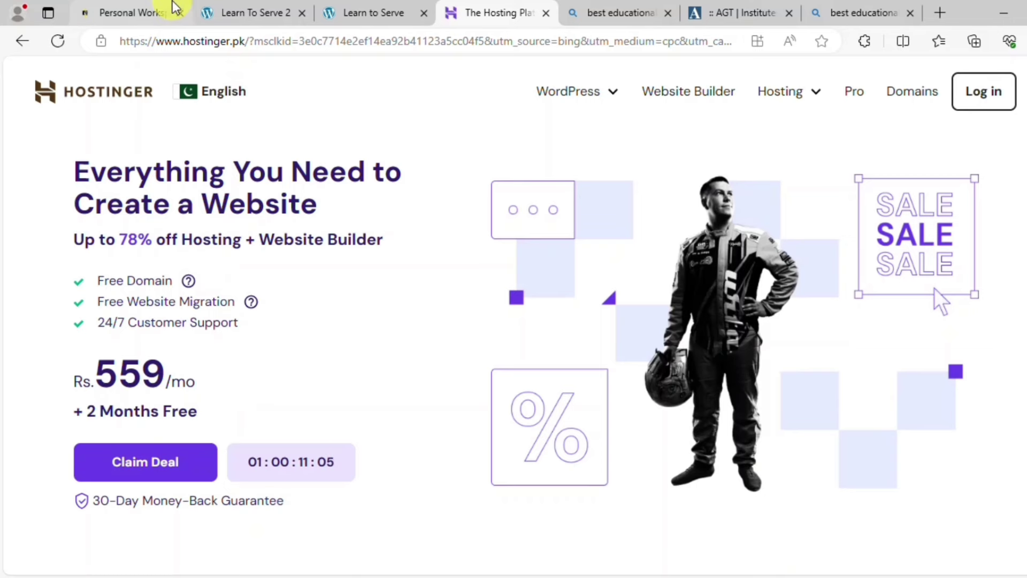
left_click(143, 11)
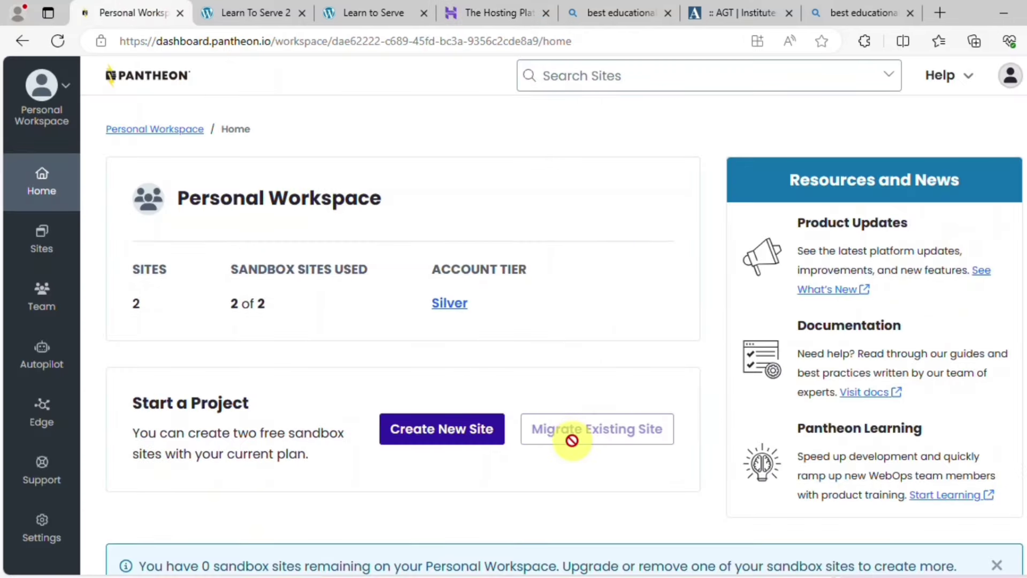
Check the Learn to Serve site's web address, then return to the Pantheon Personal Workspace
left_click(641, 429)
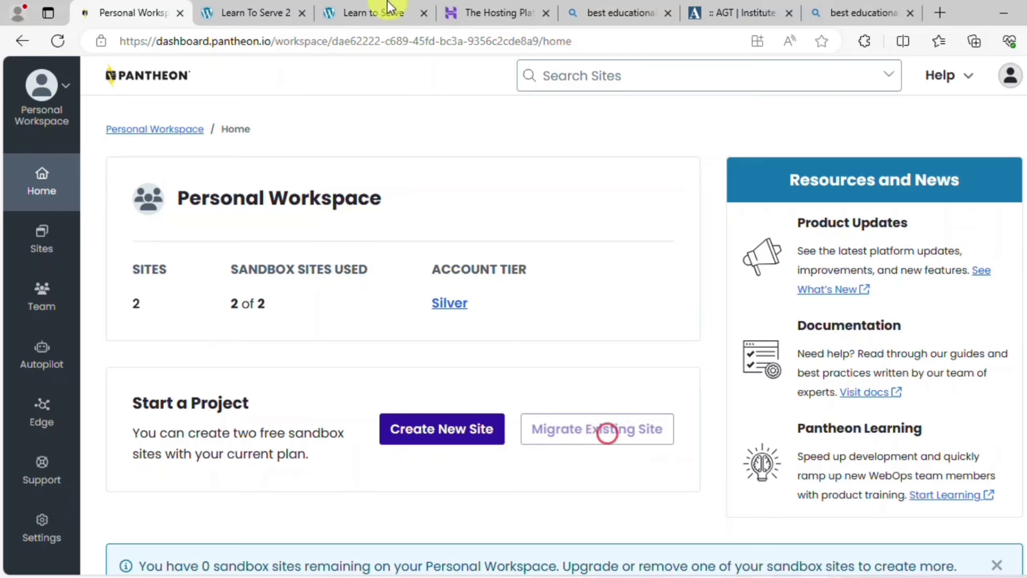
left_click(357, 15)
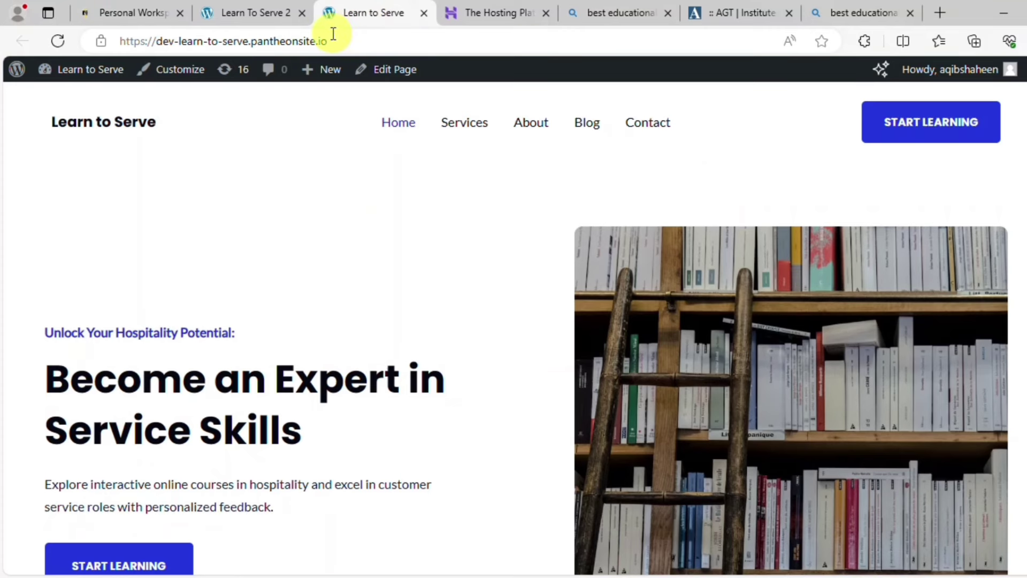
left_click_drag(328, 41, 387, 37)
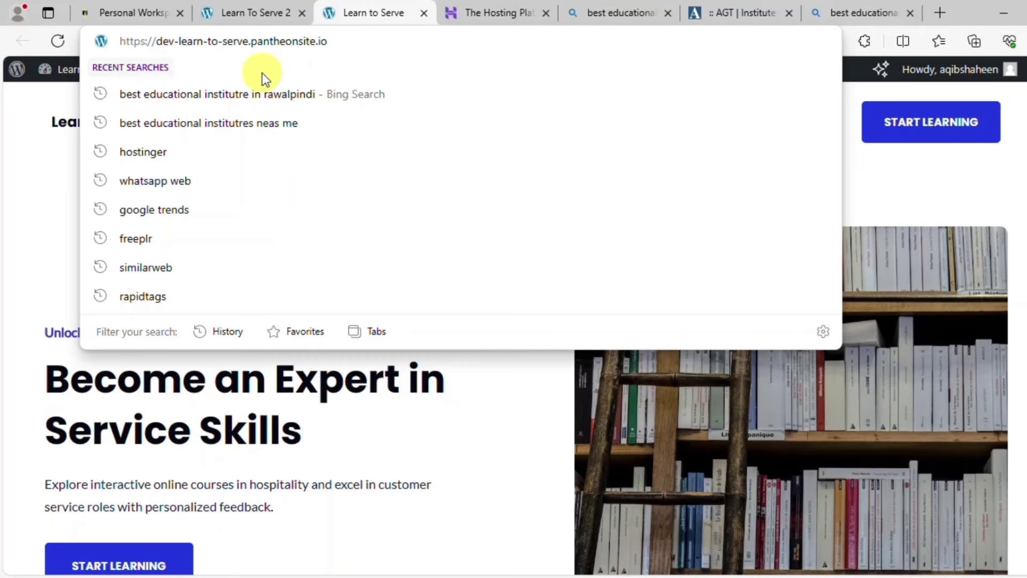
left_click(545, 12)
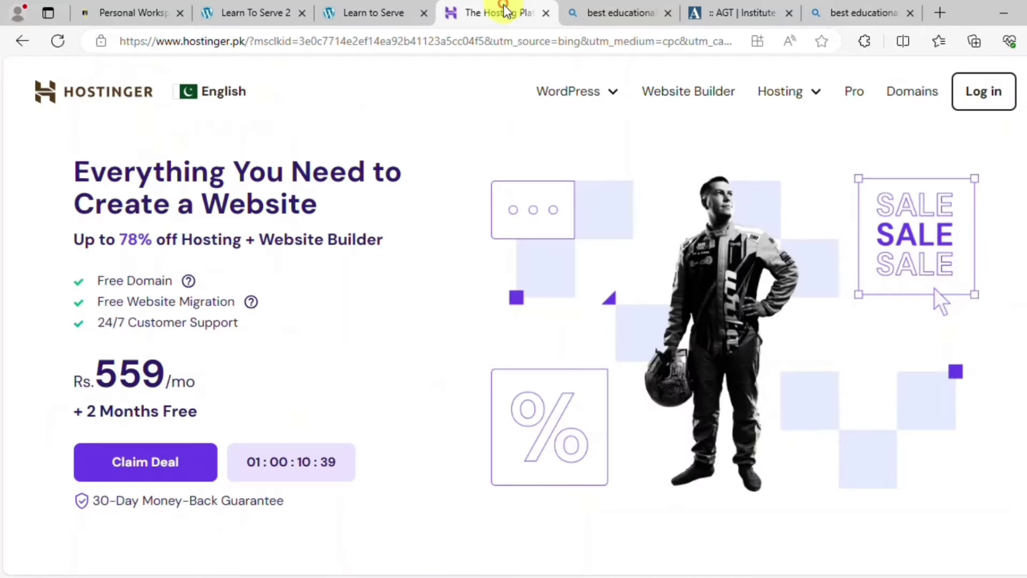
left_click(95, 18)
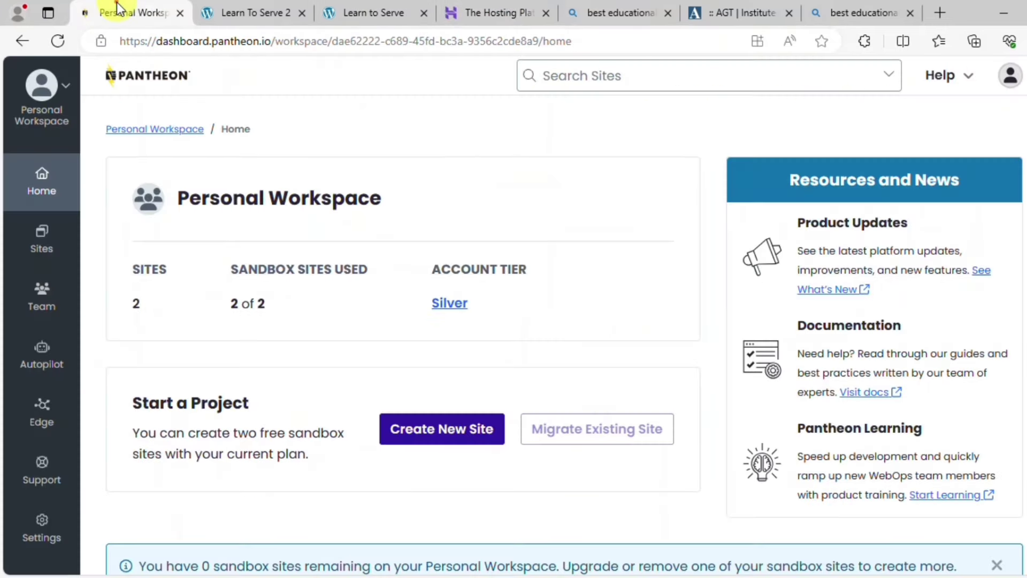
Review the Silver account's Billing Subscriptions page, then go back to the DNK store site
left_click(587, 427)
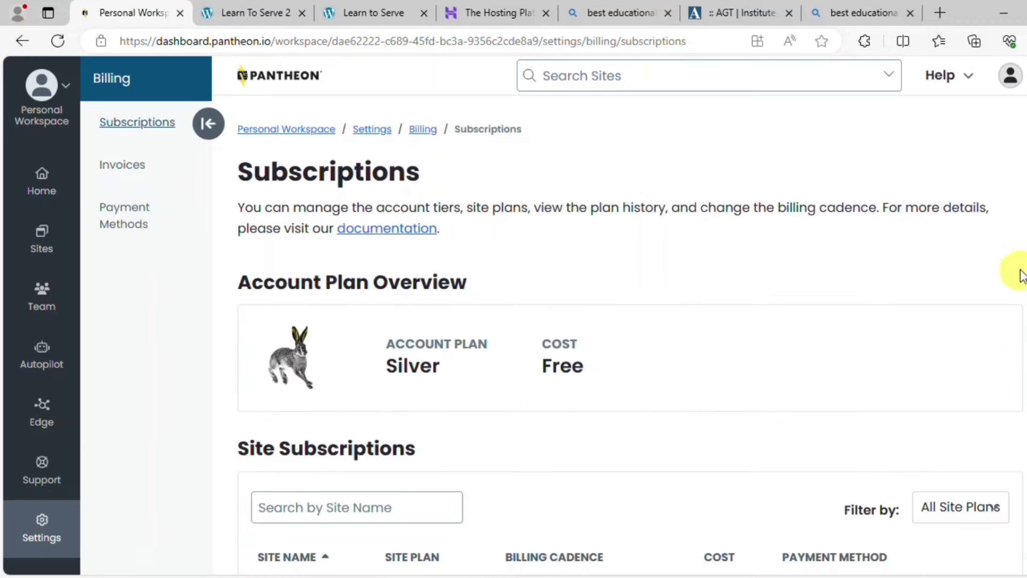
scroll(1022, 267, "down", 2)
scroll(486, 284, "up", 2)
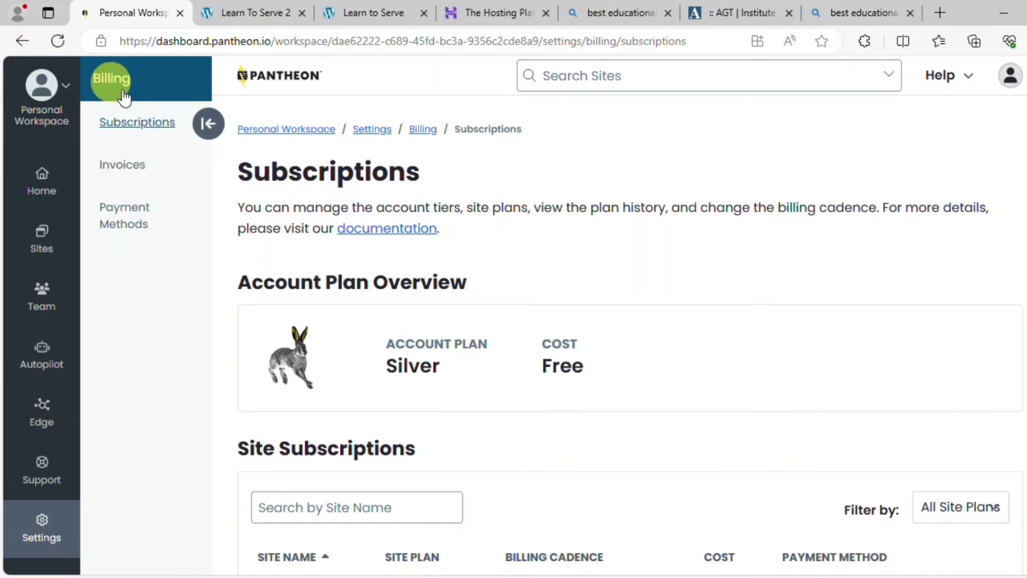
left_click(131, 124)
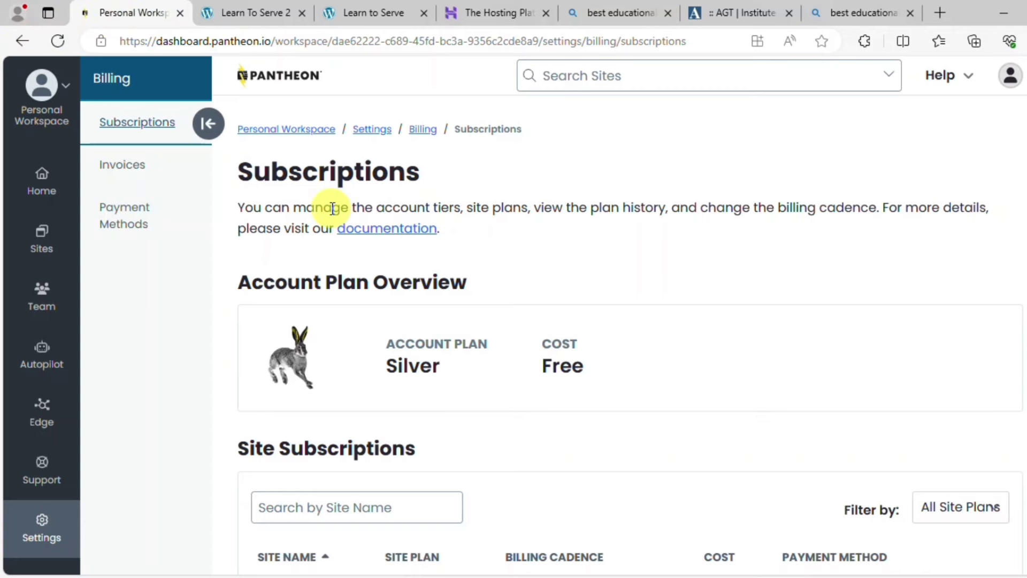
left_click(272, 11)
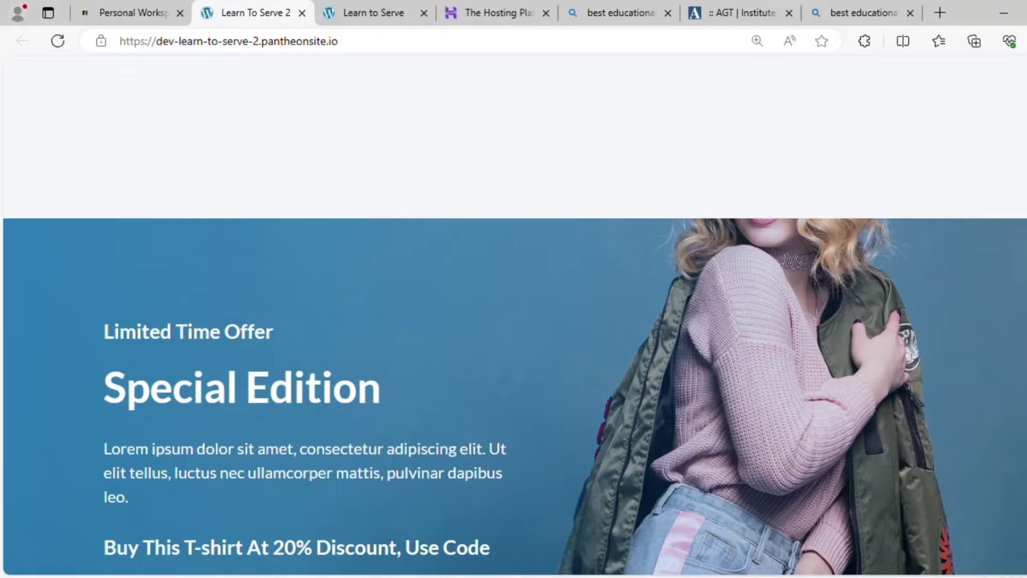
scroll(1025, 91, "down", 15)
scroll(513, 315, "up", 10)
scroll(514, 316, "down", 5)
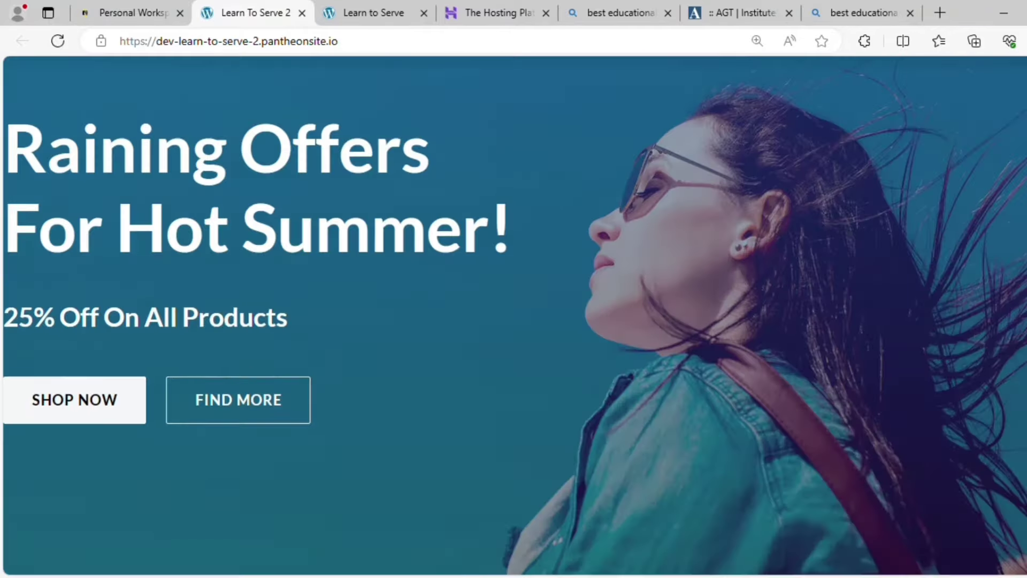
scroll(513, 316, "up", 10)
scroll(514, 315, "down", 5)
scroll(513, 316, "up", 12)
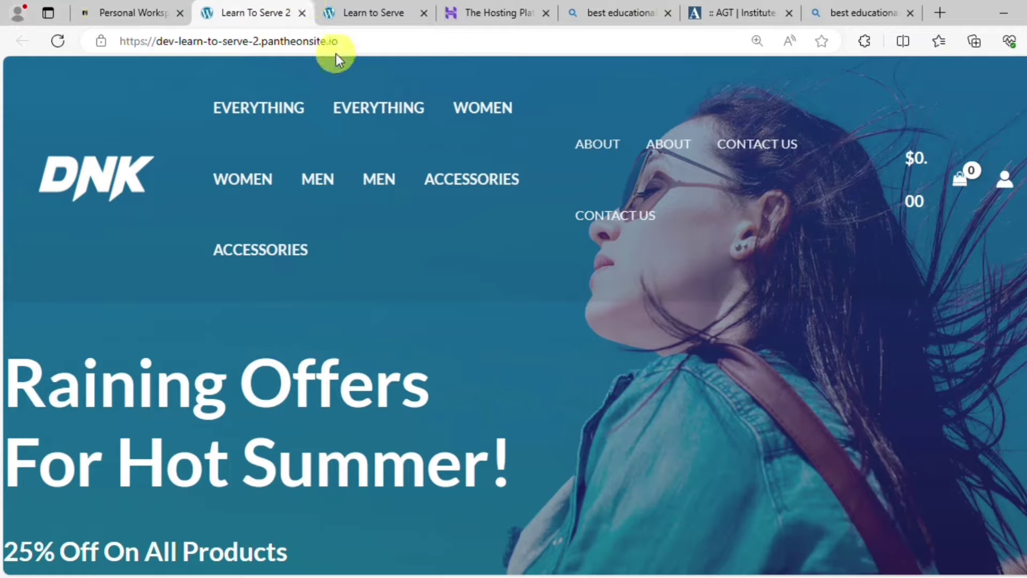
left_click(514, 15)
left_click(256, 13)
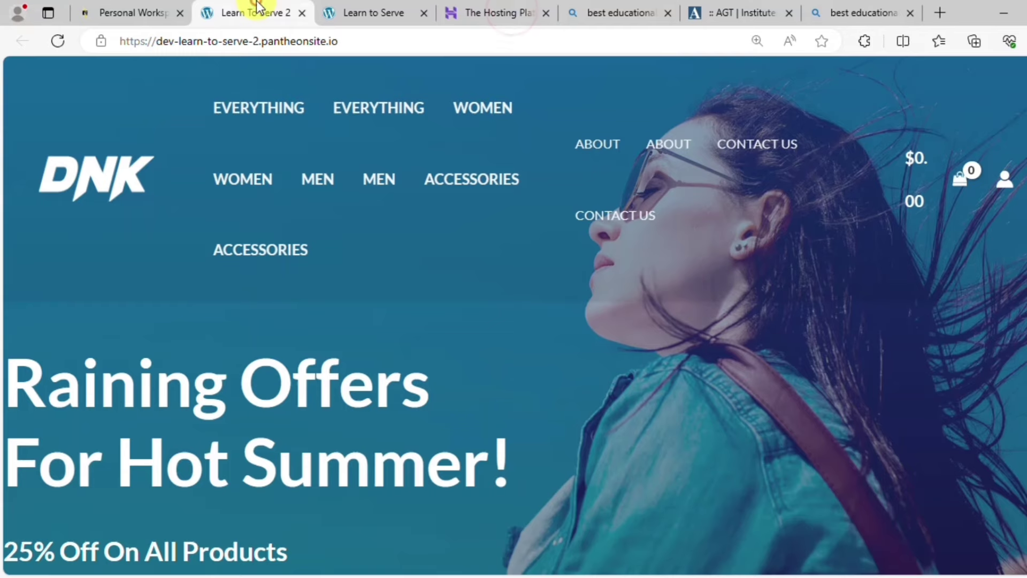
scroll(1017, 312, "down", 10)
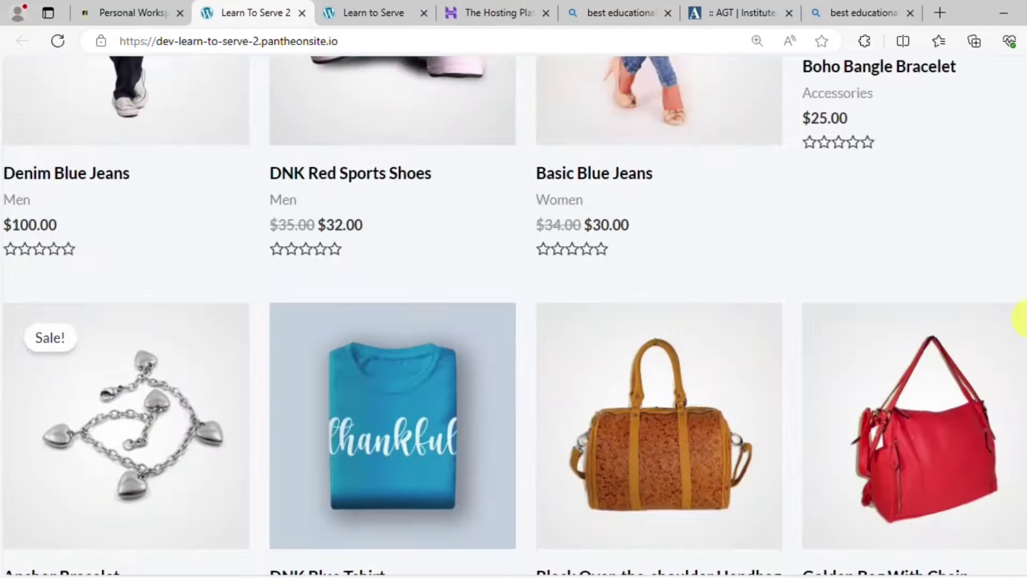
scroll(1017, 371, "up", 15)
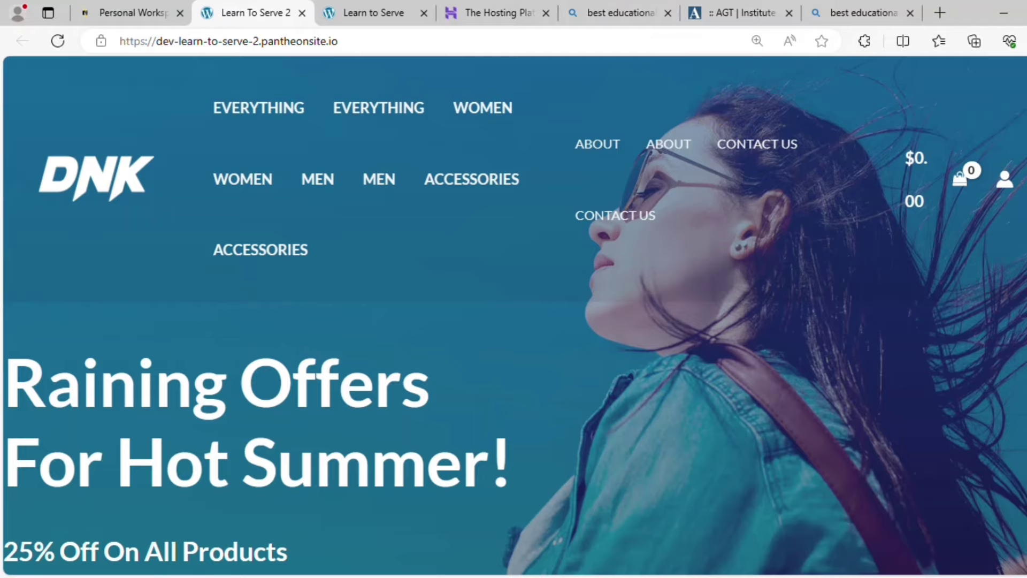
scroll(1022, 466, "down", 10)
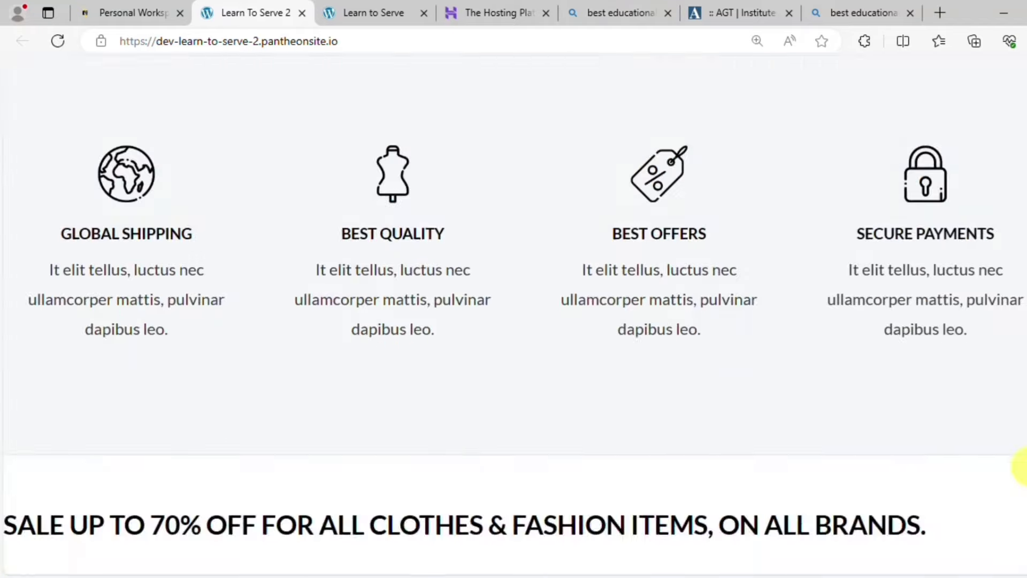
left_click_drag(1023, 466, 1024, 18)
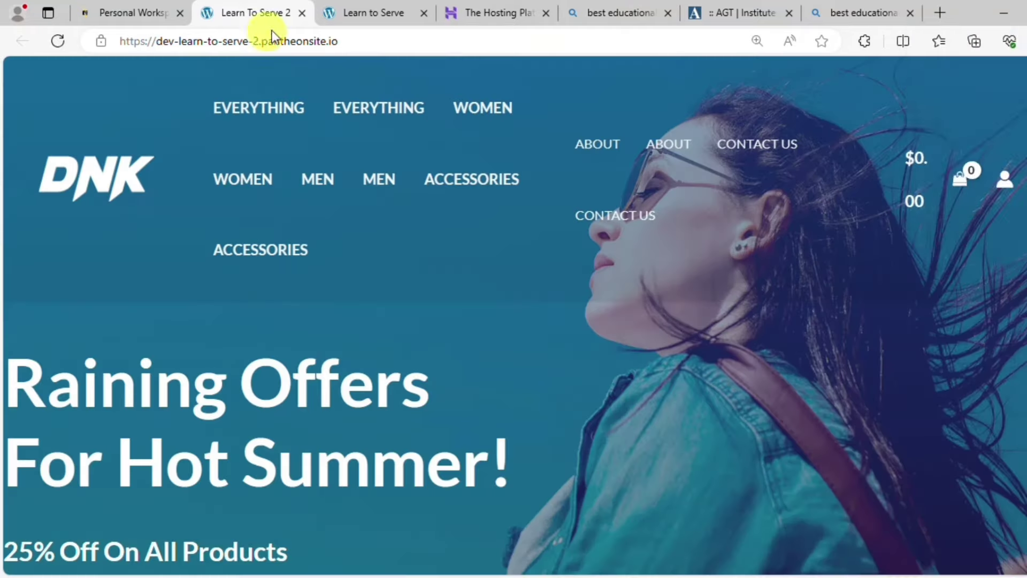
left_click(369, 8)
left_click(238, 15)
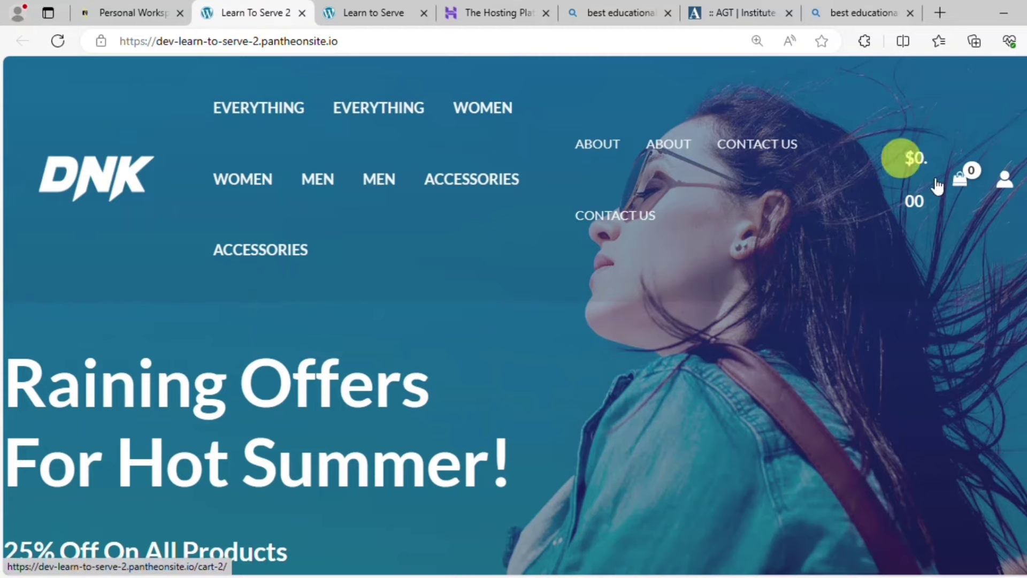
scroll(513, 315, "down", 15)
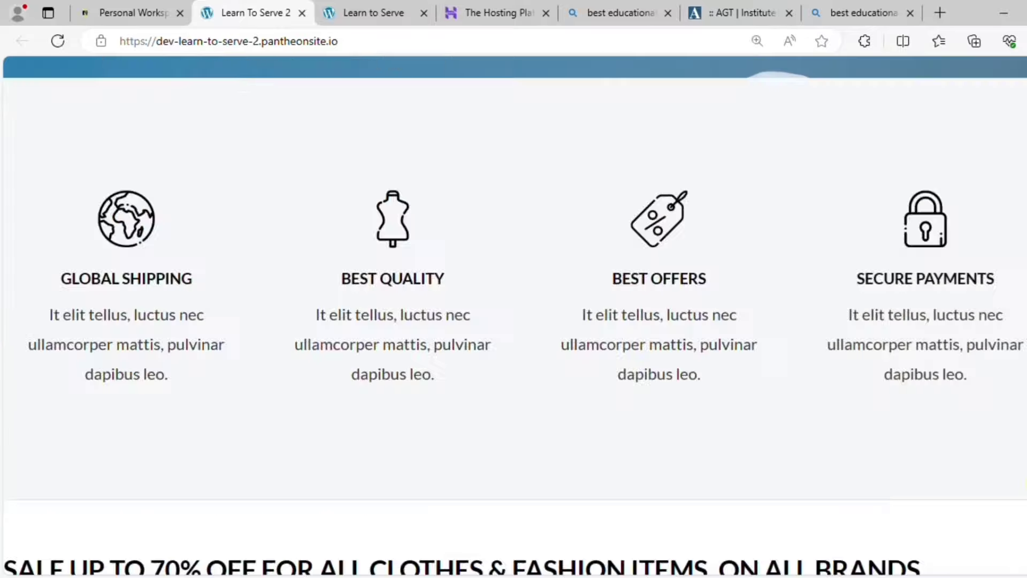